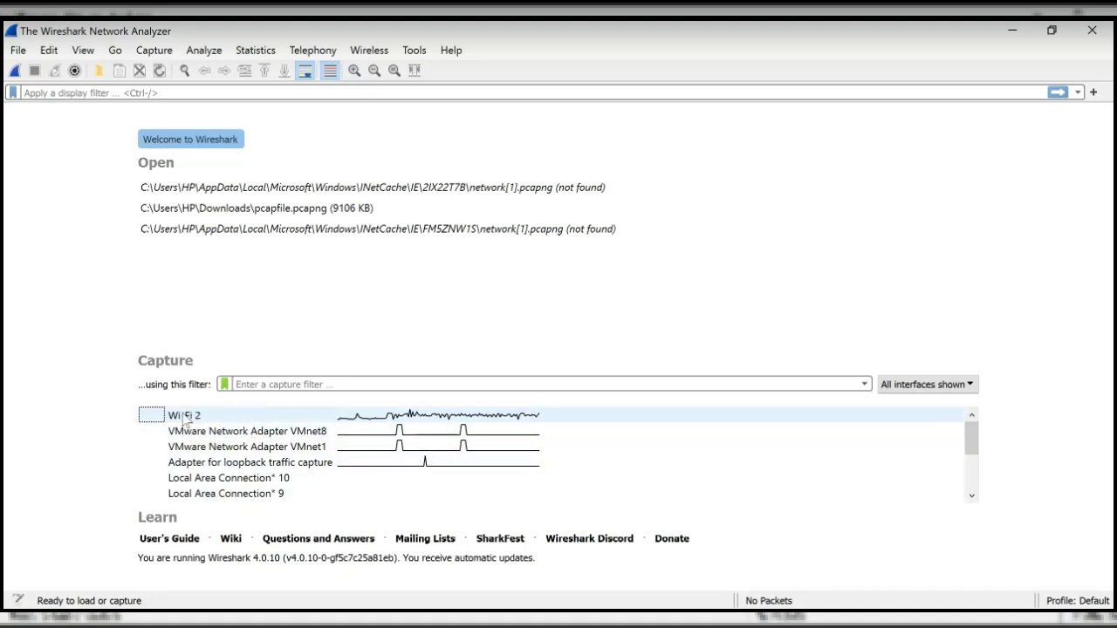
- Start a live packet capture on the Wi-Fi 2 interface from the welcome page
double_click(233, 420)
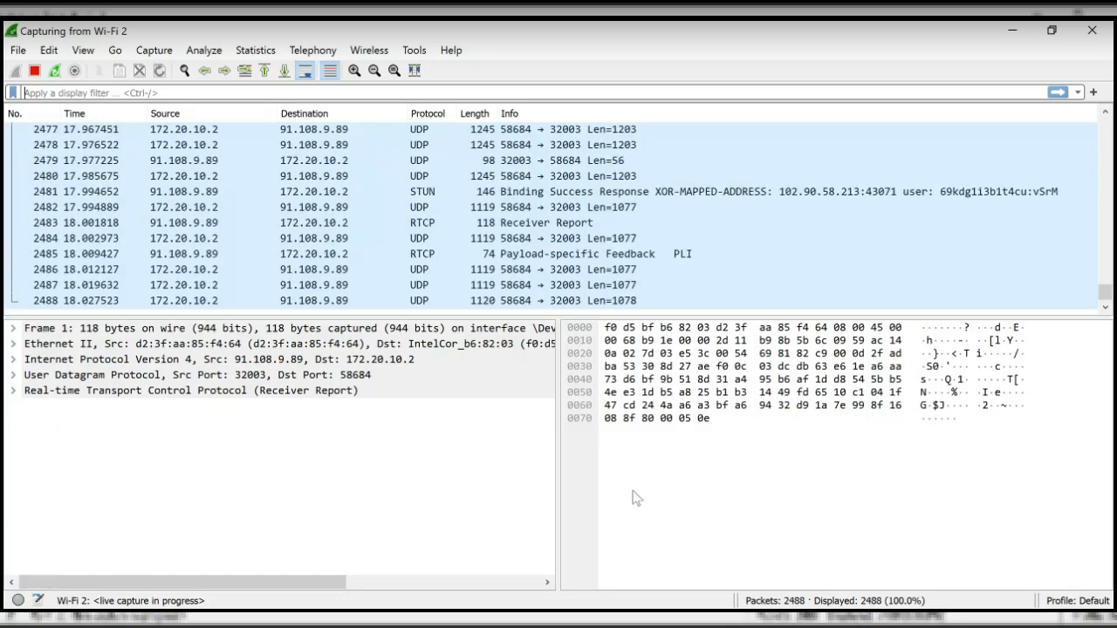
- Stop the Wi-Fi 2 capture, keeping the 2959 captured packets
click(34, 71)
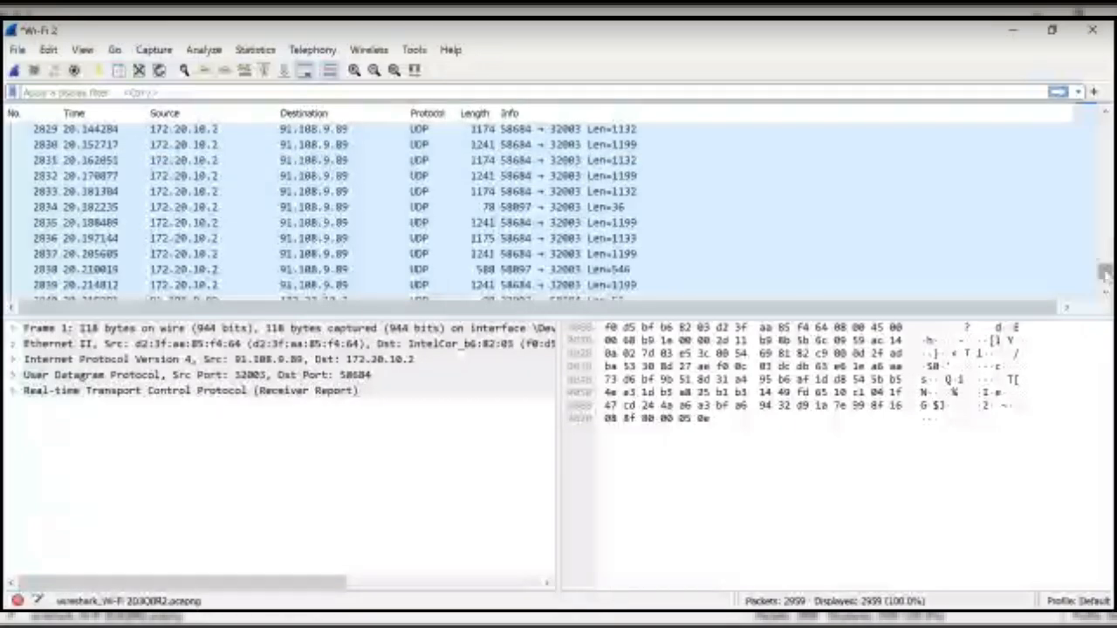
drag(1105, 274, 1105, 122)
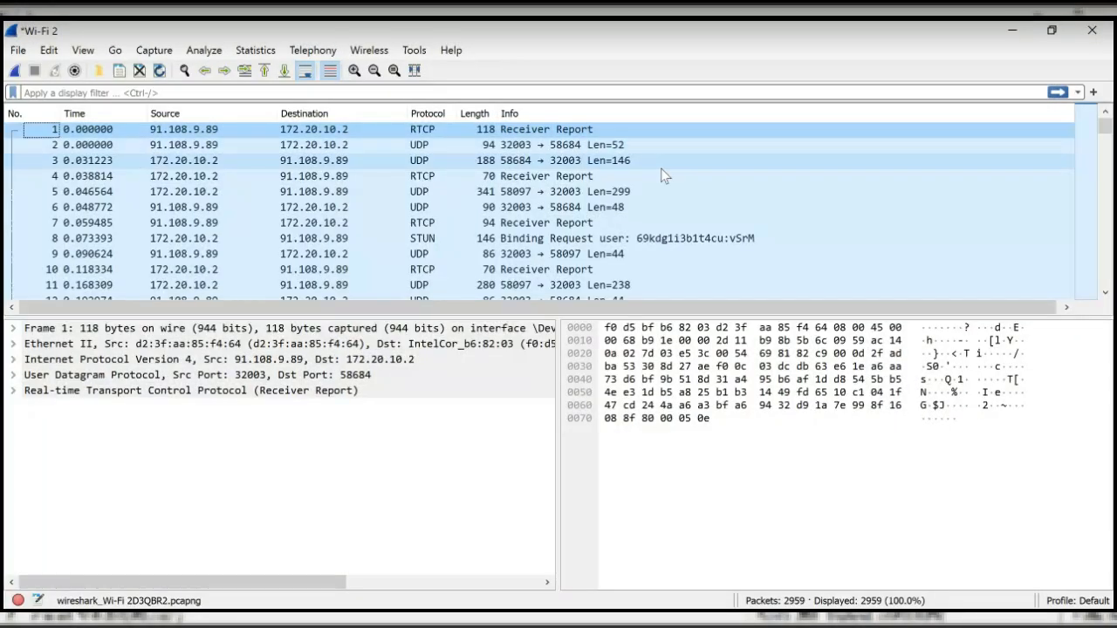
mouse_move(1106, 127)
mouse_down()
mouse_move(1111, 151)
mouse_move(1110, 122)
mouse_up()
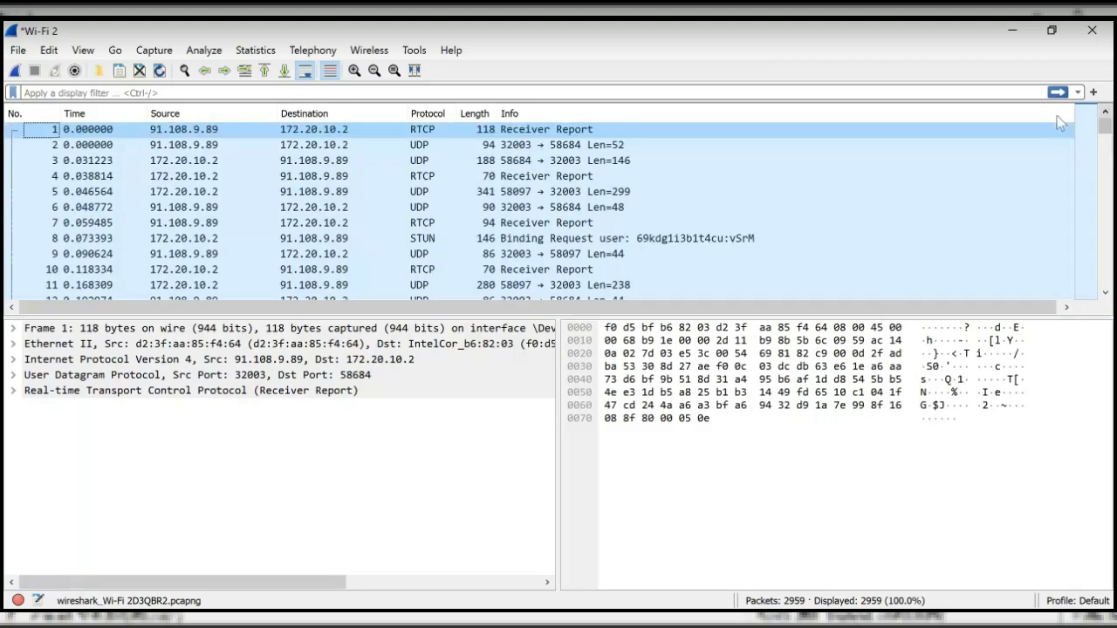
click(15, 72)
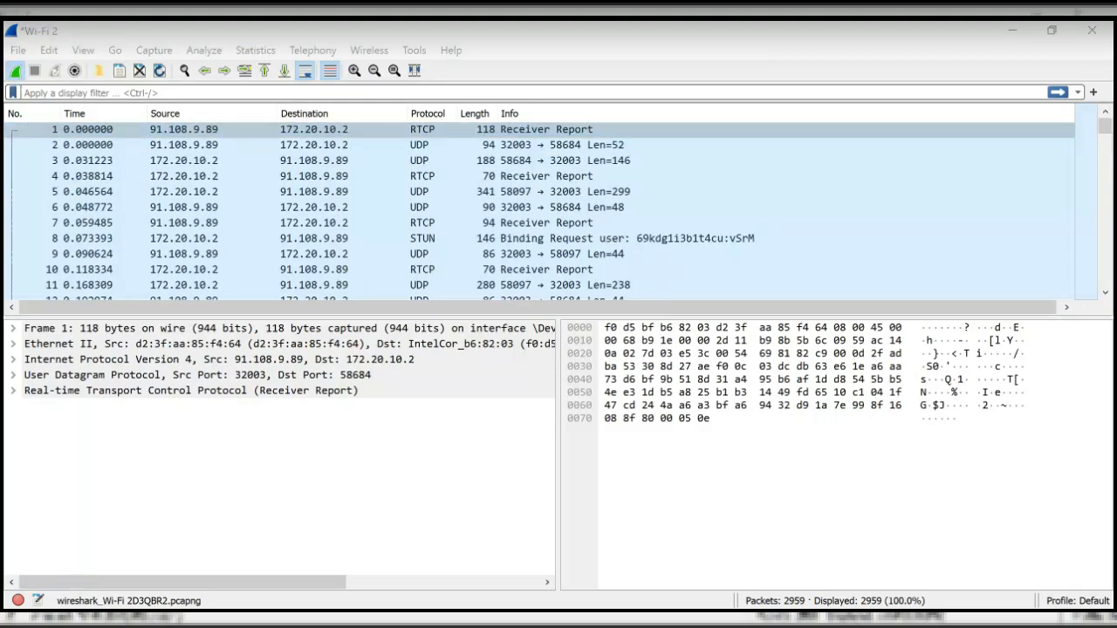
click(748, 247)
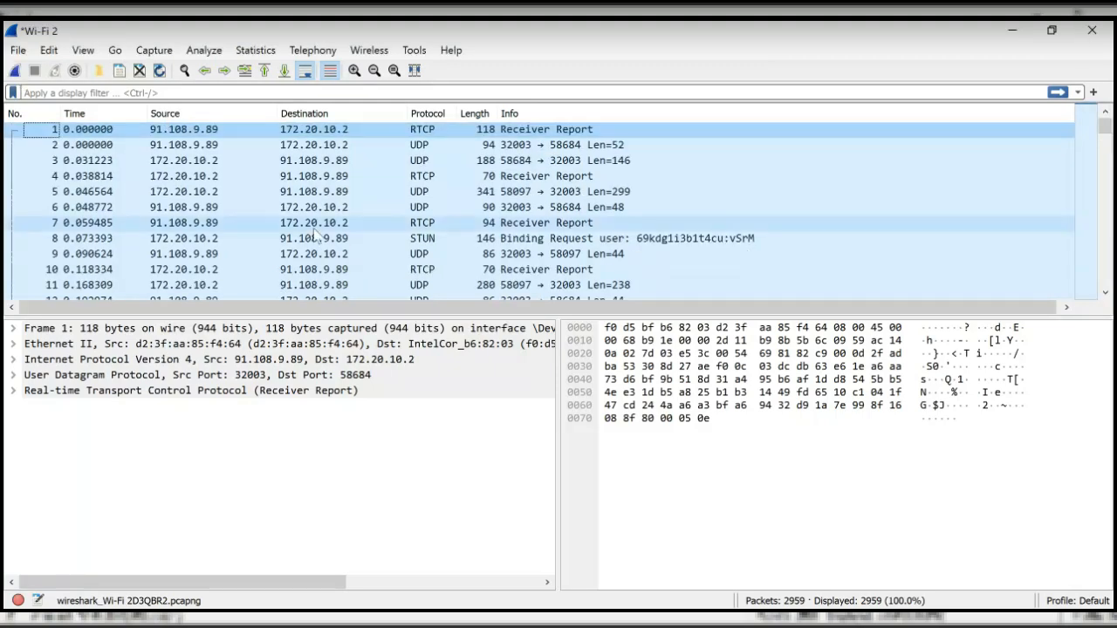
scroll(316, 234, down, 5)
scroll(63, 226, up, 4)
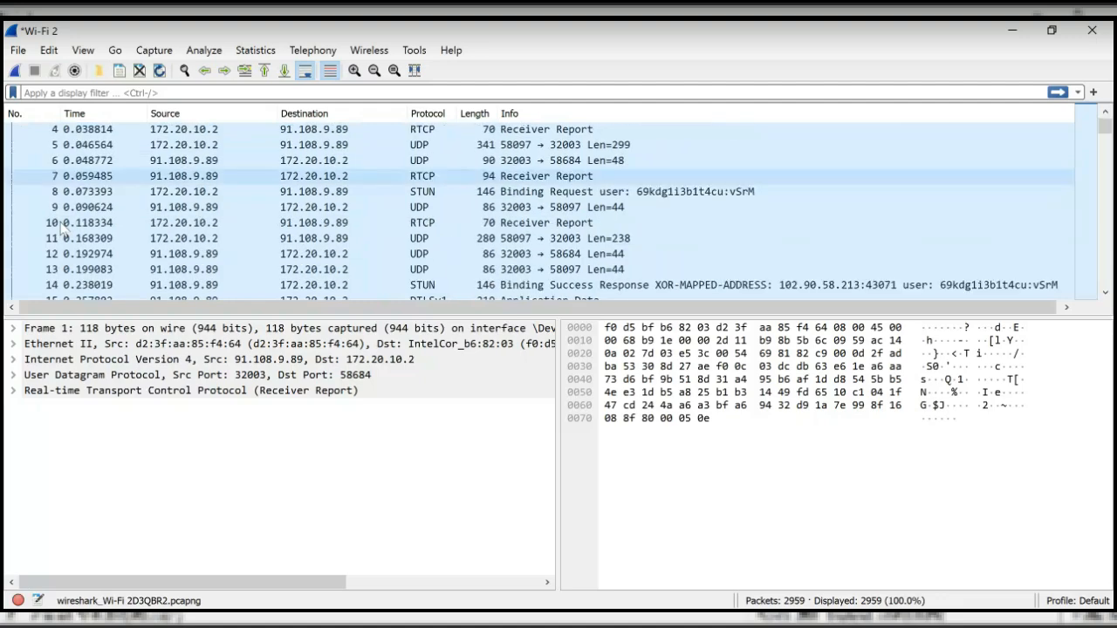
scroll(63, 227, up, 1)
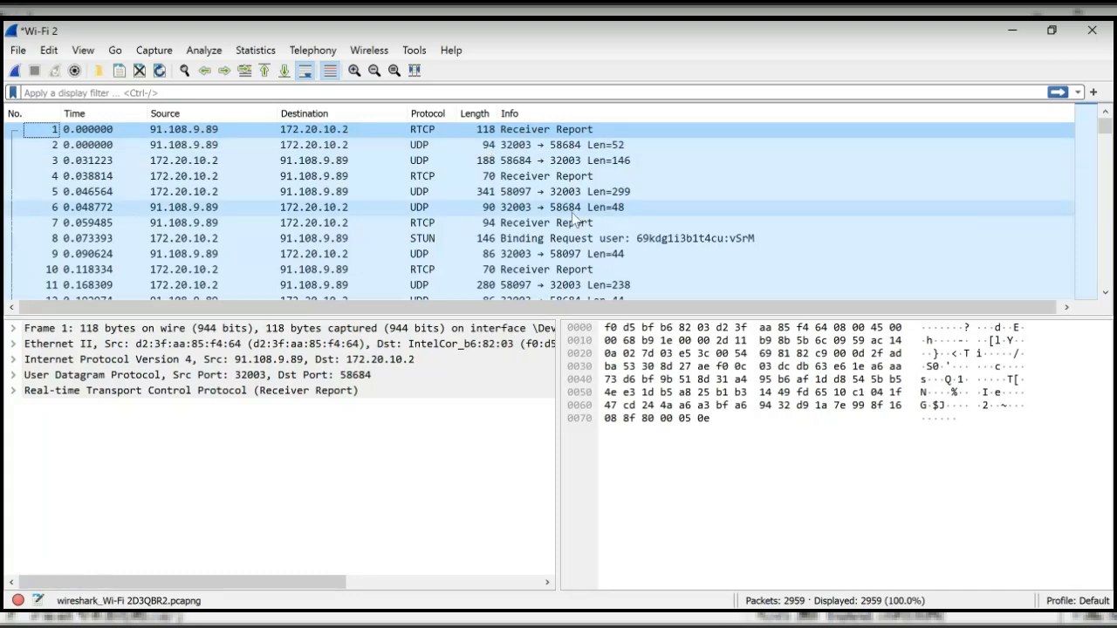
scroll(485, 212, down, 2)
scroll(481, 215, up, 2)
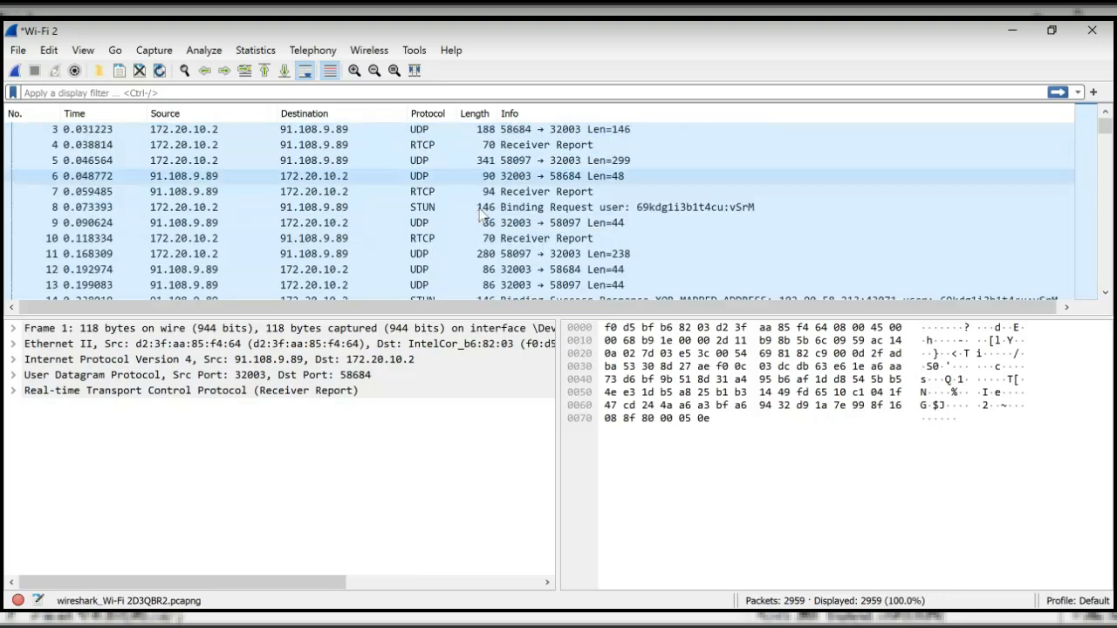
scroll(481, 214, down, 1)
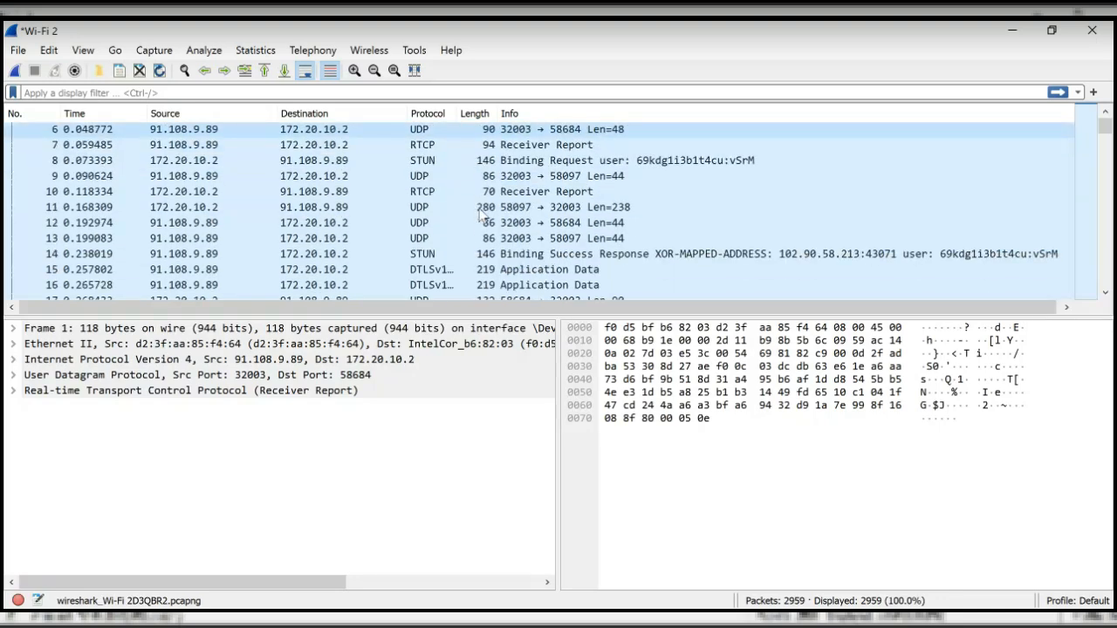
scroll(481, 215, up, 2)
scroll(481, 214, down, 7)
scroll(481, 215, down, 1)
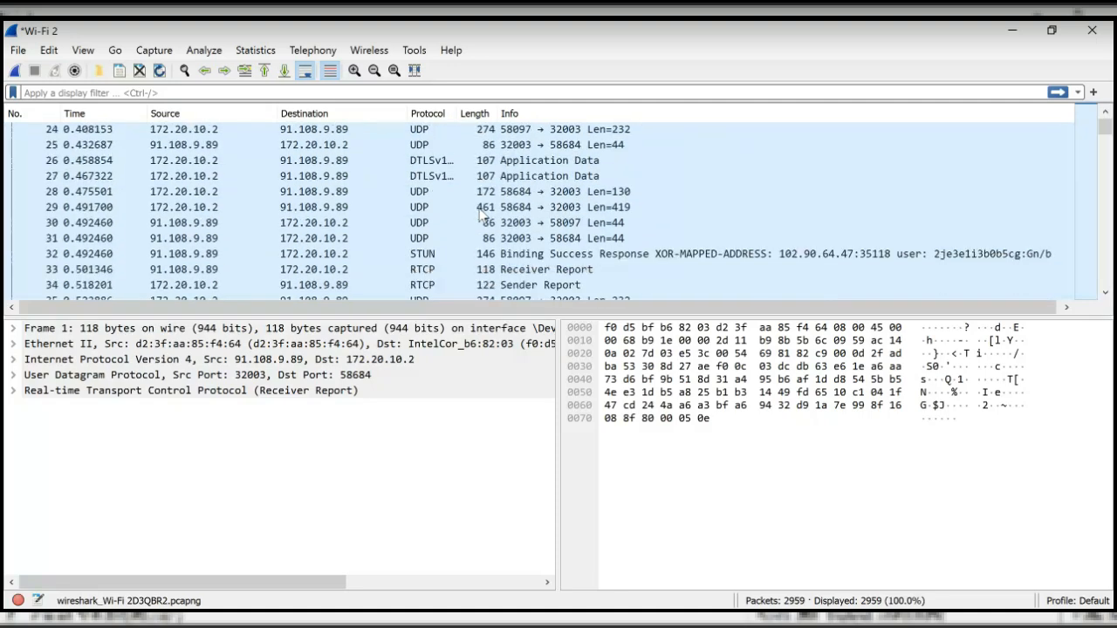
scroll(481, 214, up, 1)
scroll(480, 214, down, 2)
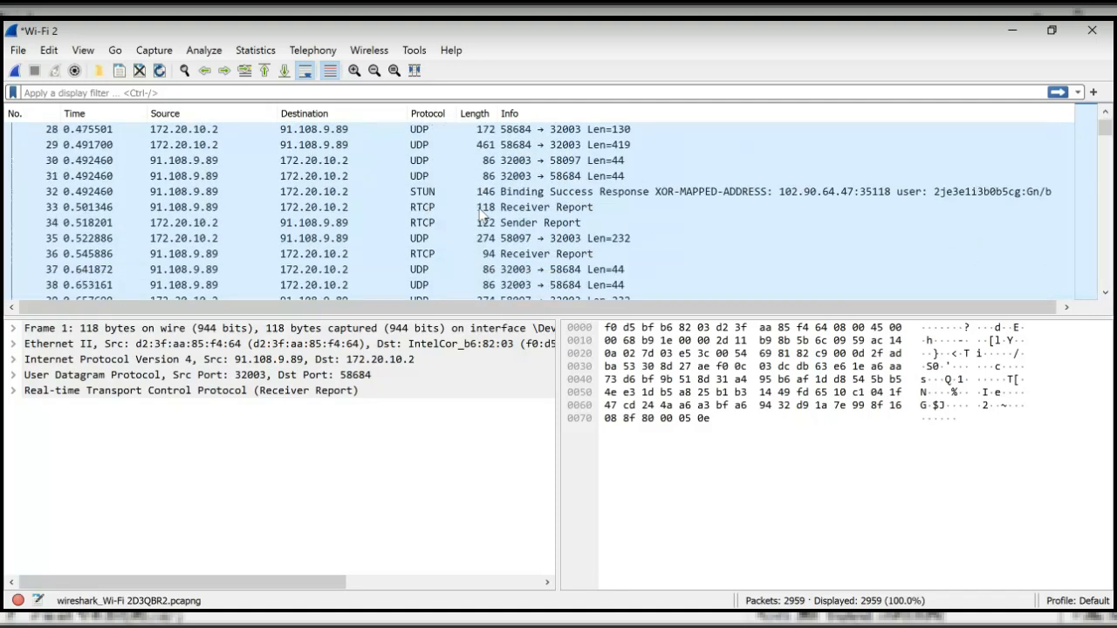
scroll(481, 215, down, 3)
scroll(481, 214, down, 1)
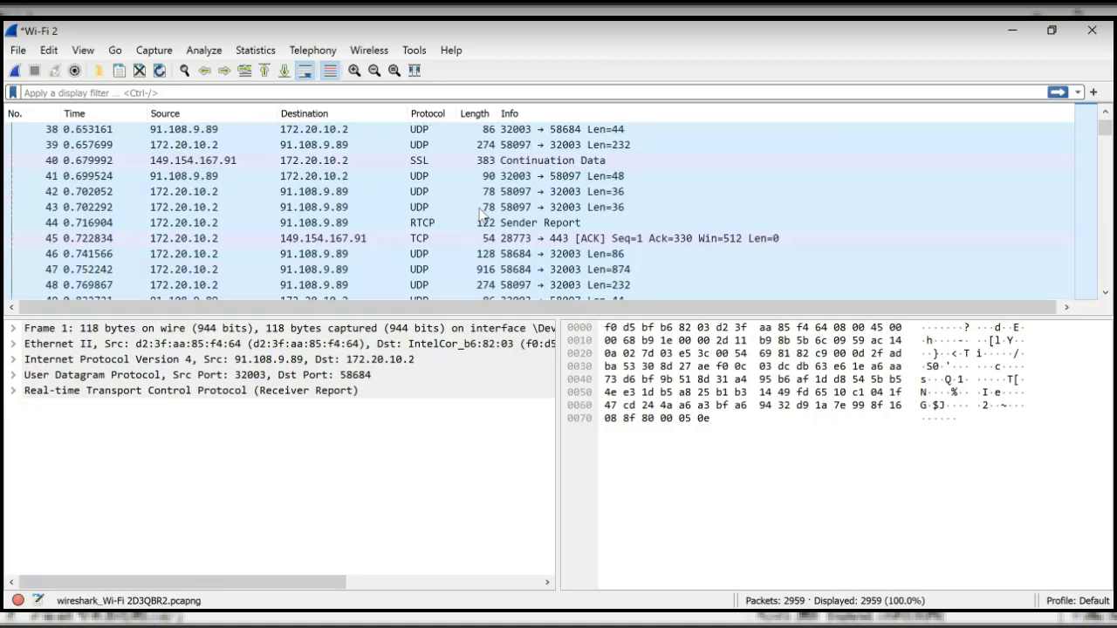
scroll(480, 215, down, 2)
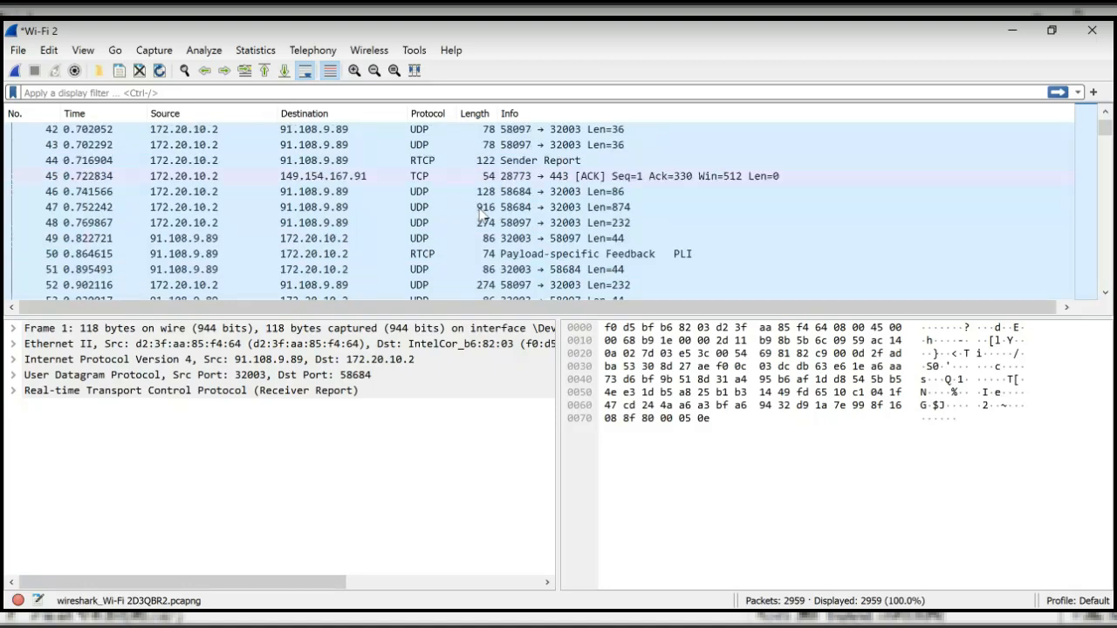
click(16, 71)
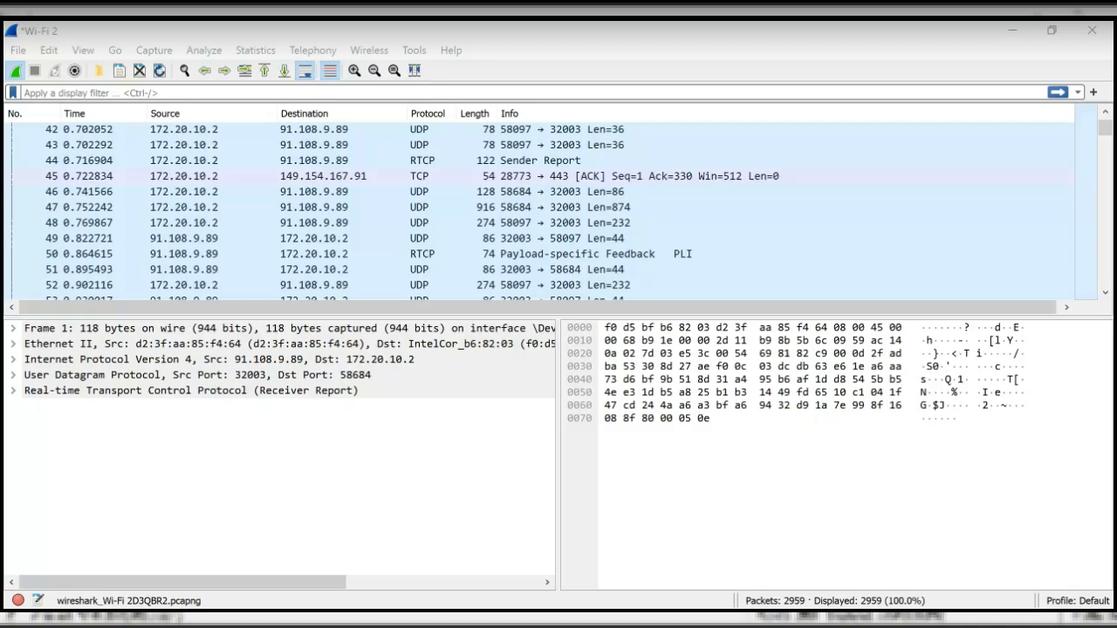
click(624, 344)
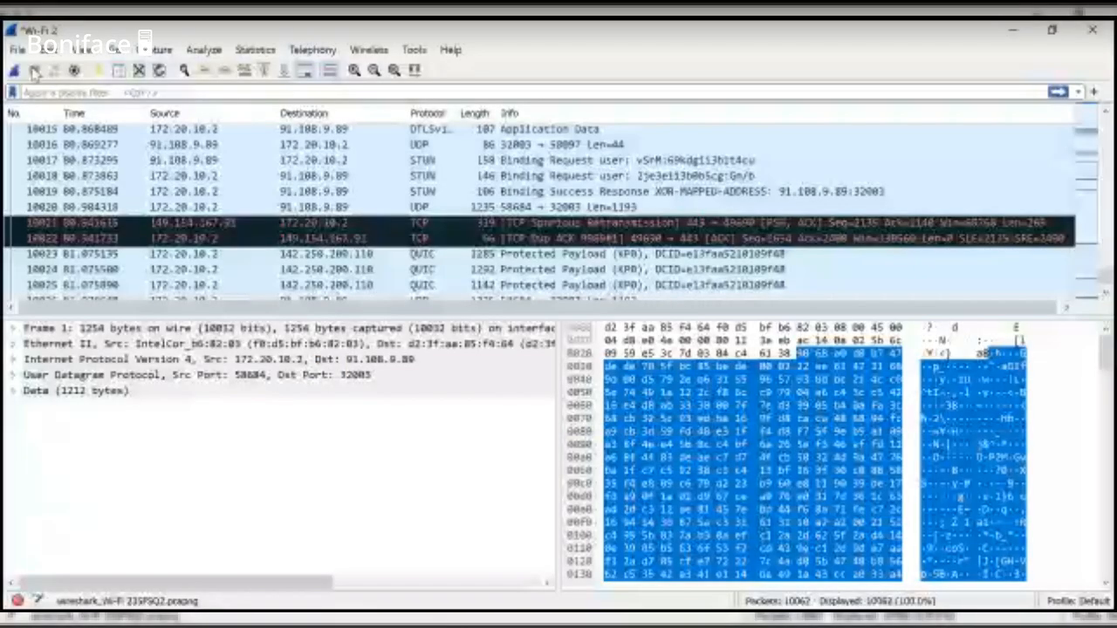
scroll(253, 223, up, 20)
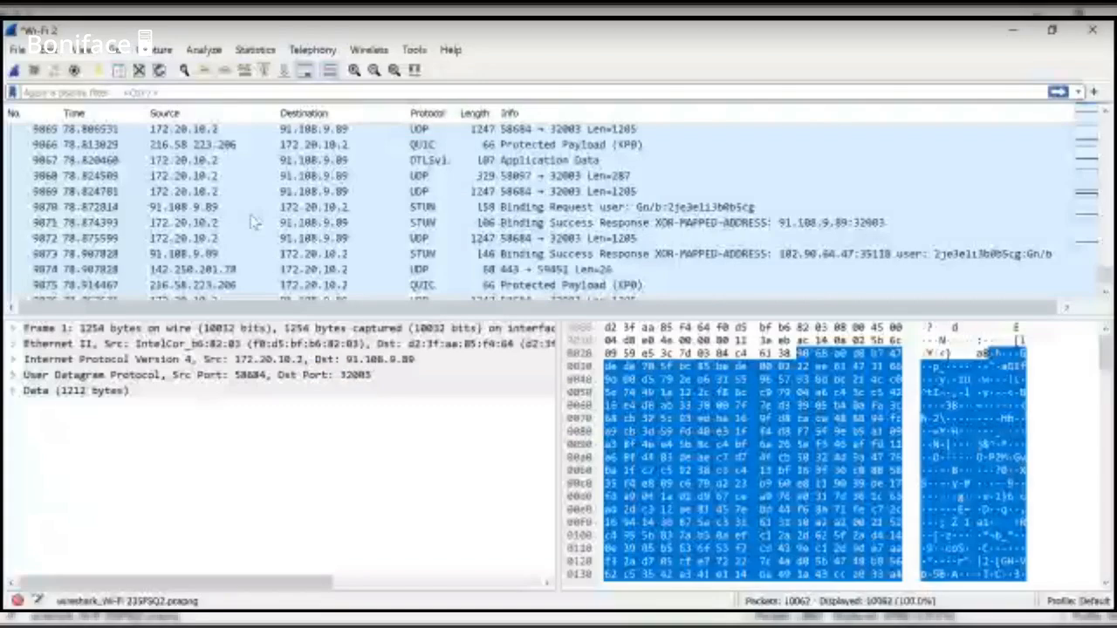
scroll(253, 222, up, 9)
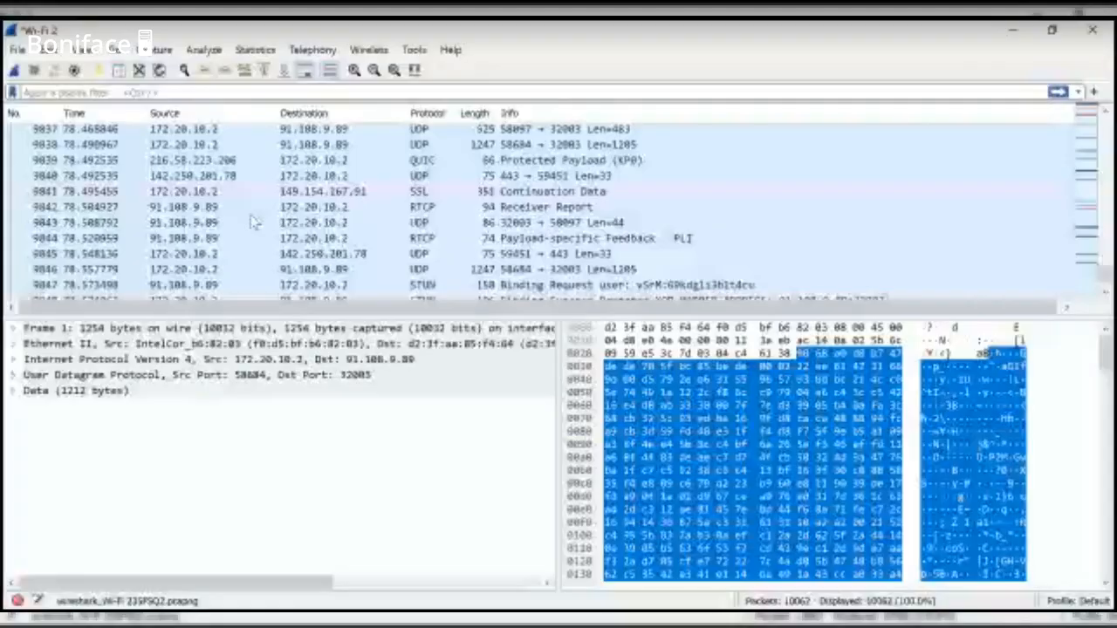
scroll(253, 223, up, 4)
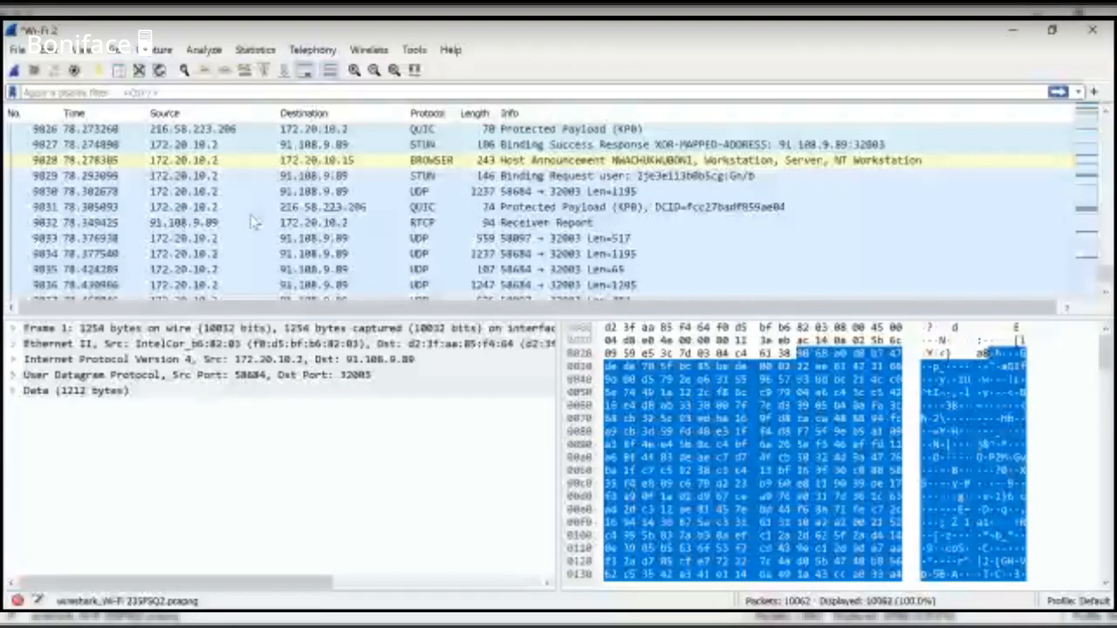
scroll(253, 223, up, 2)
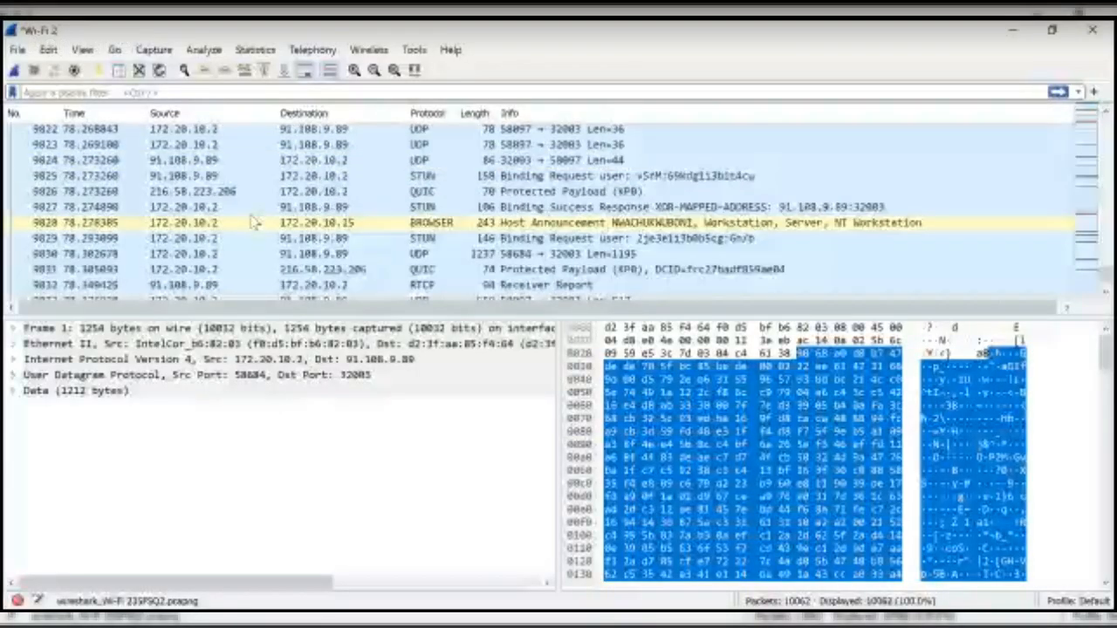
scroll(253, 222, up, 15)
scroll(253, 222, up, 2)
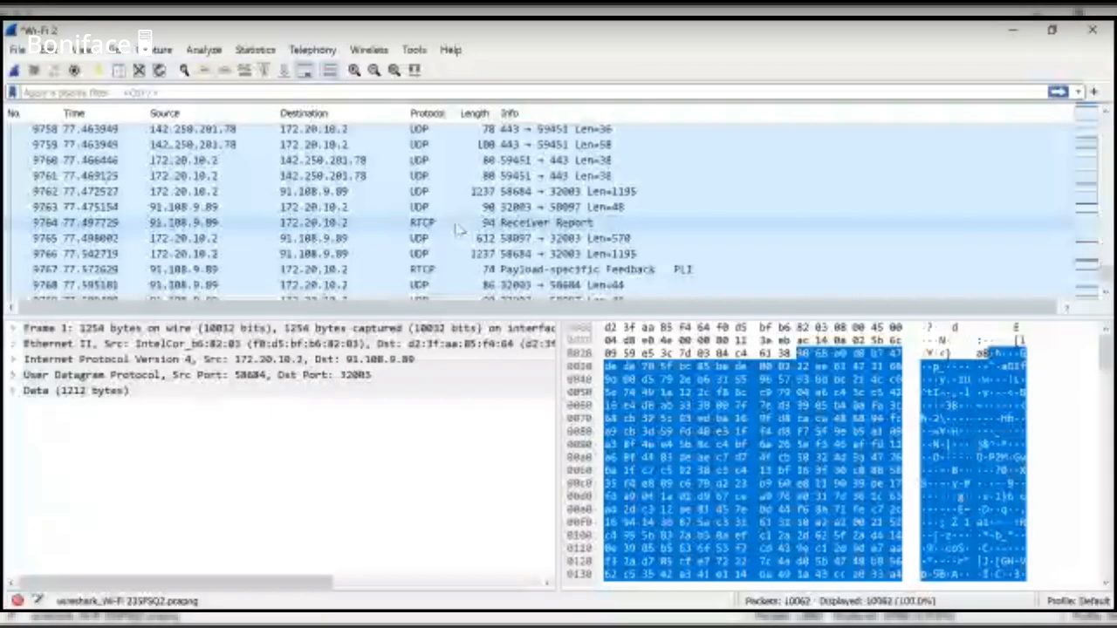
- Select packet 9764, the RTCP Receiver Report, and review its details and bytes
click(459, 225)
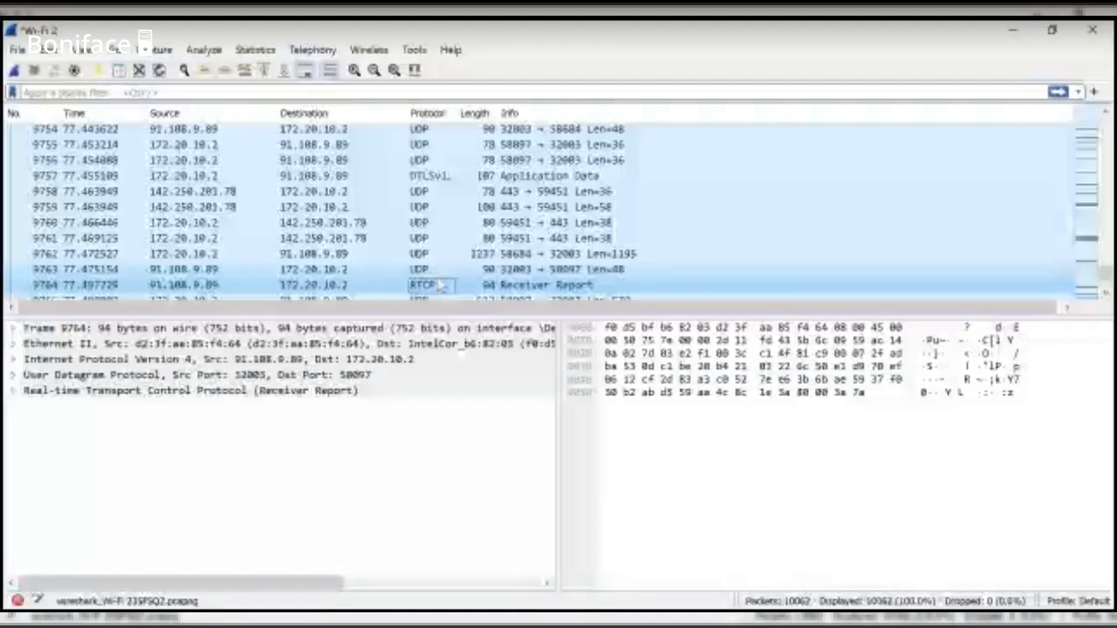
scroll(441, 286, down, 1)
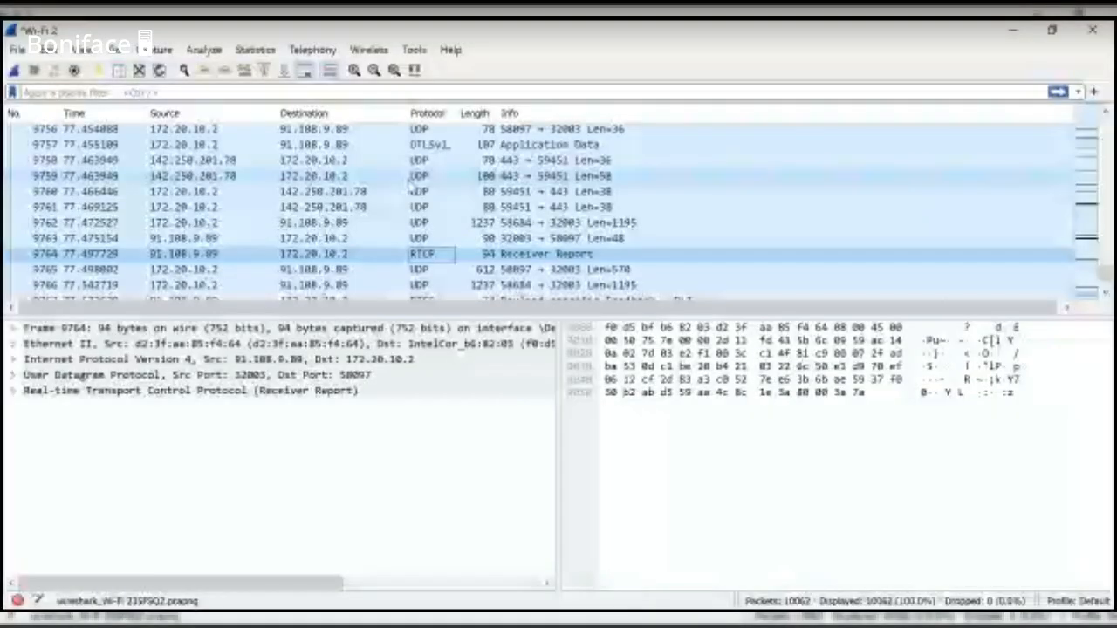
- Scroll the packet list up to around packet 9140 with the fonts.gstatic.com DNS queries
scroll(410, 185, up, 3)
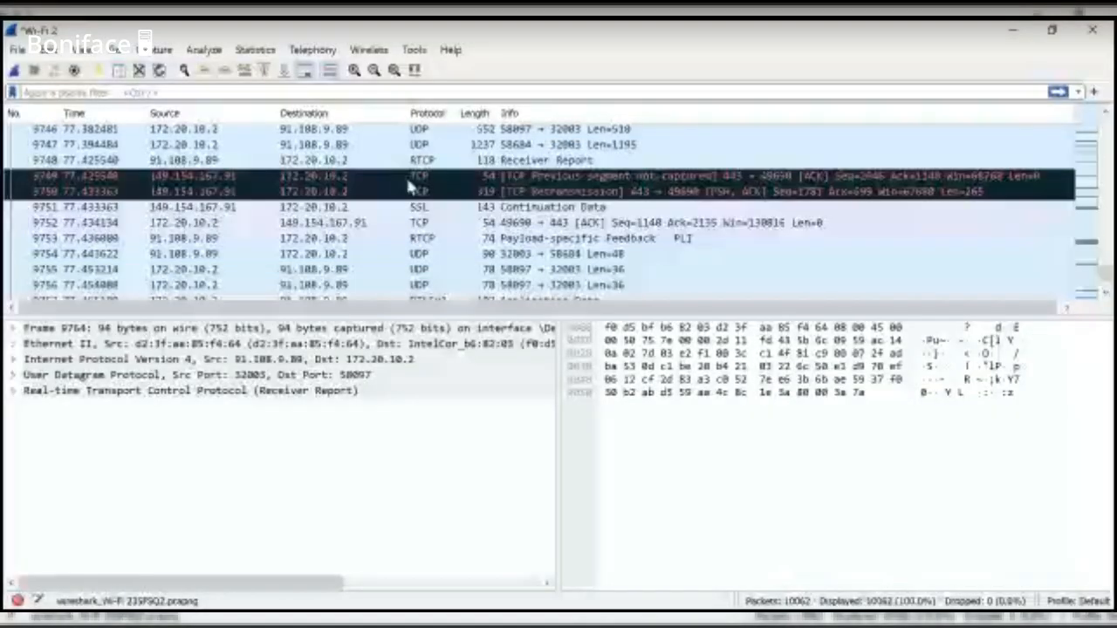
scroll(411, 185, up, 2)
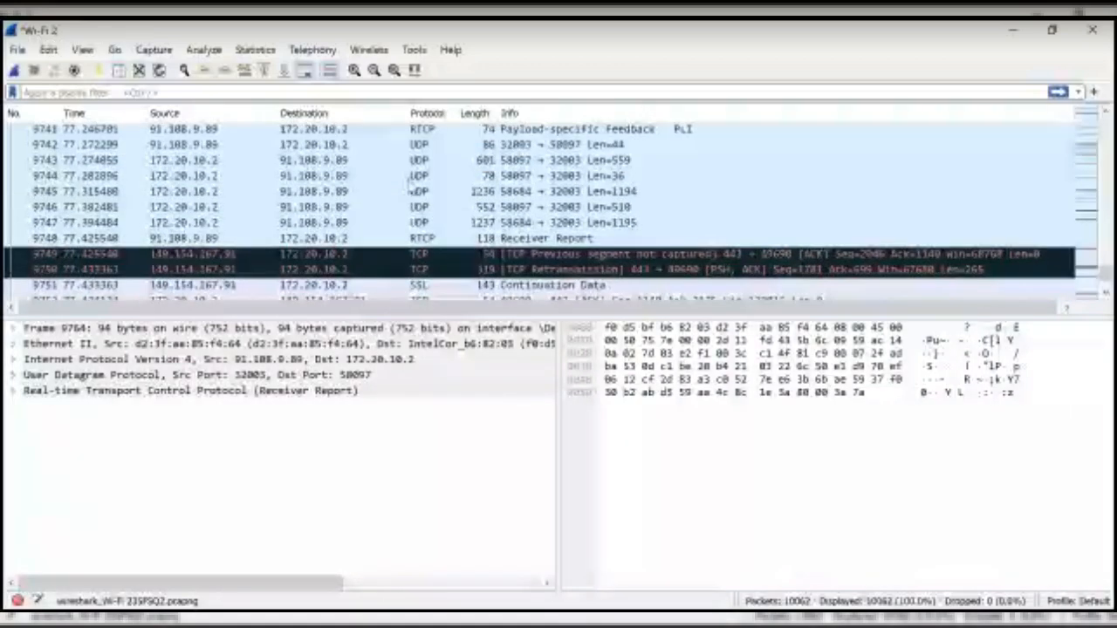
scroll(410, 185, up, 4)
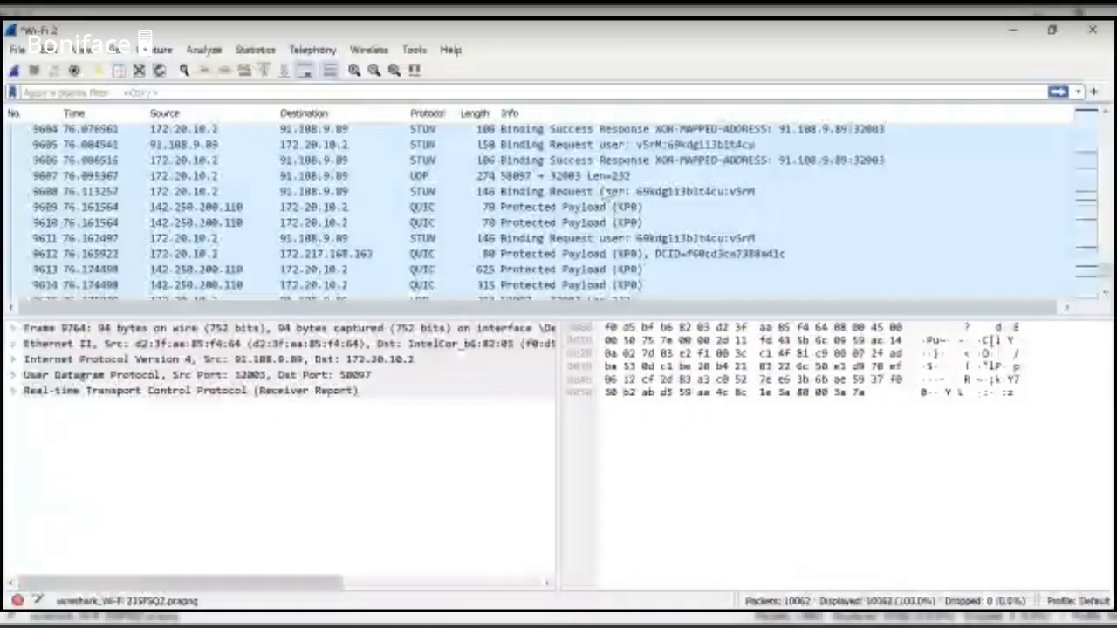
scroll(605, 194, up, 20)
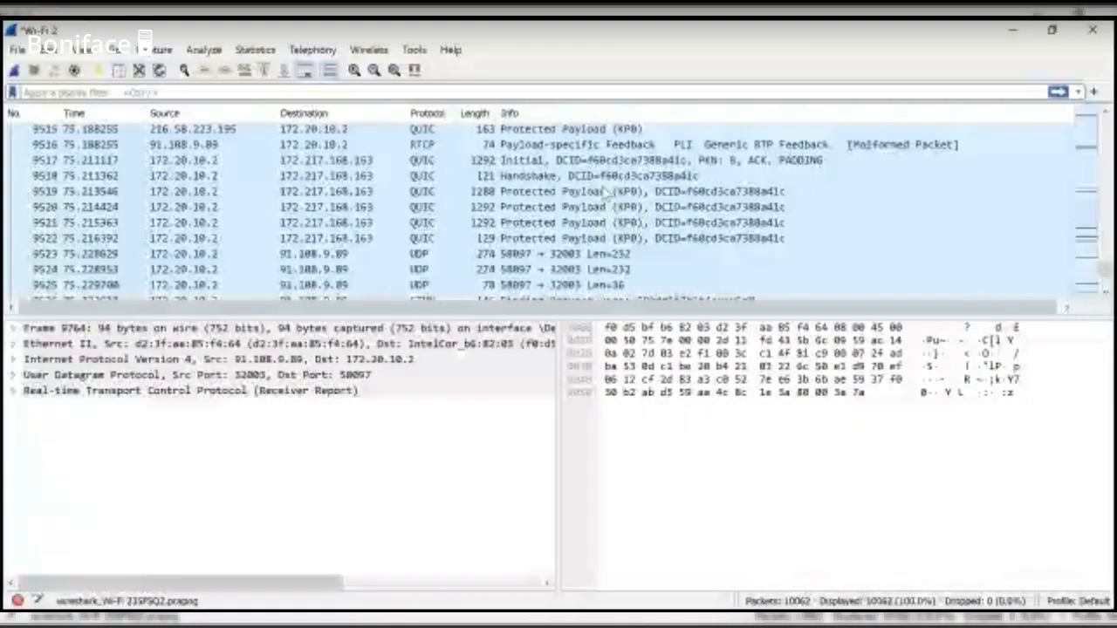
scroll(604, 194, up, 20)
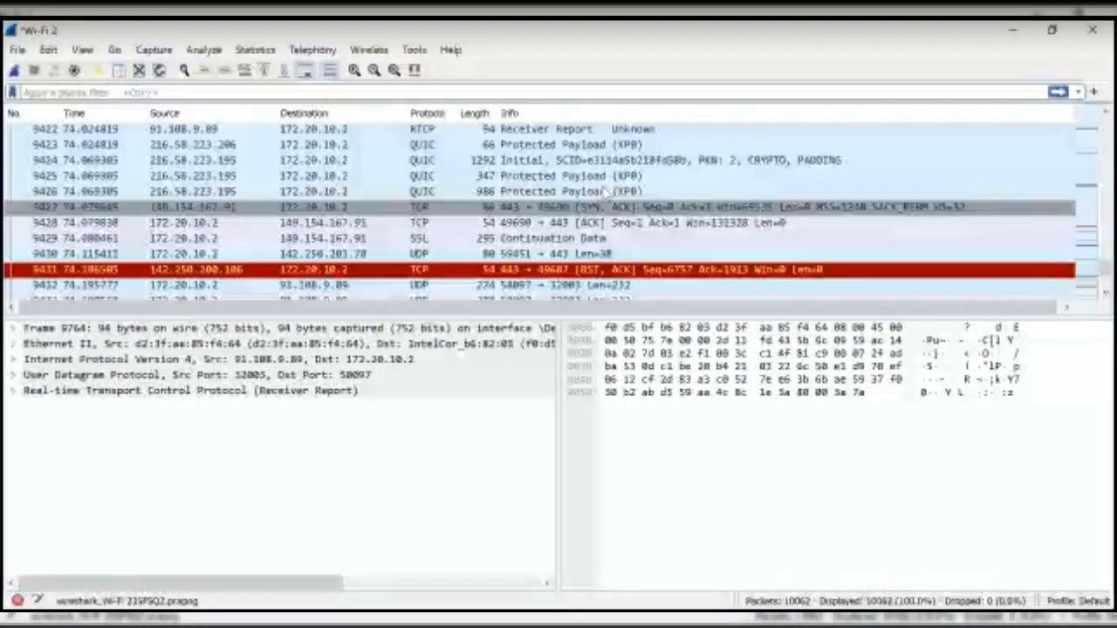
scroll(604, 194, up, 20)
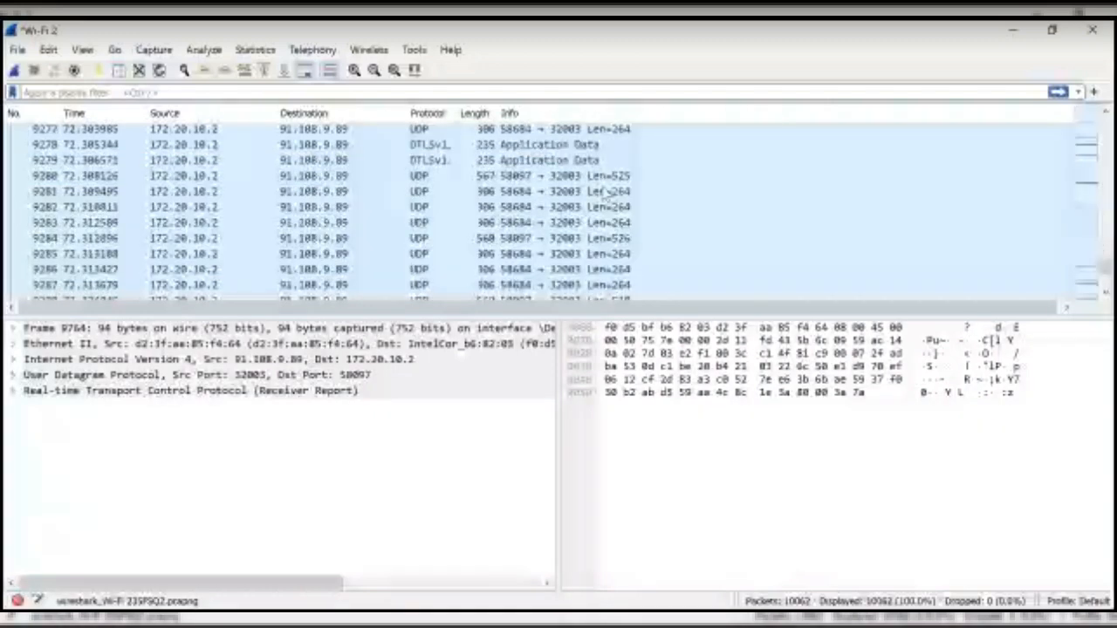
scroll(605, 194, up, 20)
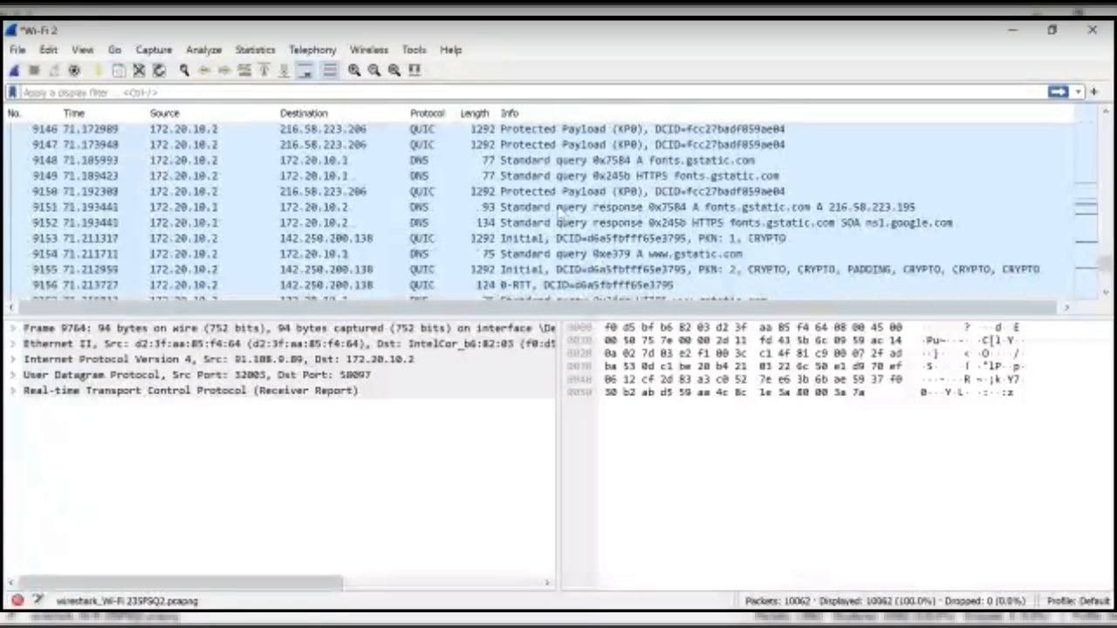
scroll(559, 212, up, 2)
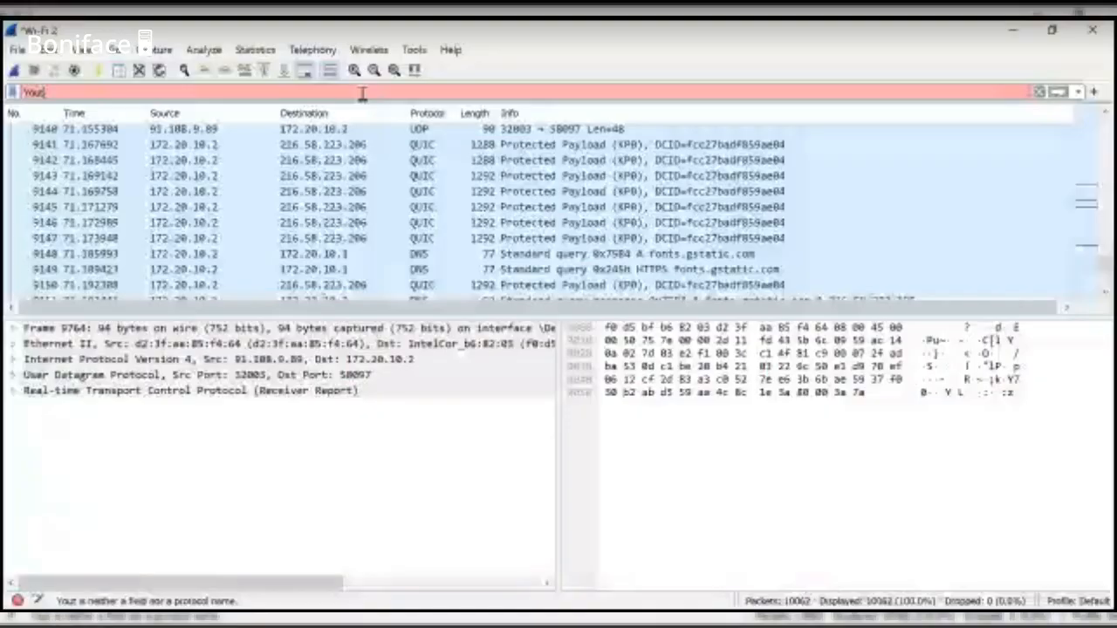
- Clear the invalid filter and search packets for 'youtube', landing on DNS query frame 2287
text(tube)
click(184, 71)
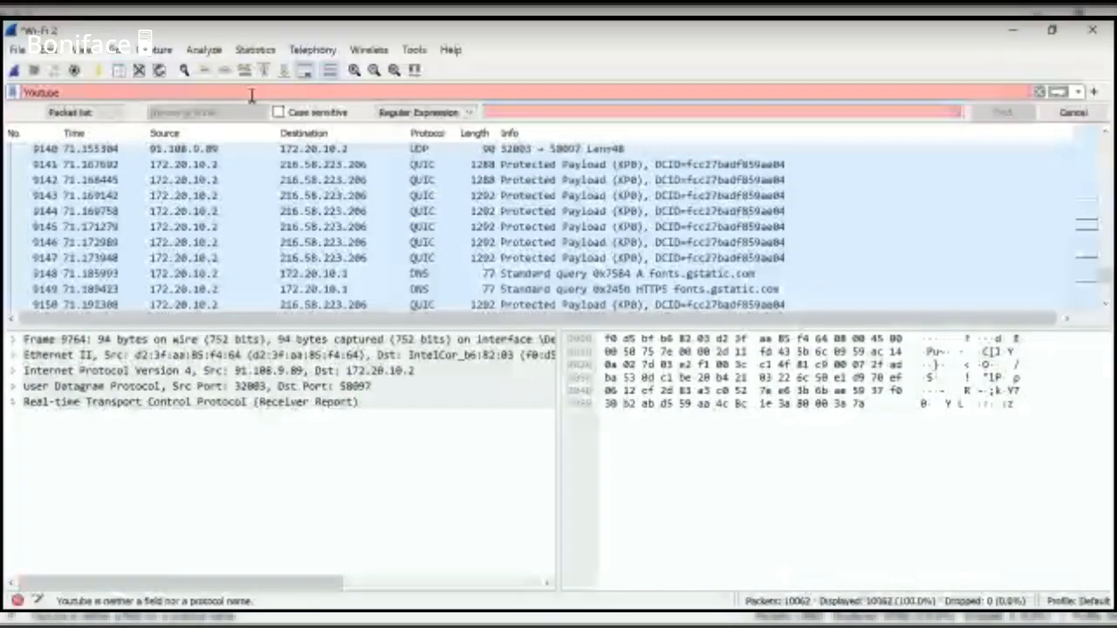
click(1039, 93)
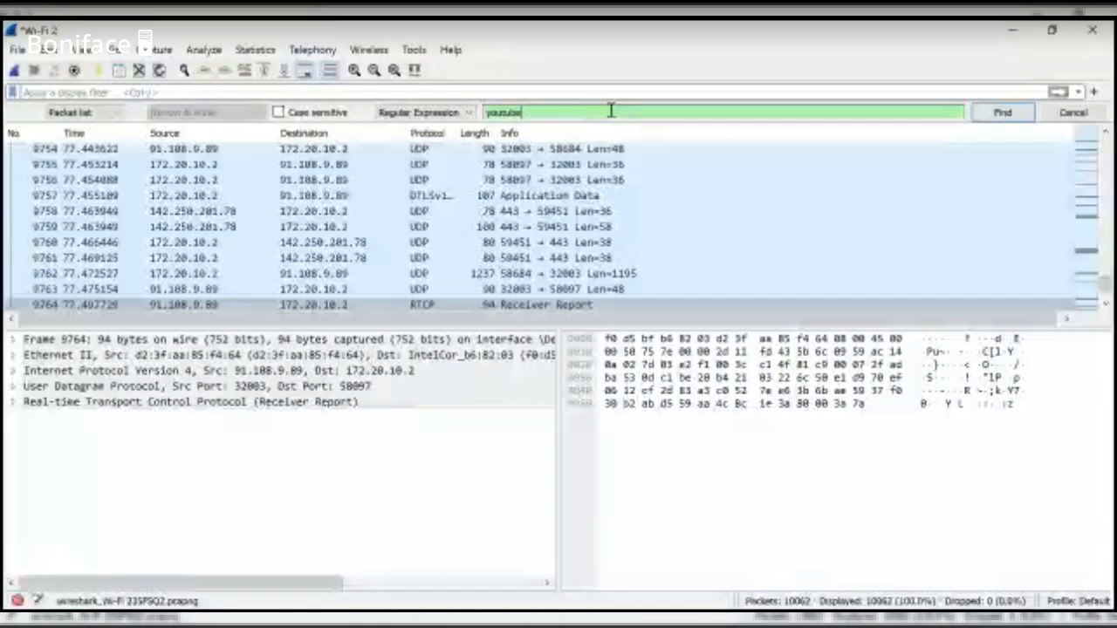
key(Return)
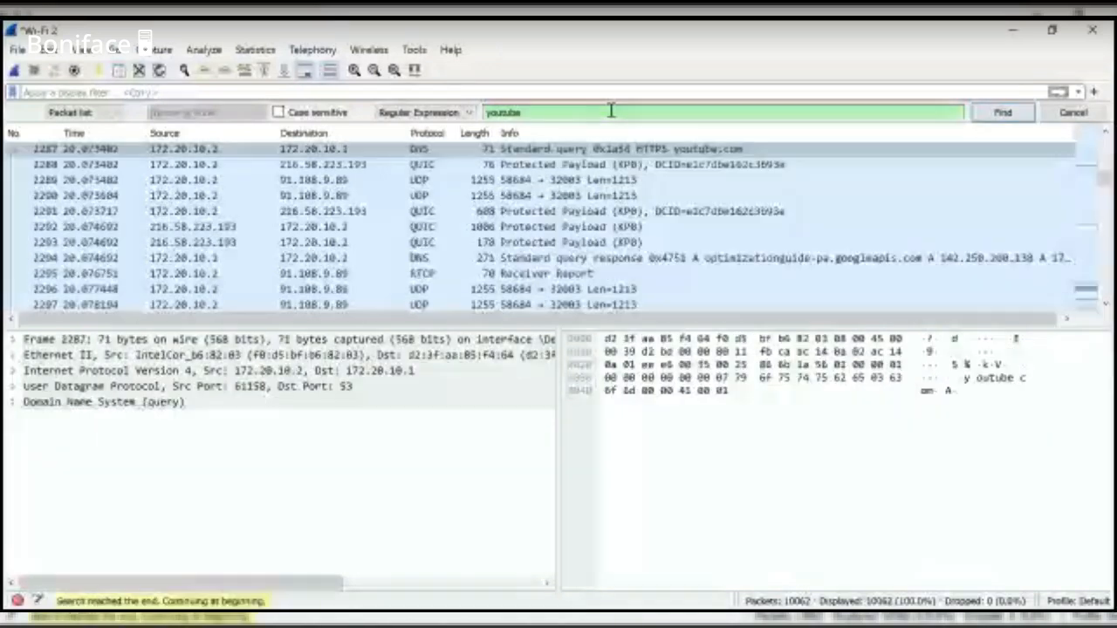
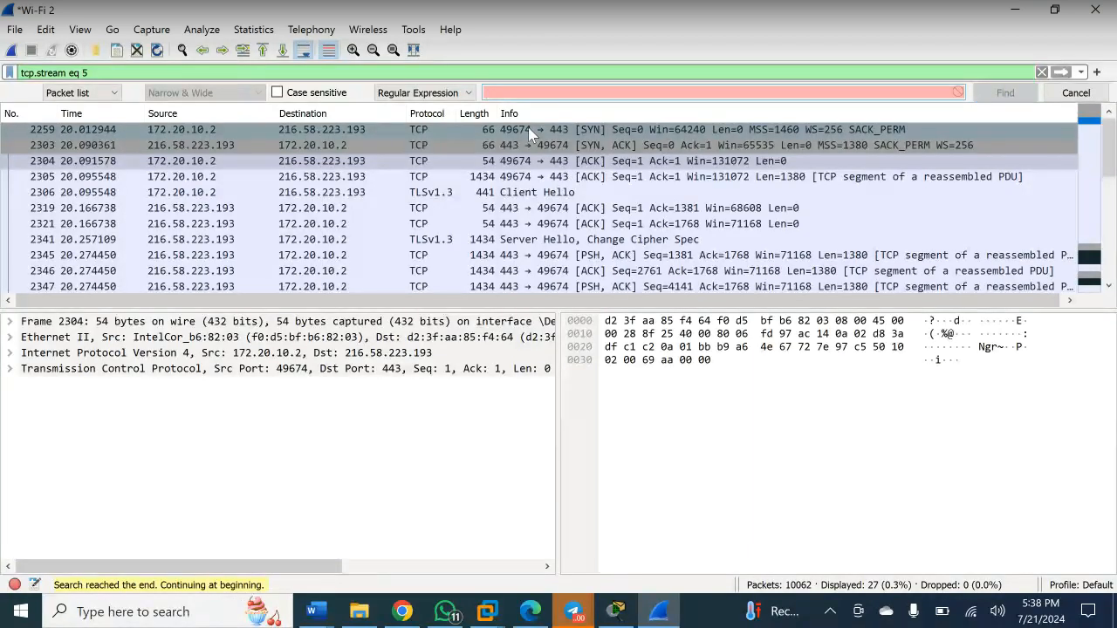
- Delete the tcp.stream eq 5 filter, then try entering 'tcp port 80' and trim it
click(345, 75)
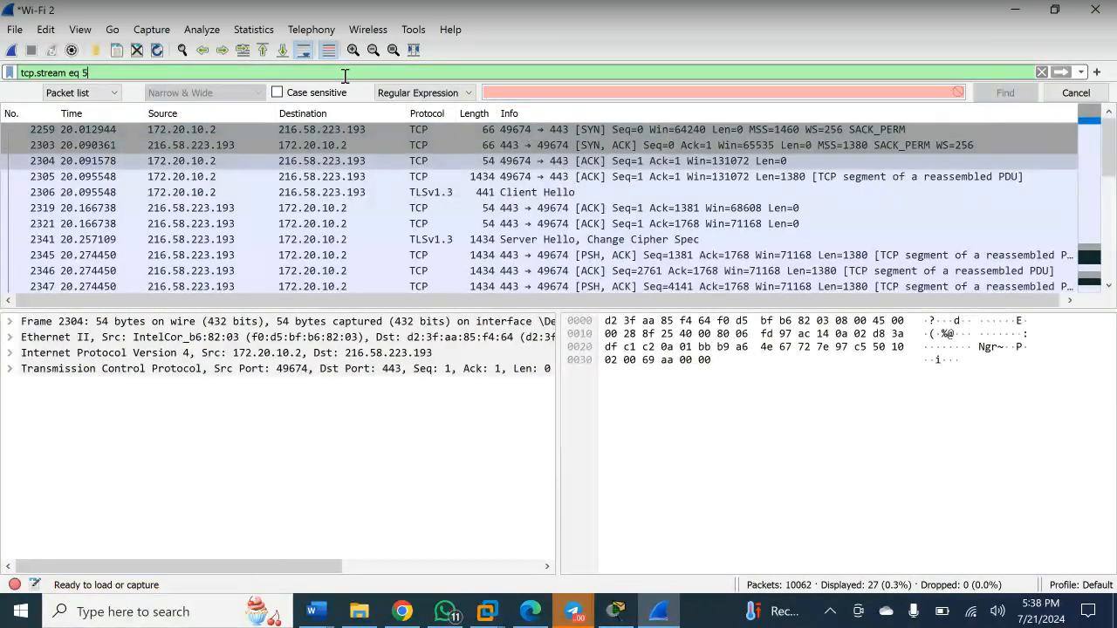
key(ctrl+a)
key(BackSpace)
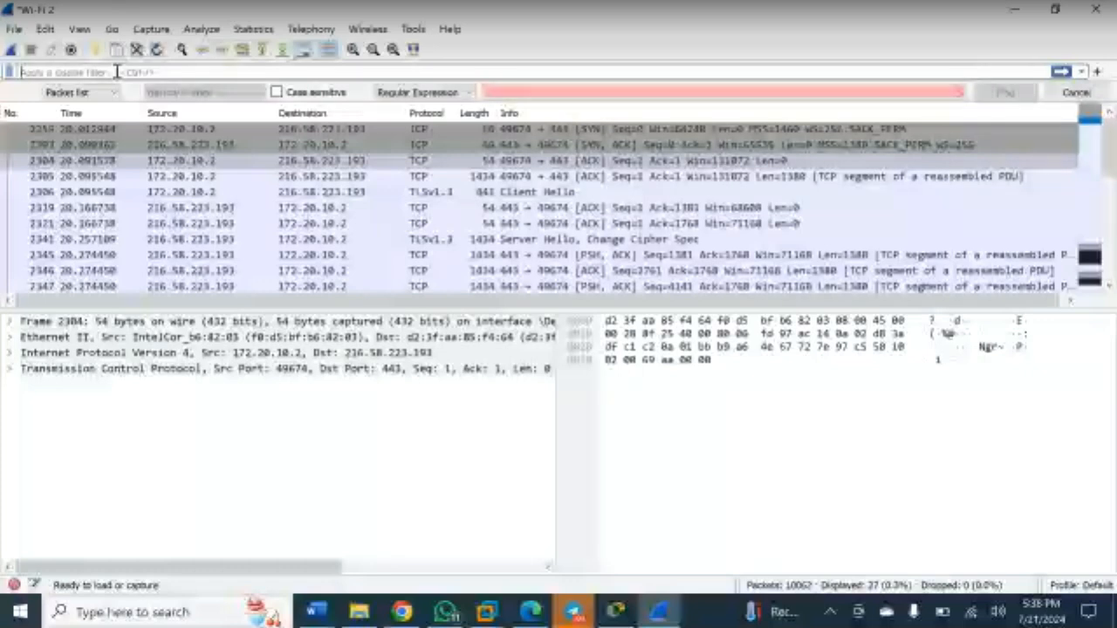
text(tcp)
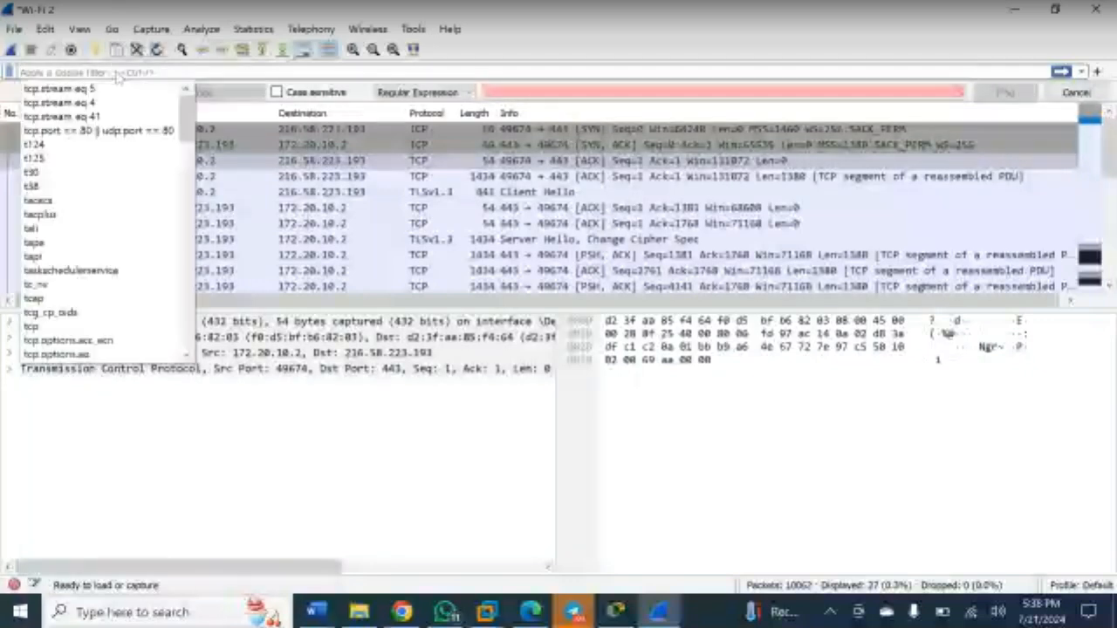
text( por)
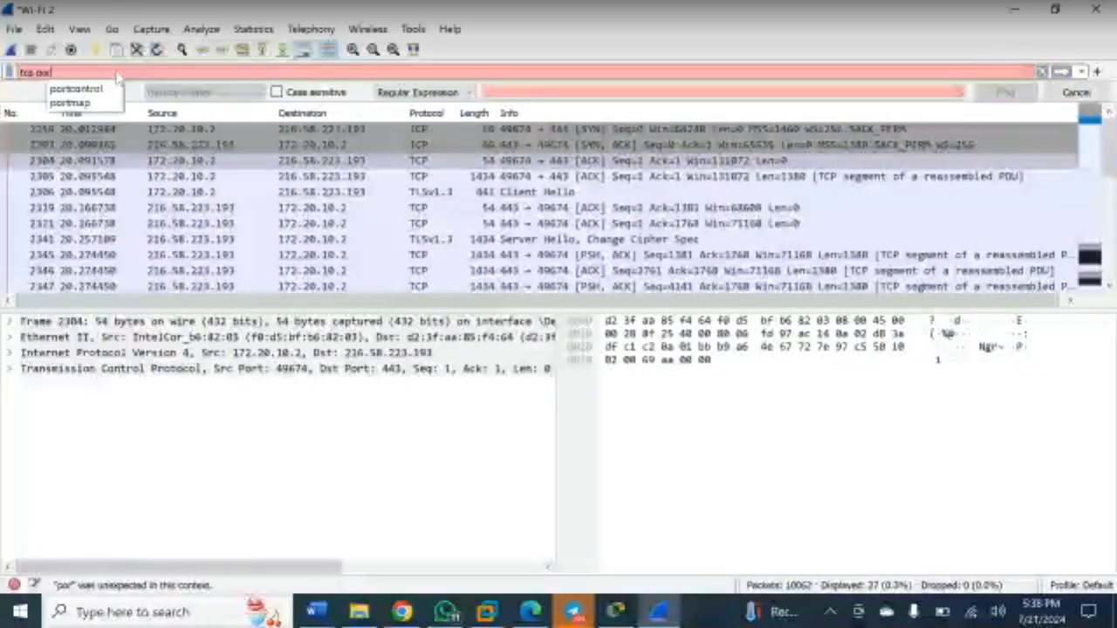
text(t 80)
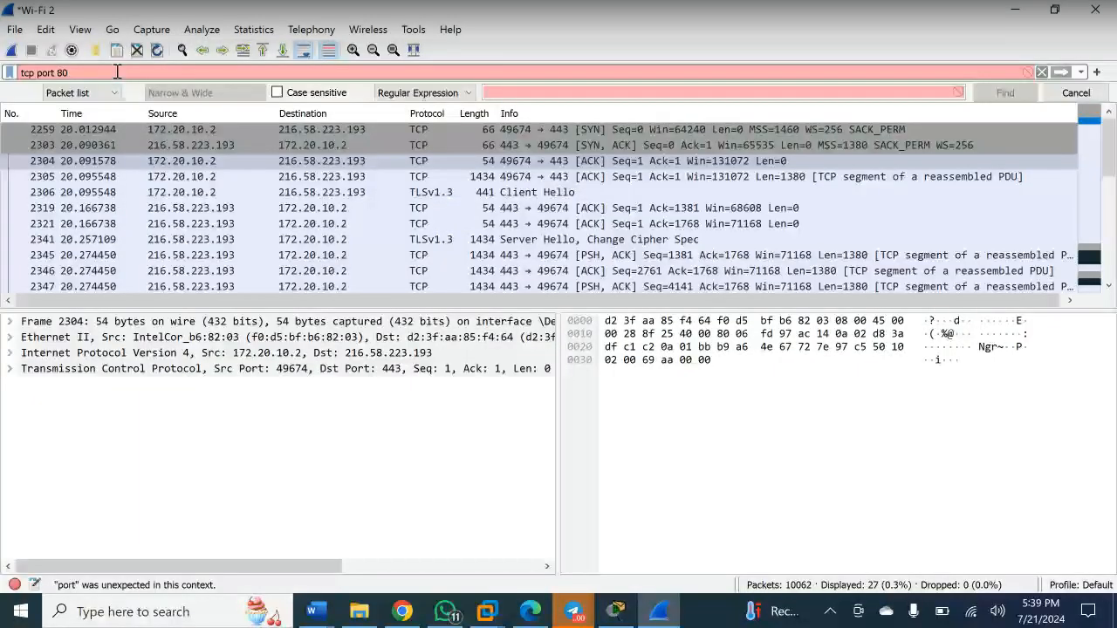
key(BackSpace)
key(BackSpace)
key(BackSpace)
key(BackSpace)
key(BackSpace)
key(BackSpace)
key(BackSpace)
key(BackSpace)
key(BackSpace)
key(BackSpace)
key(BackSpace)
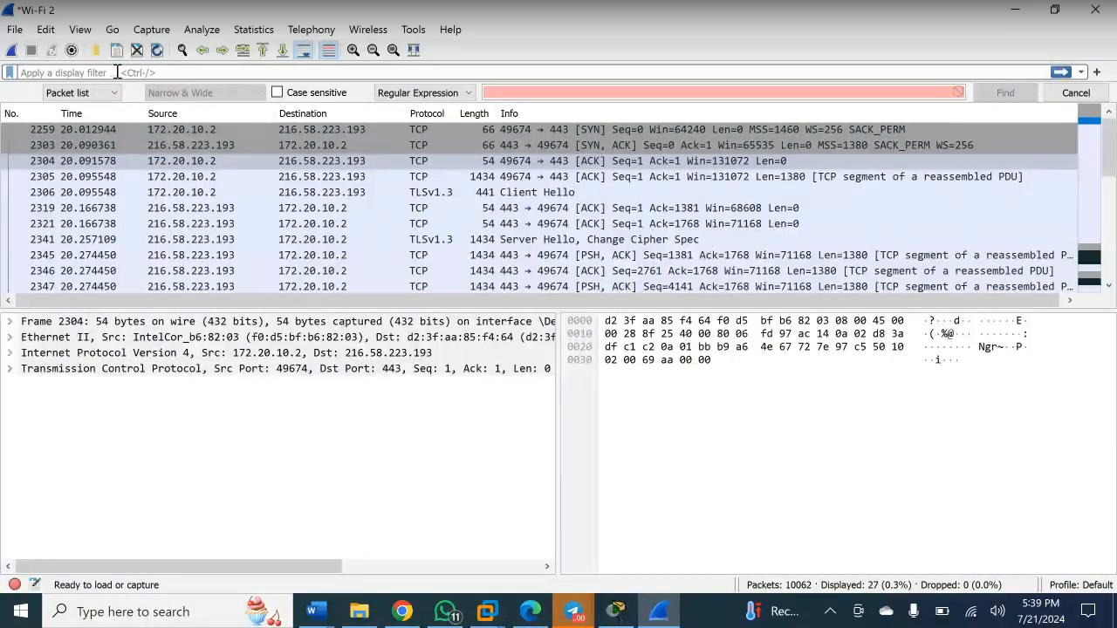
- Select packet 2304 and search Windows for 'cmd'
click(209, 164)
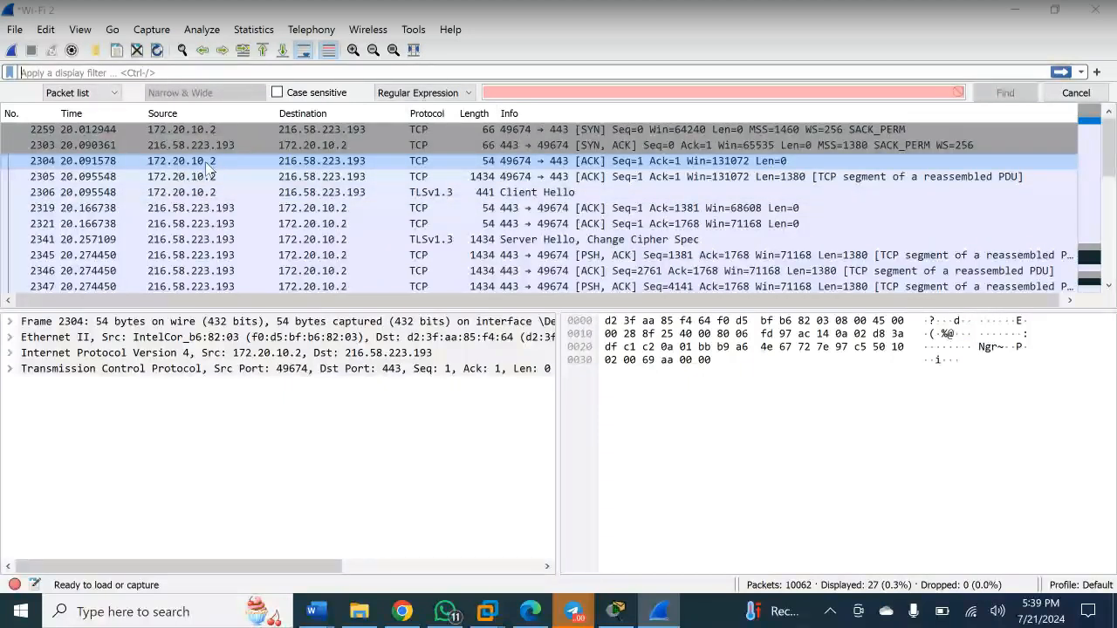
key(super)
text(cmd)
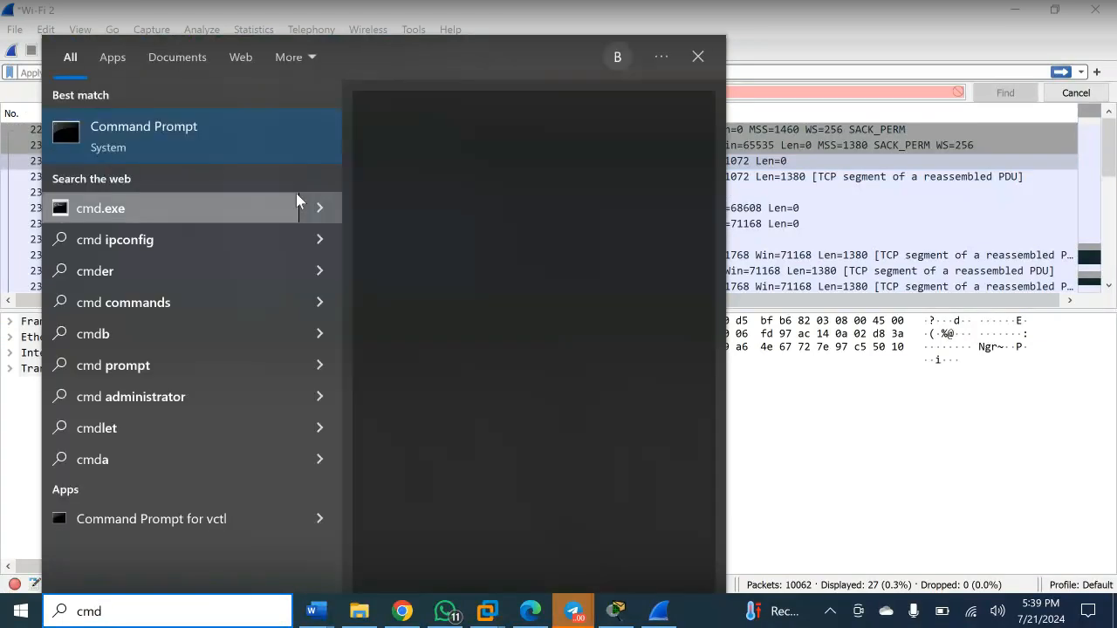
click(235, 137)
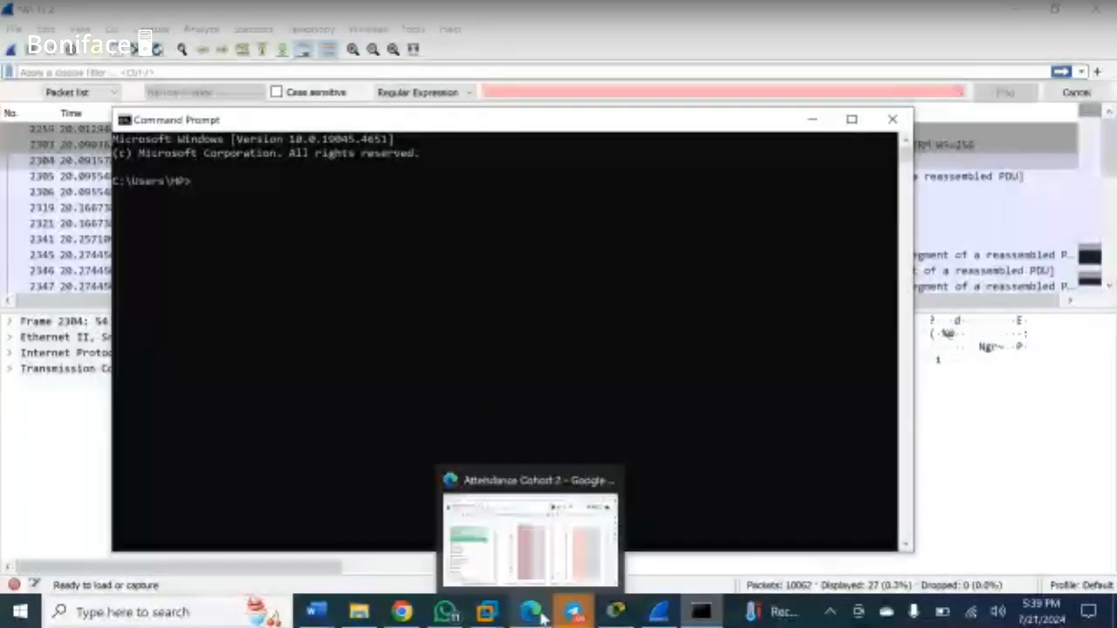
click(221, 184)
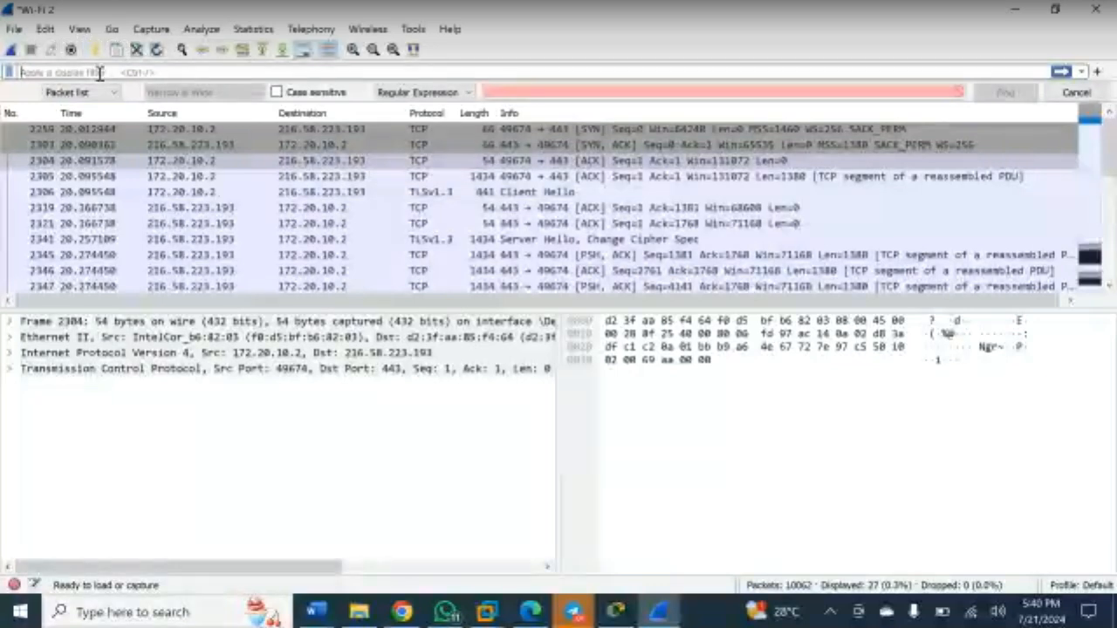
- Apply the ip.src==172.20.10.2 display filter, showing 5634 of 10062 packets
text(ip)
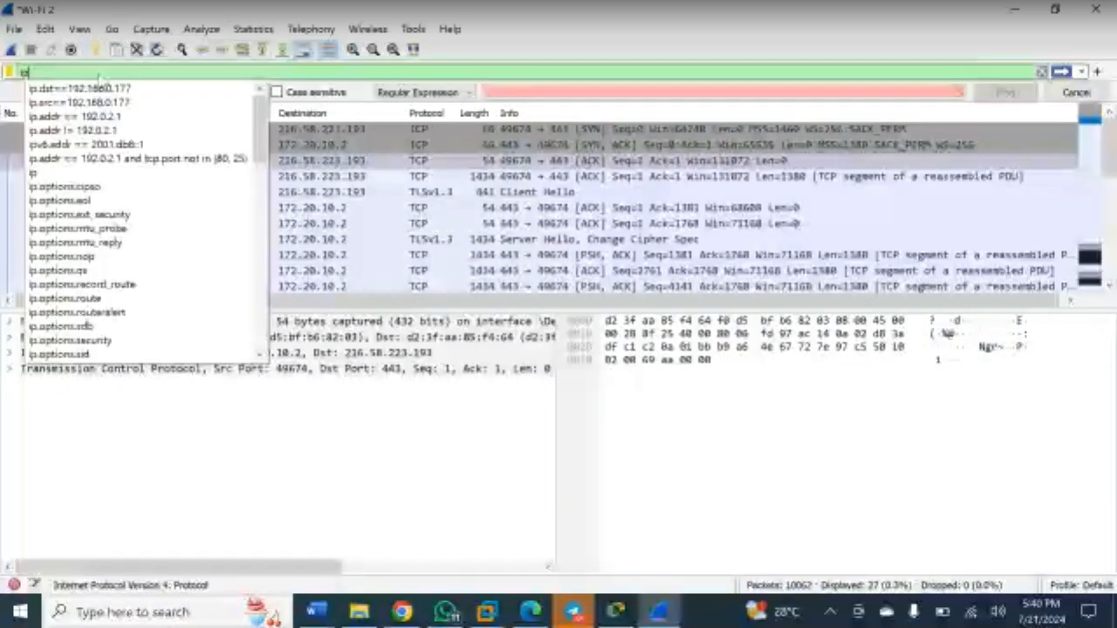
text(.sr)
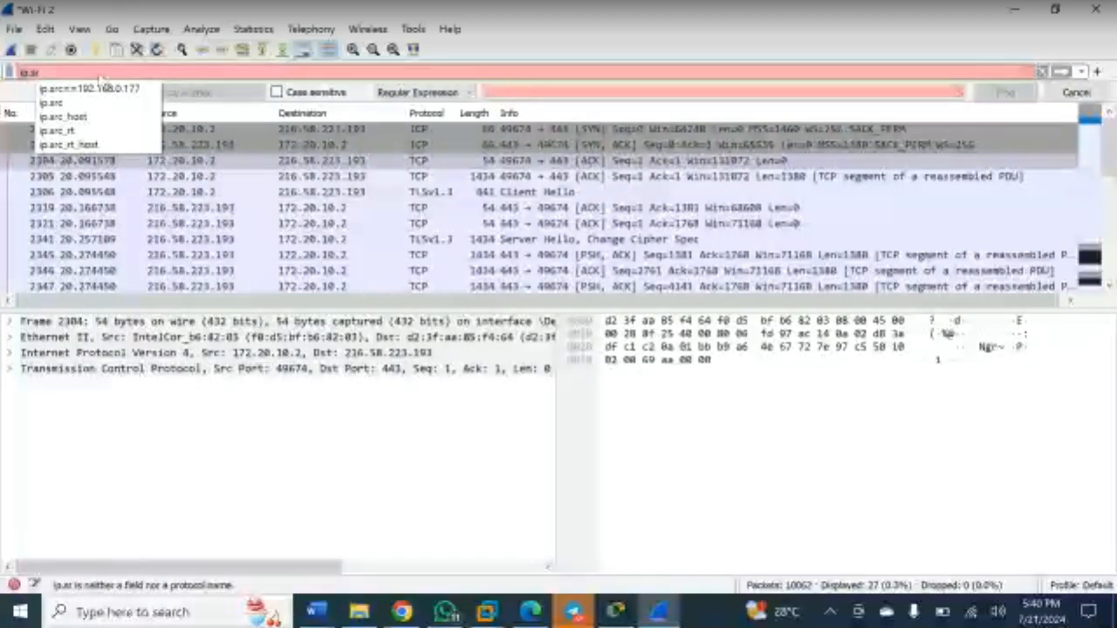
text(c)
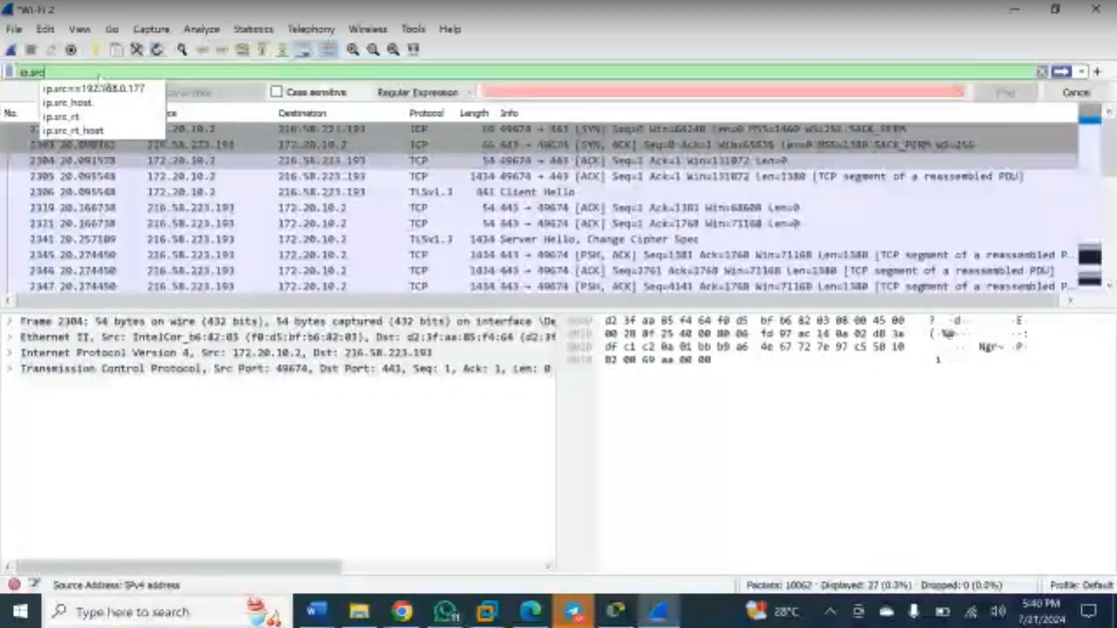
text(==)
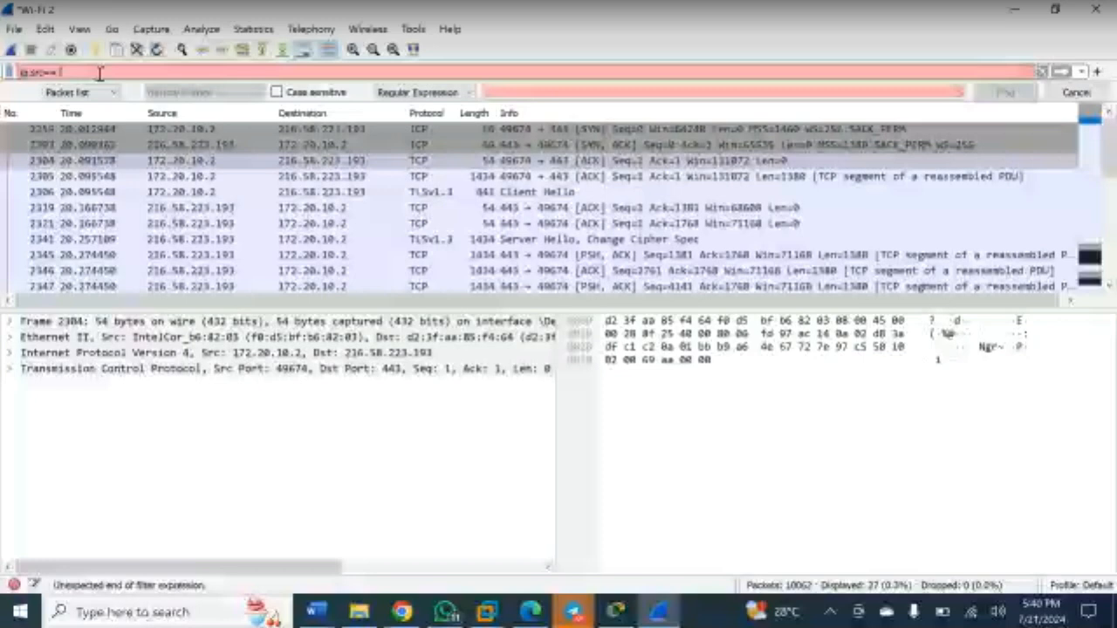
text(172)
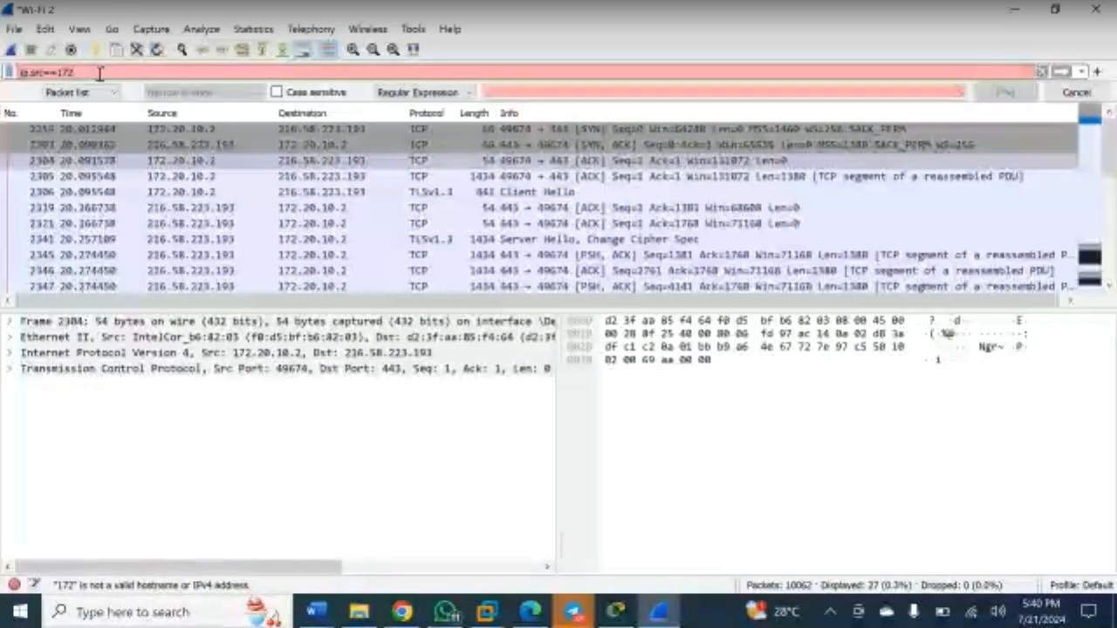
text(.)
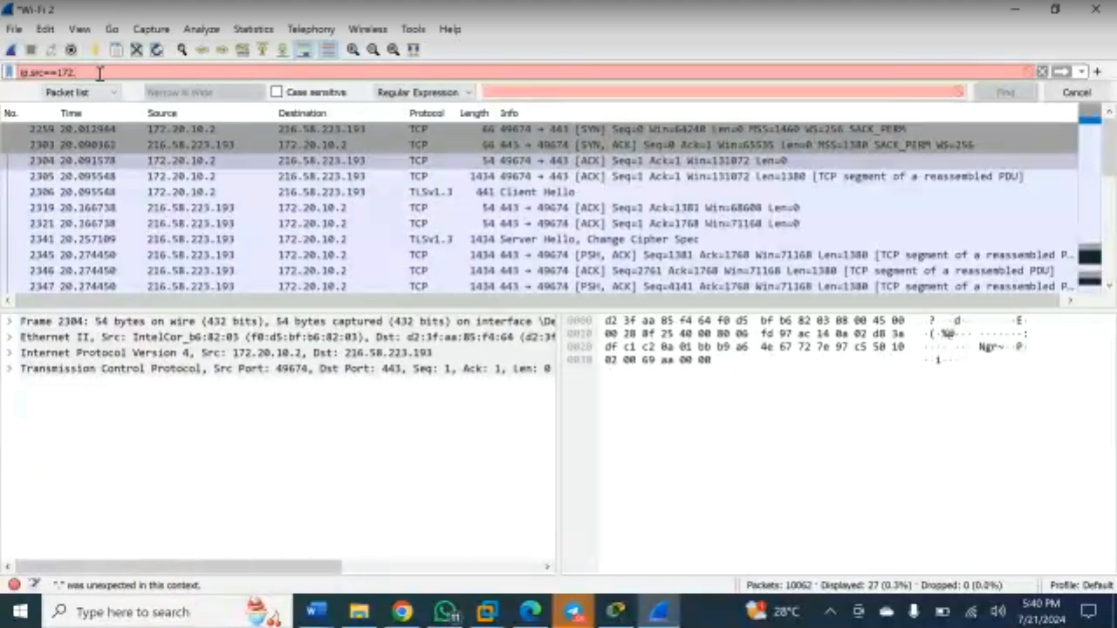
text(2)
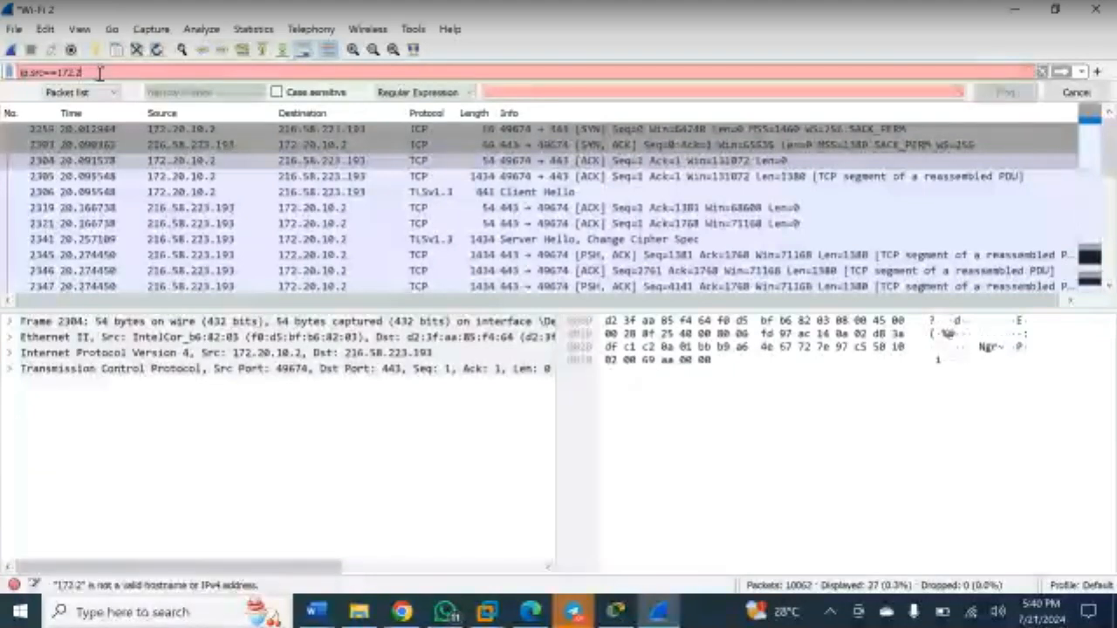
text(0.10)
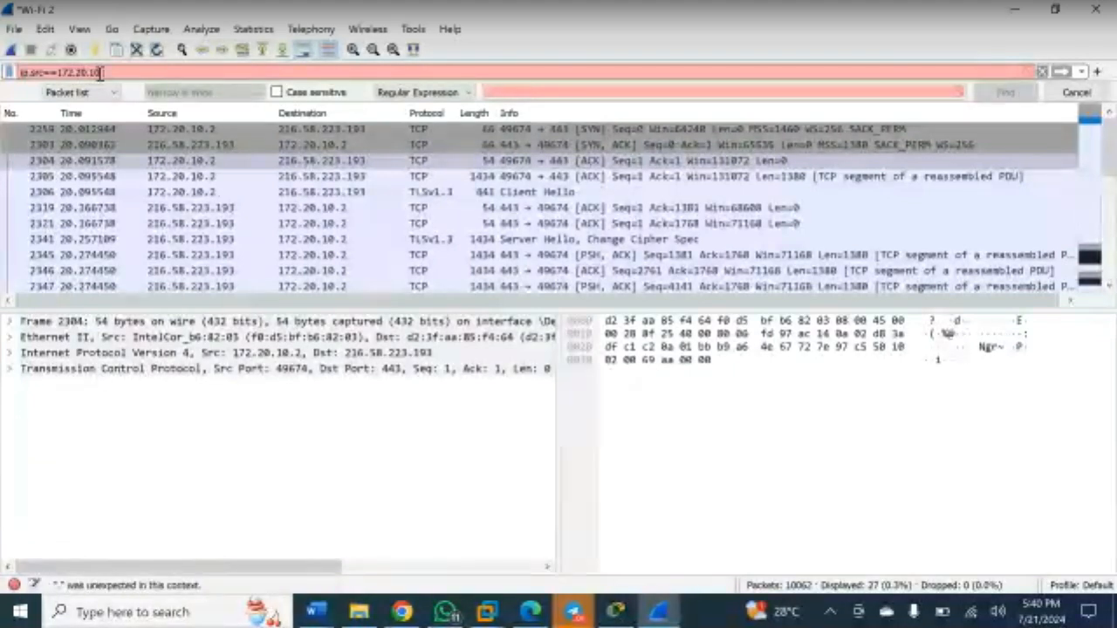
text(.2)
key(Return)
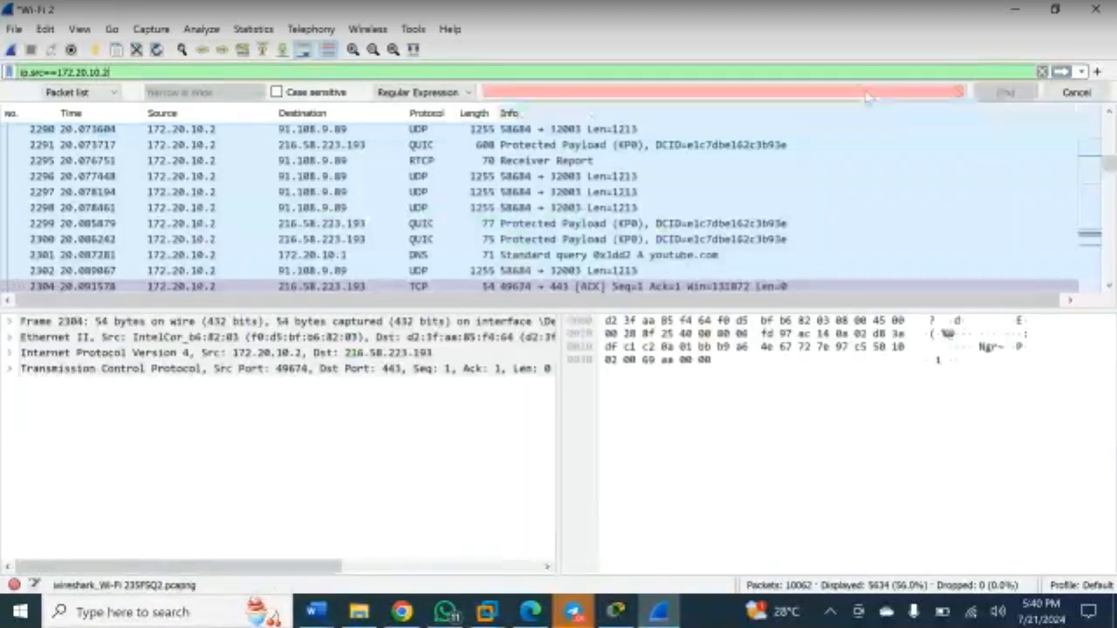
- Hide the Find bar and follow the youtube.com DNS query's UDP stream, filtering to udp.stream eq 33
click(1076, 92)
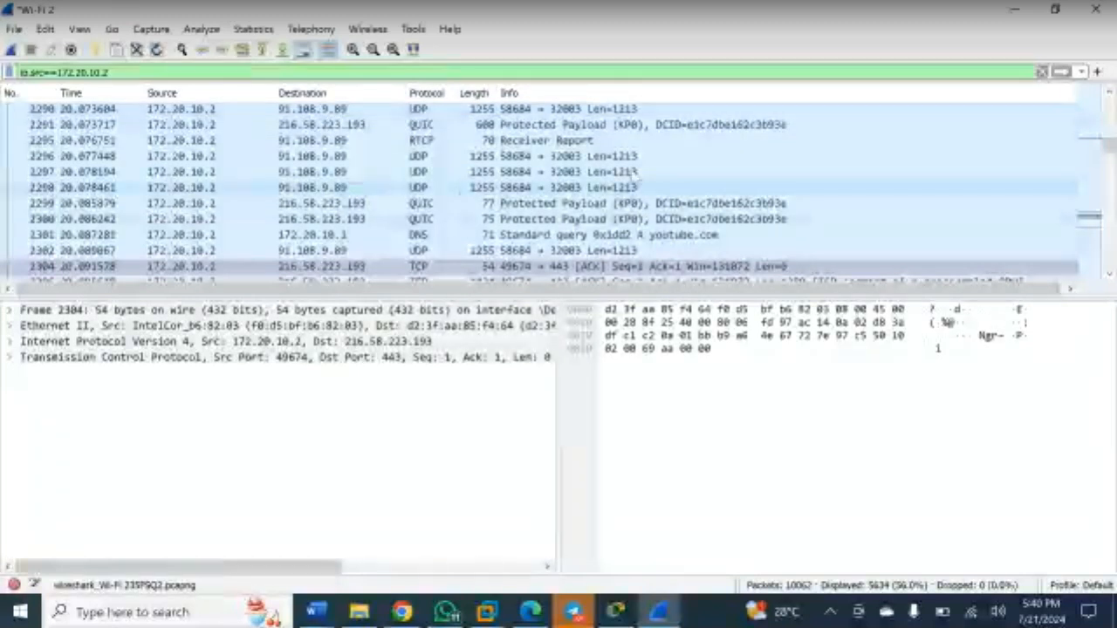
click(647, 237)
right_click(646, 237)
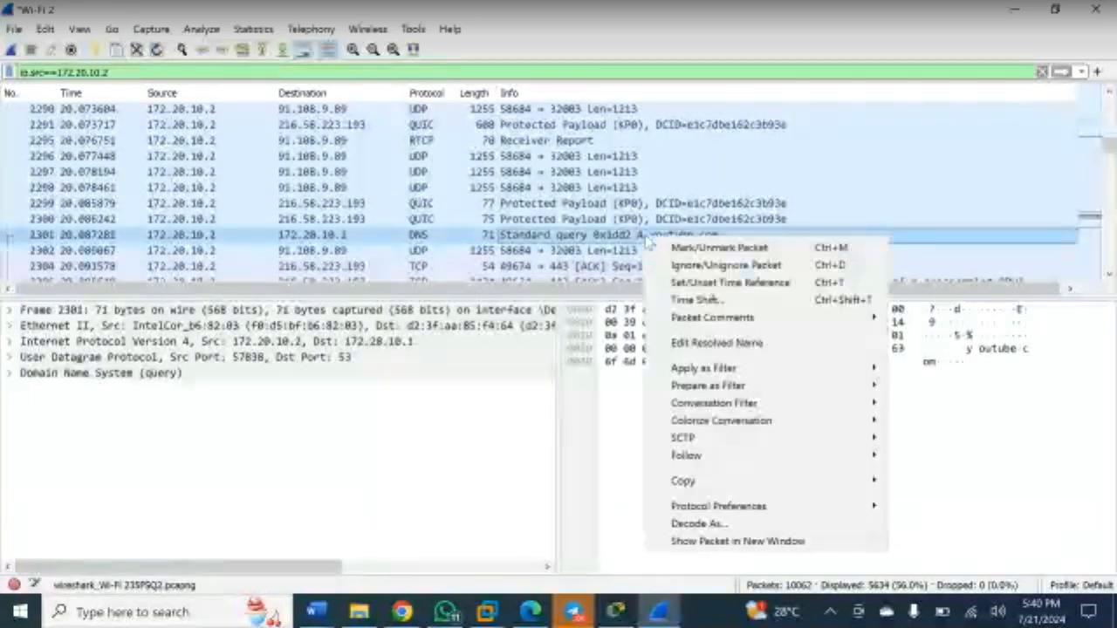
mouse_move(818, 458)
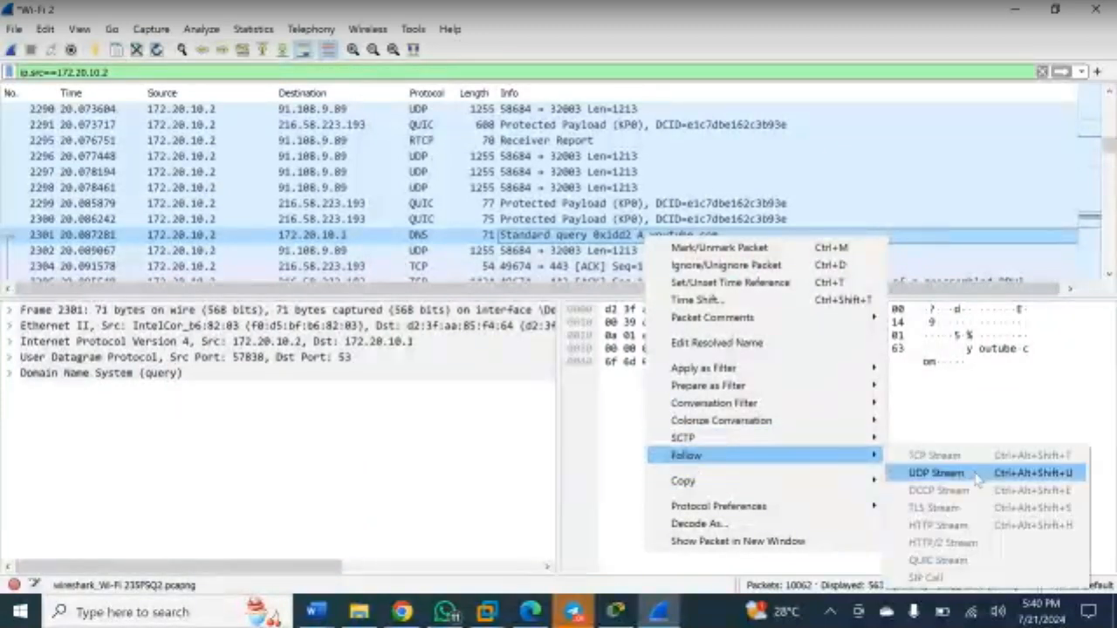
click(936, 473)
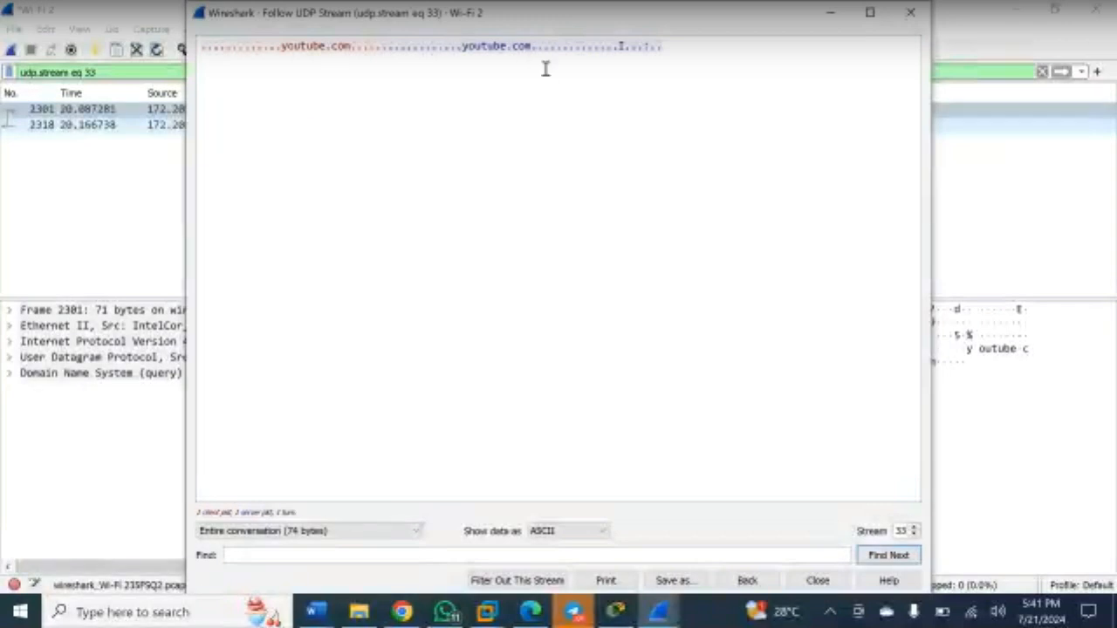
click(902, 18)
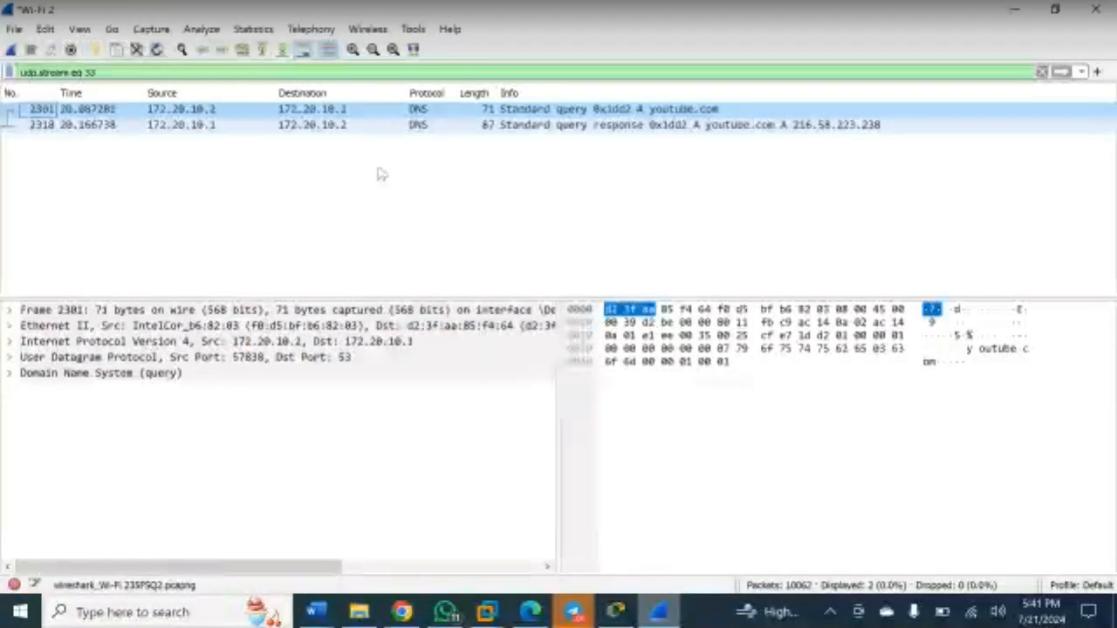
- Replace the UDP stream filter with the ip.src==172.20.10.2 suggestion and reapply it to all 5634 packets
triple_click(154, 72)
key(BackSpace)
text(ip)
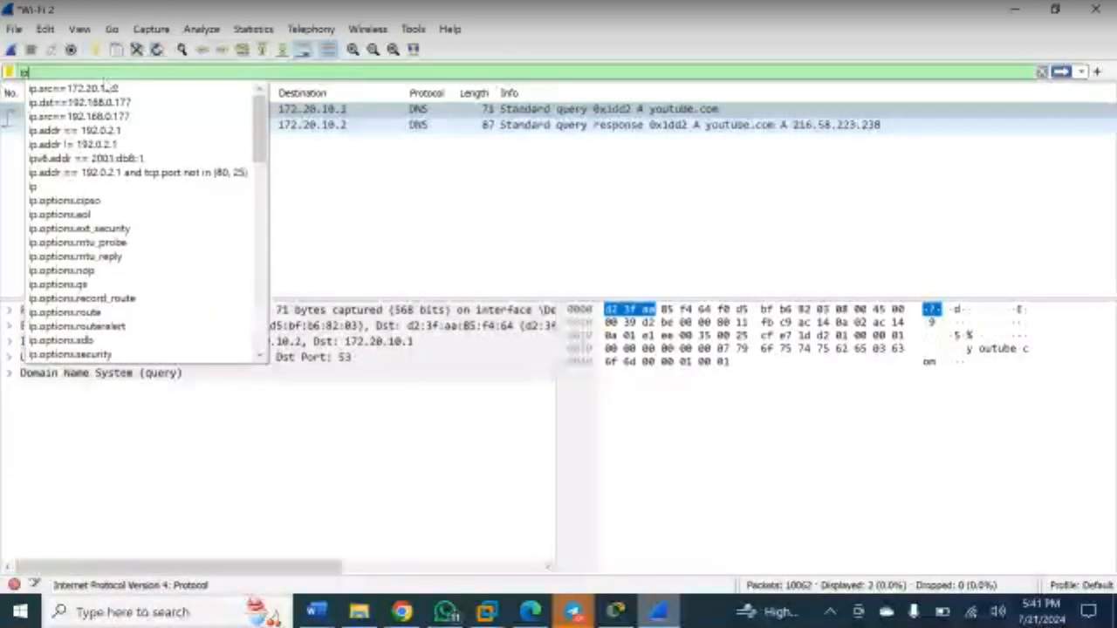
click(105, 88)
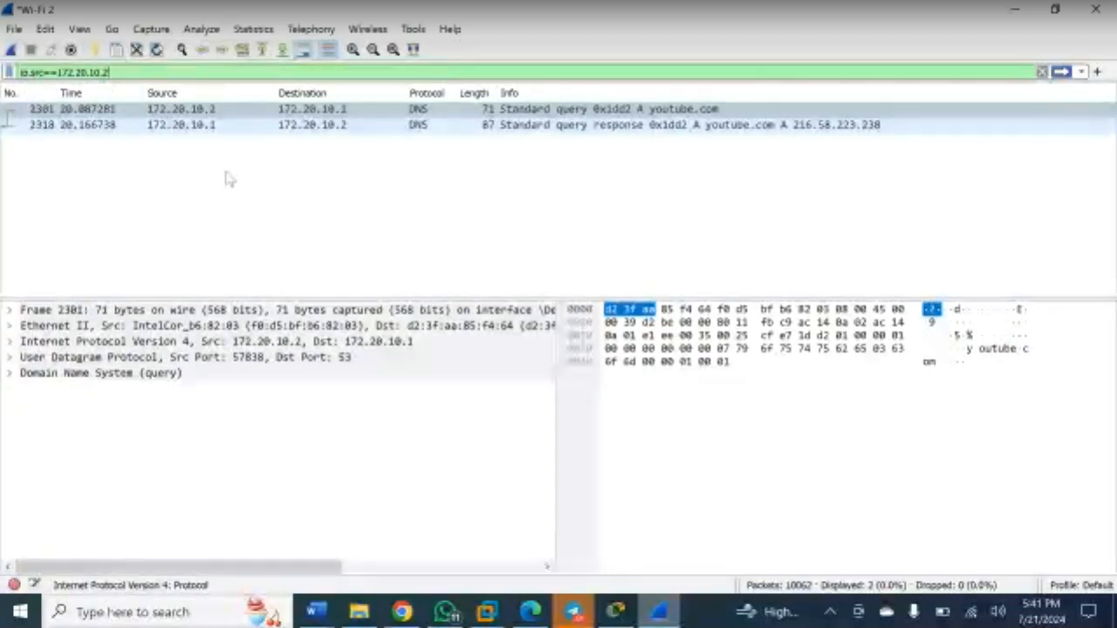
click(253, 111)
key(Return)
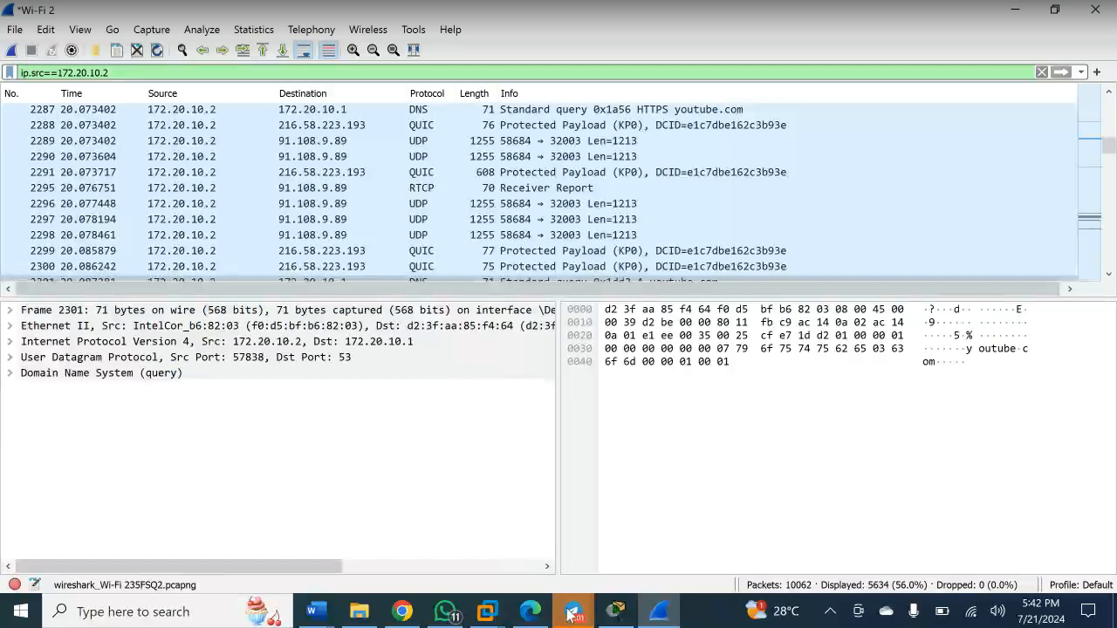
click(572, 616)
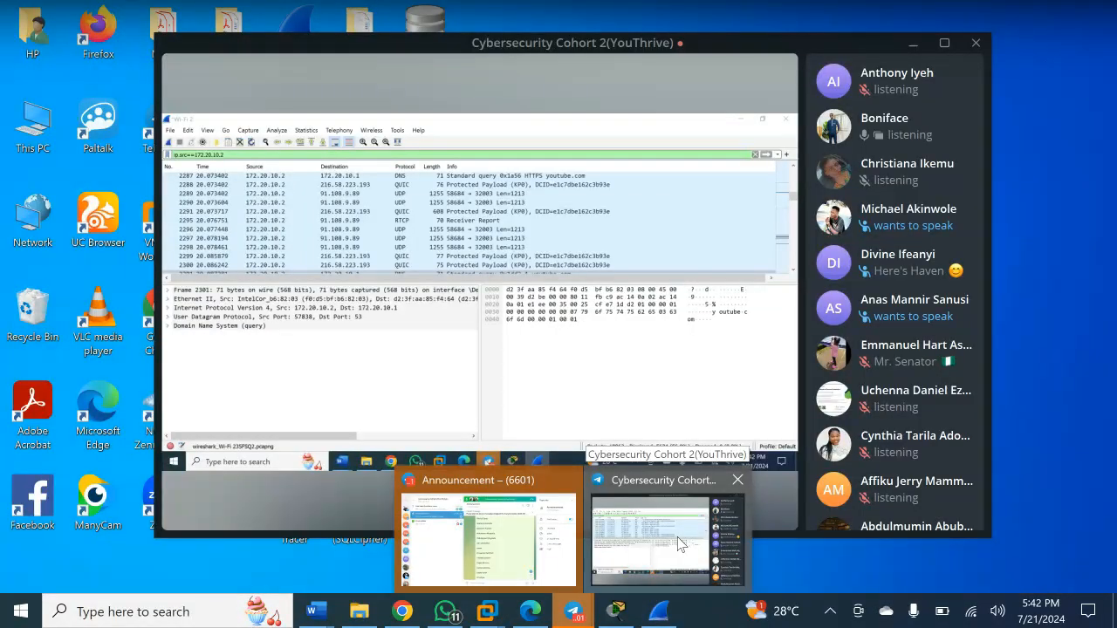
- Open the Cybersecurity Cohort call window and check participants' option menus
click(681, 545)
right_click(883, 224)
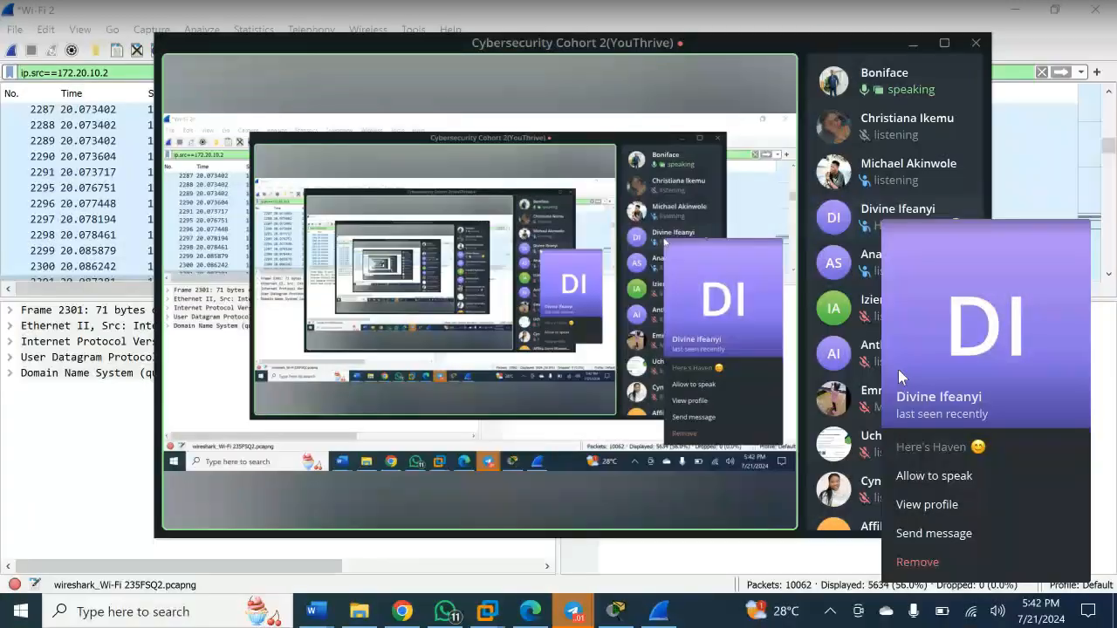
click(932, 478)
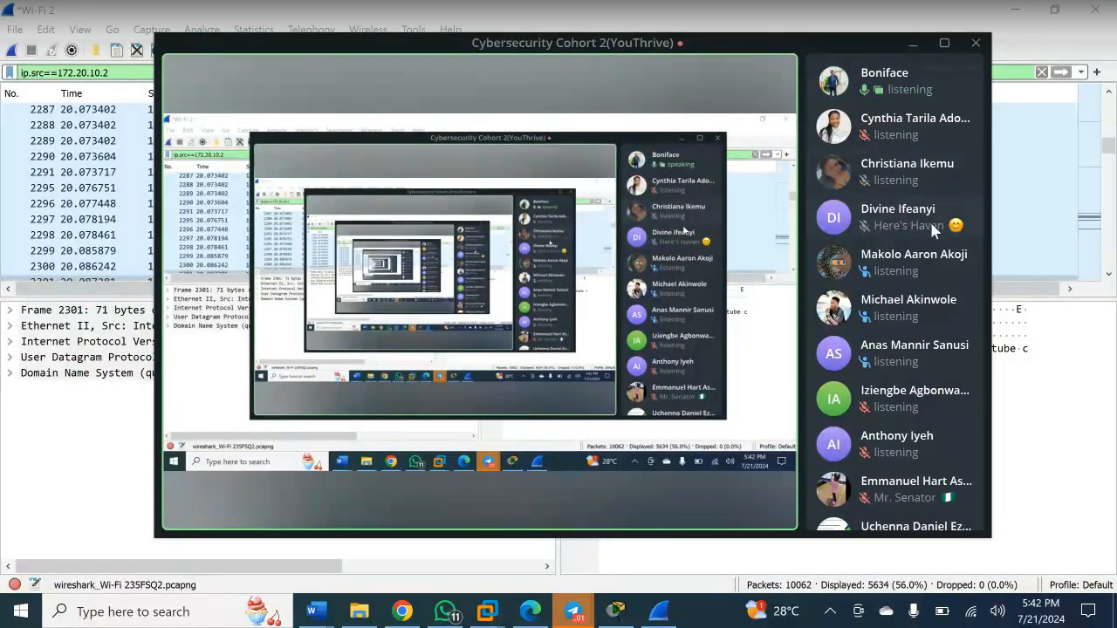
mouse_move(761, 238)
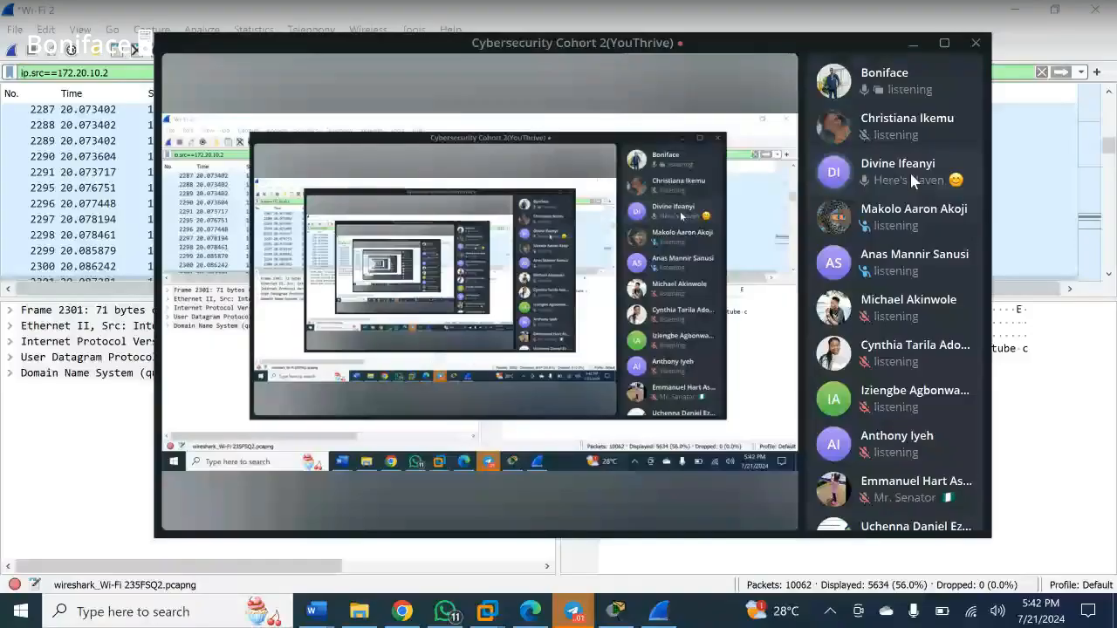
right_click(910, 171)
click(752, 477)
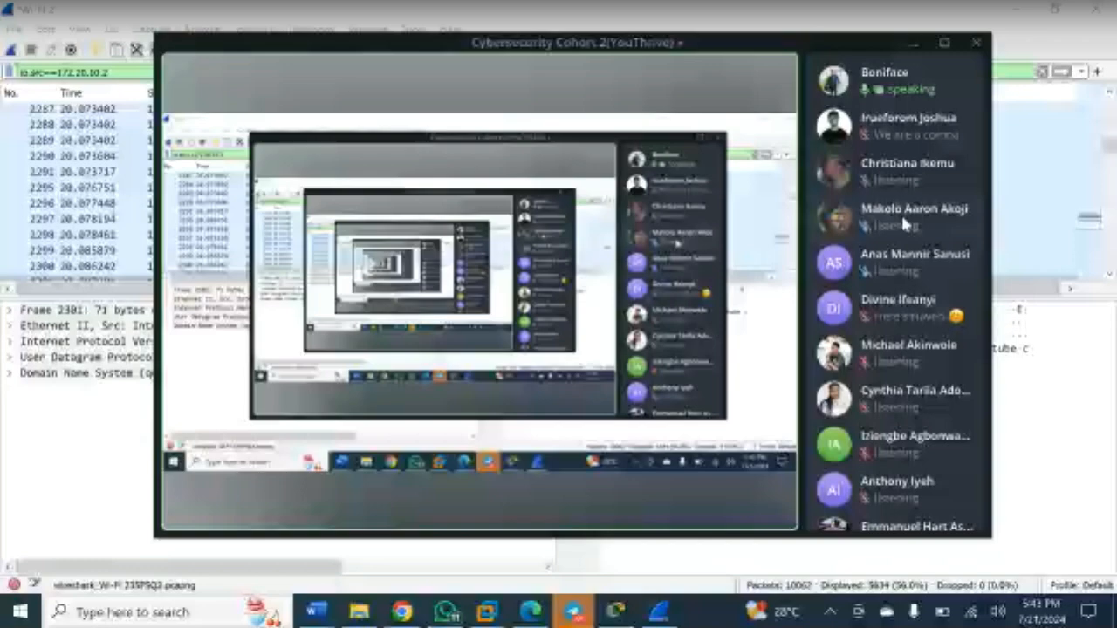
- Allow a participant to speak, then minimize the call window back to Wireshark
right_click(901, 223)
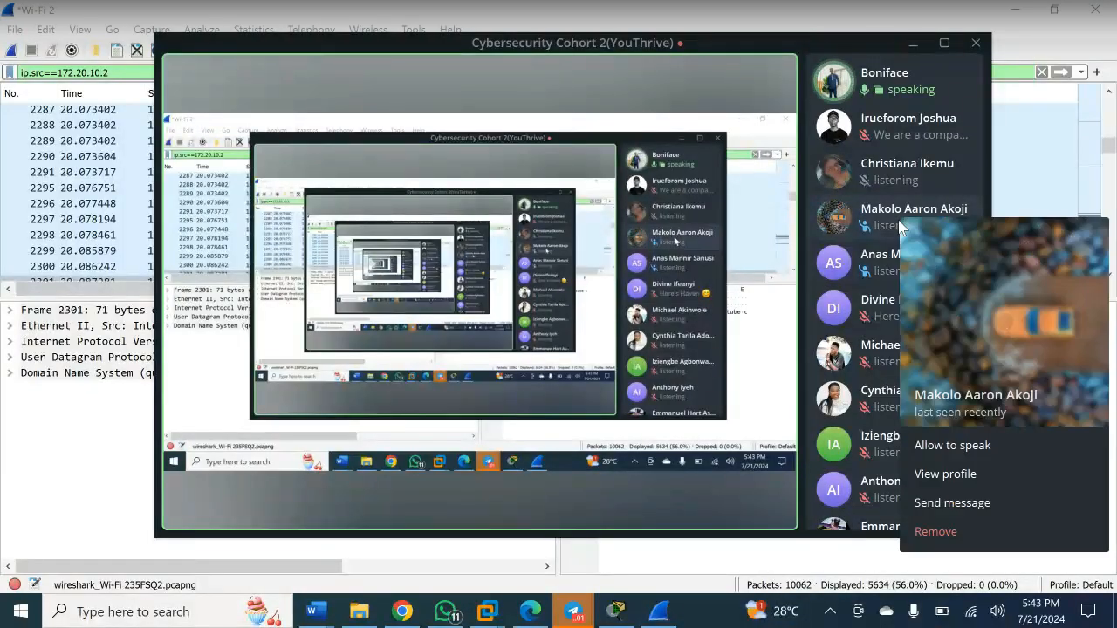
click(963, 444)
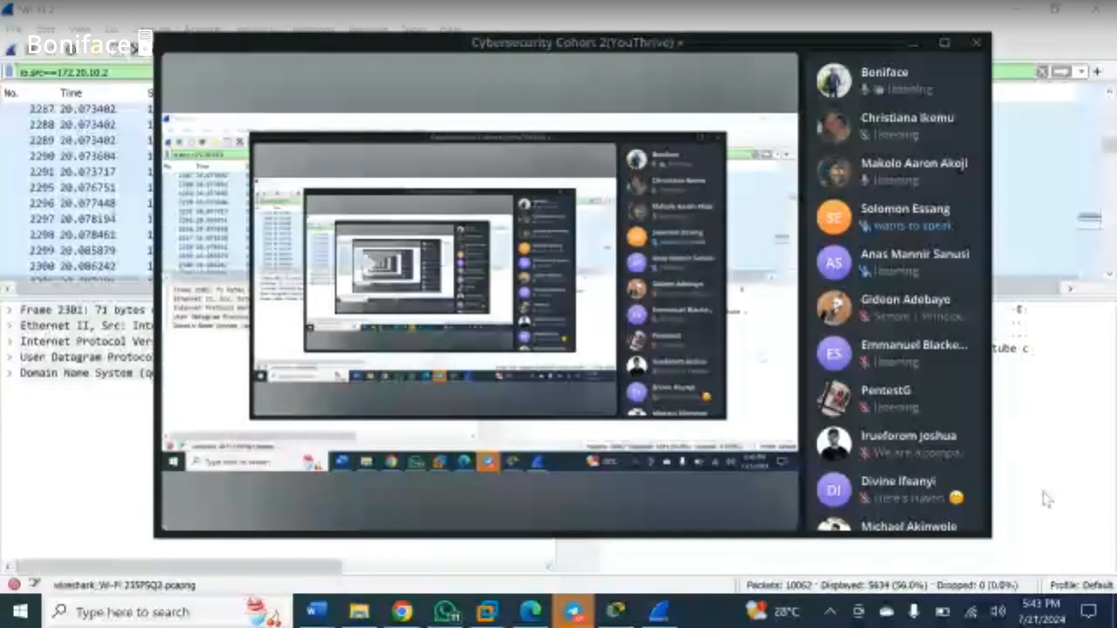
click(1048, 499)
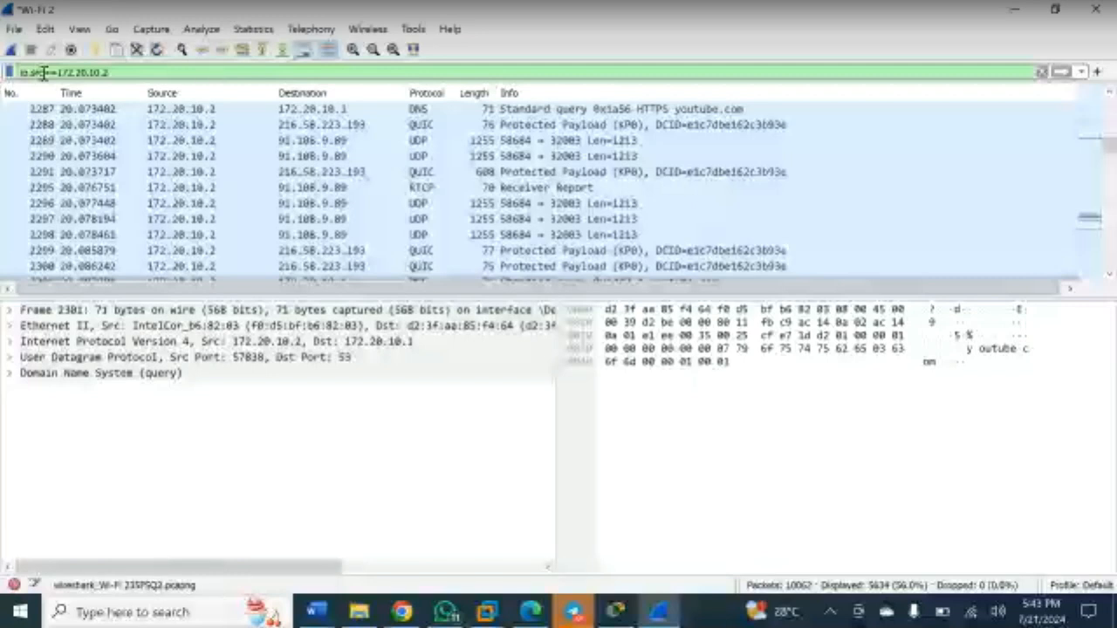
- Change the filter to ip.dst==172.20.10.2 and browse the 4426 received packets
key(BackSpace)
key(BackSpace)
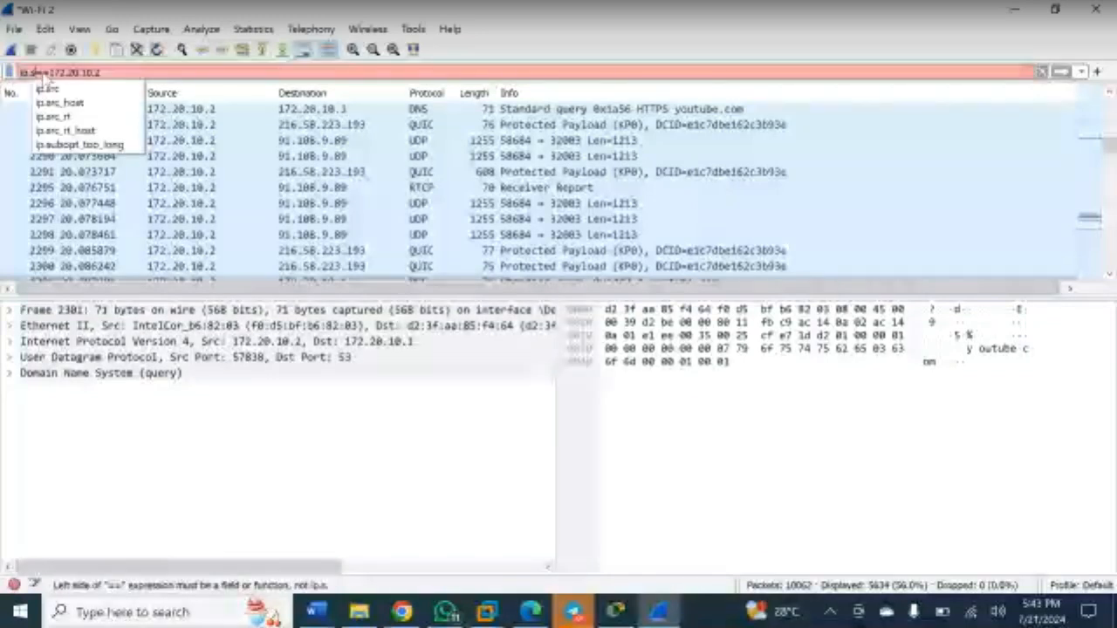
key(BackSpace)
text(dst)
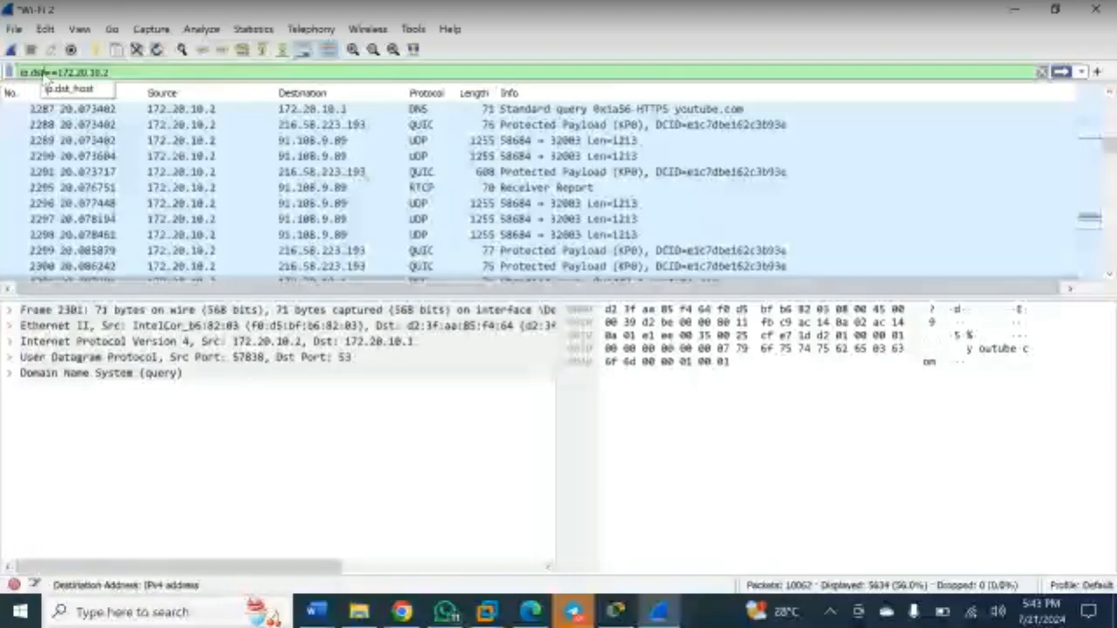
key(BackSpace)
key(BackSpace)
key(BackSpace)
text(dst)
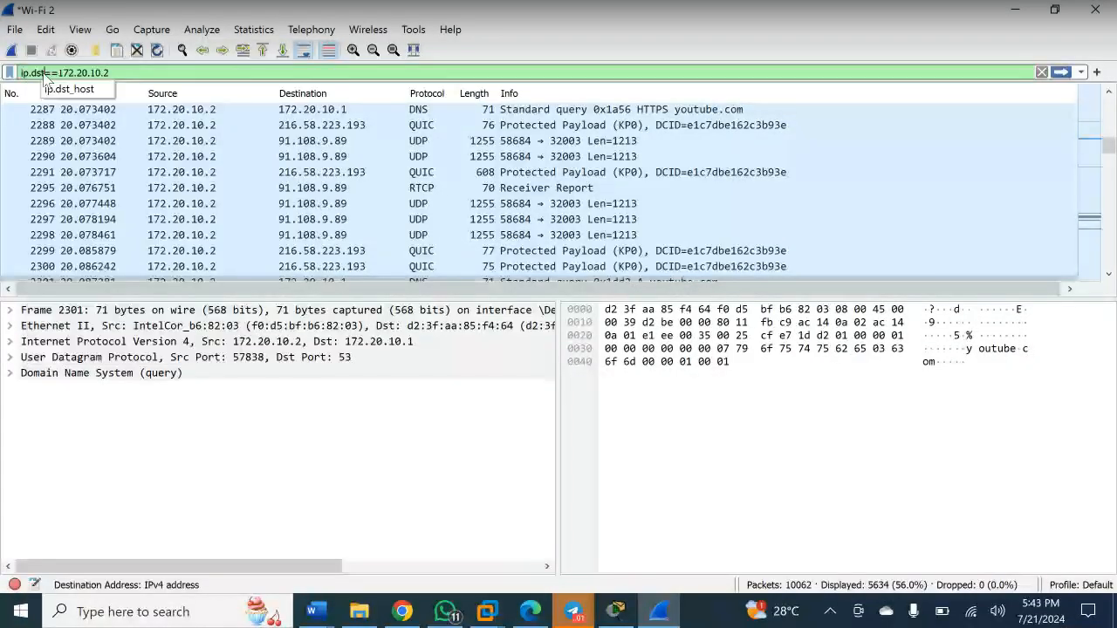
key(Return)
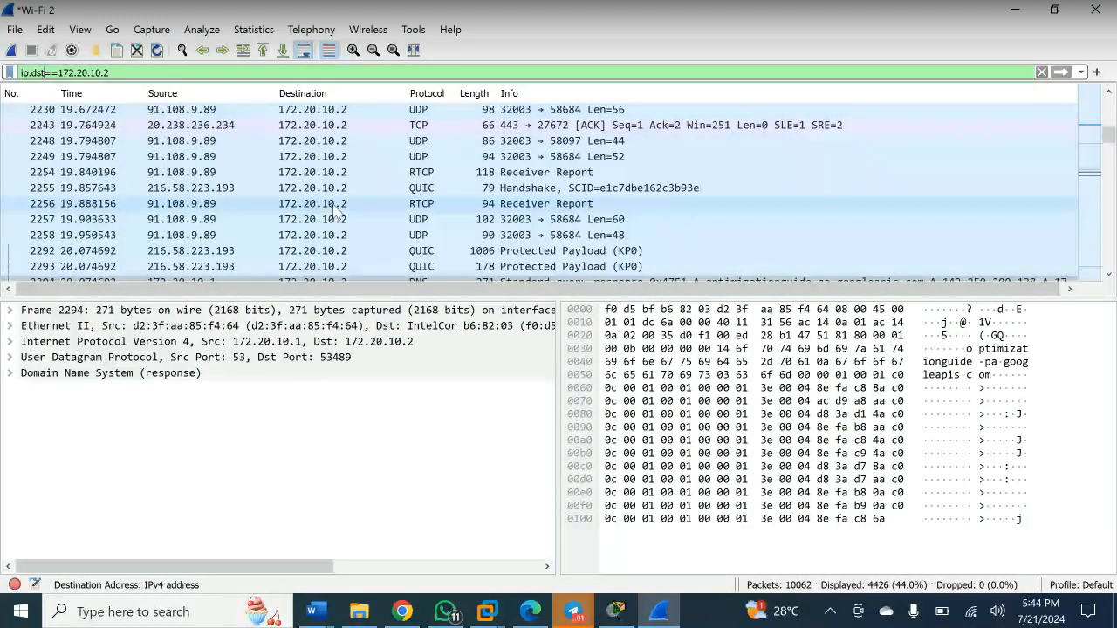
scroll(336, 212, down, 4)
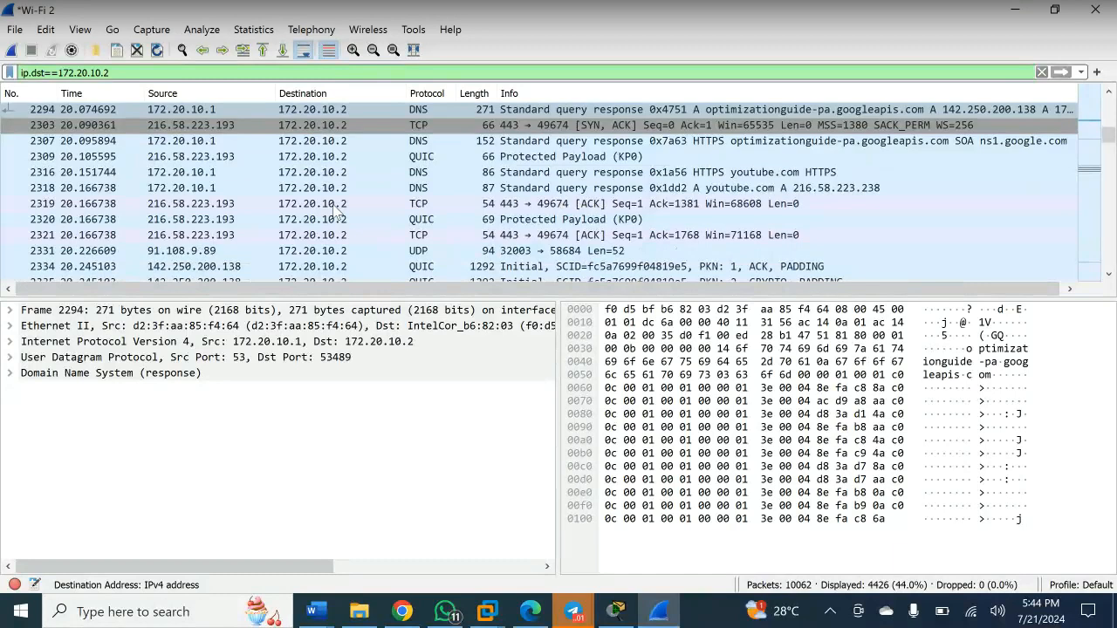
scroll(336, 212, down, 2)
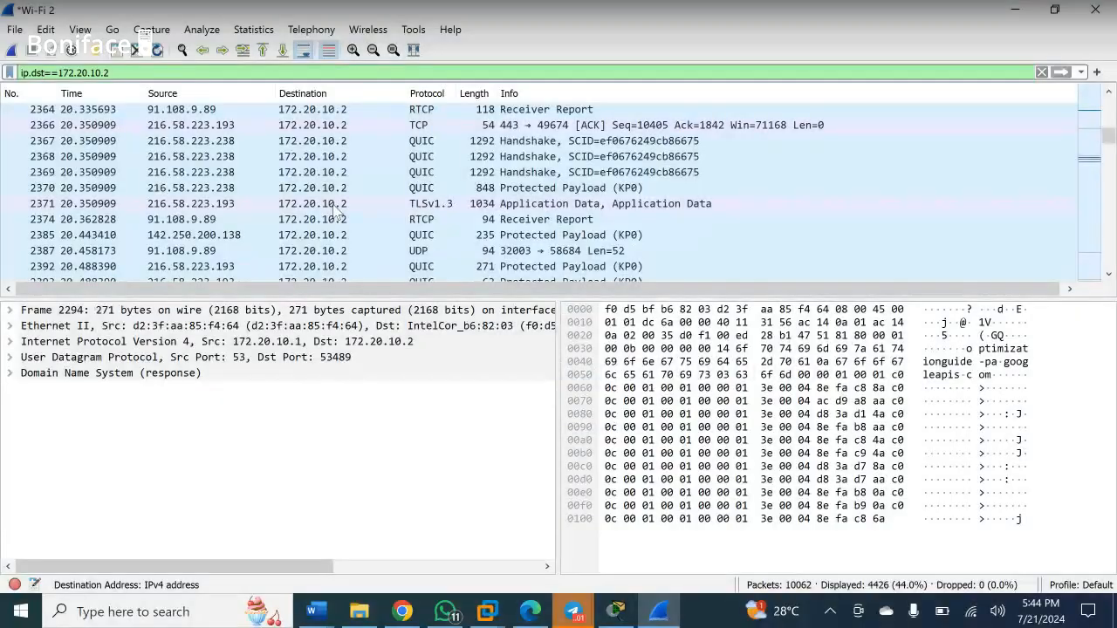
scroll(336, 212, down, 5)
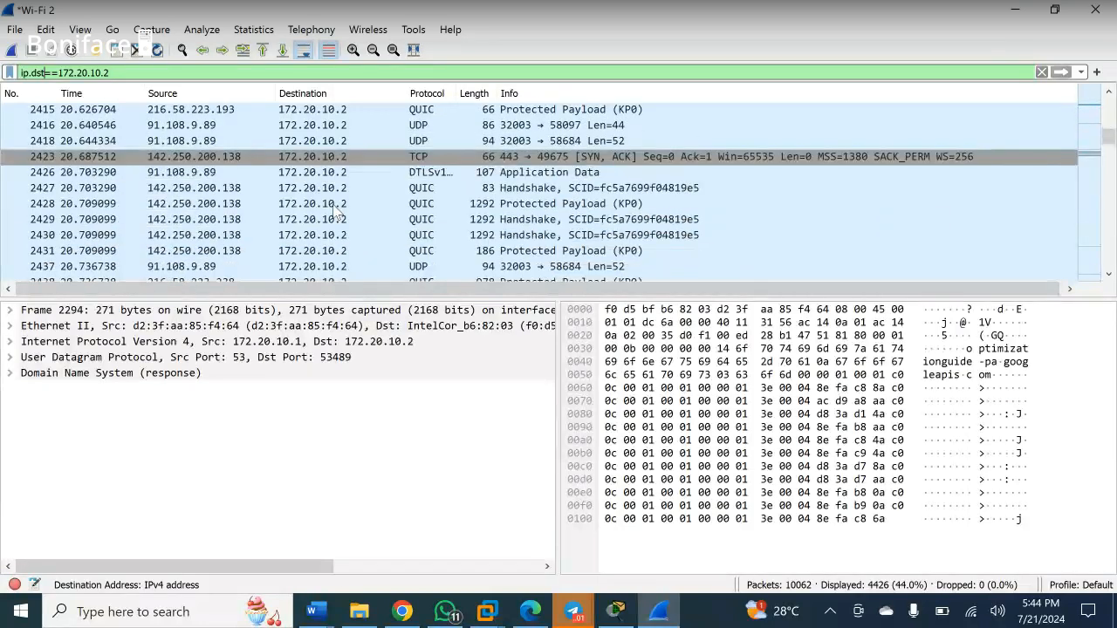
scroll(336, 212, up, 4)
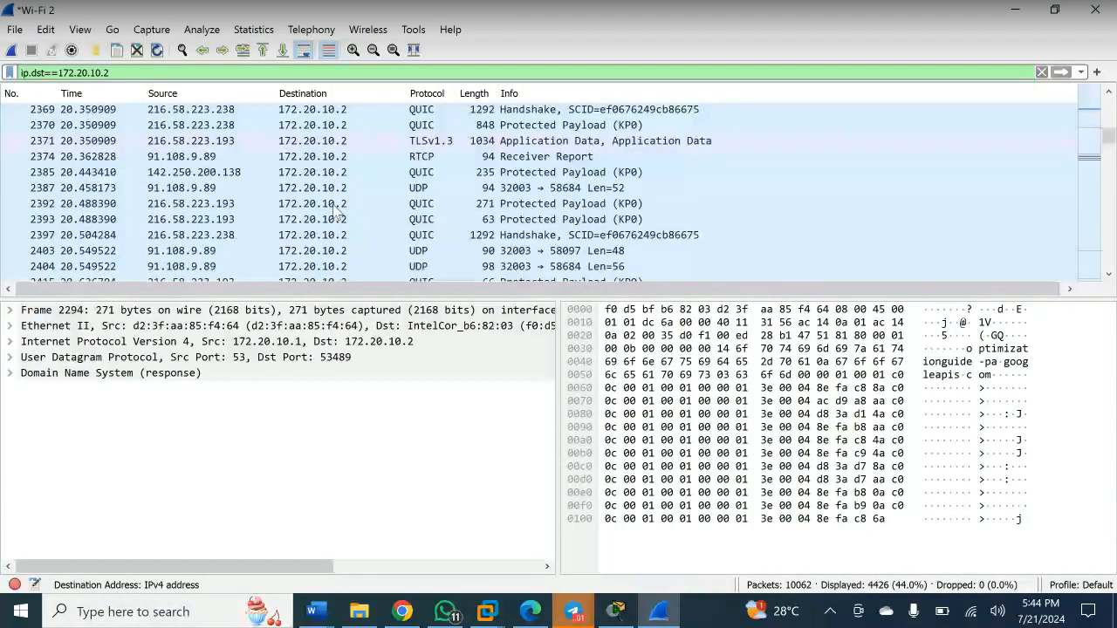
scroll(336, 212, up, 3)
scroll(336, 213, up, 3)
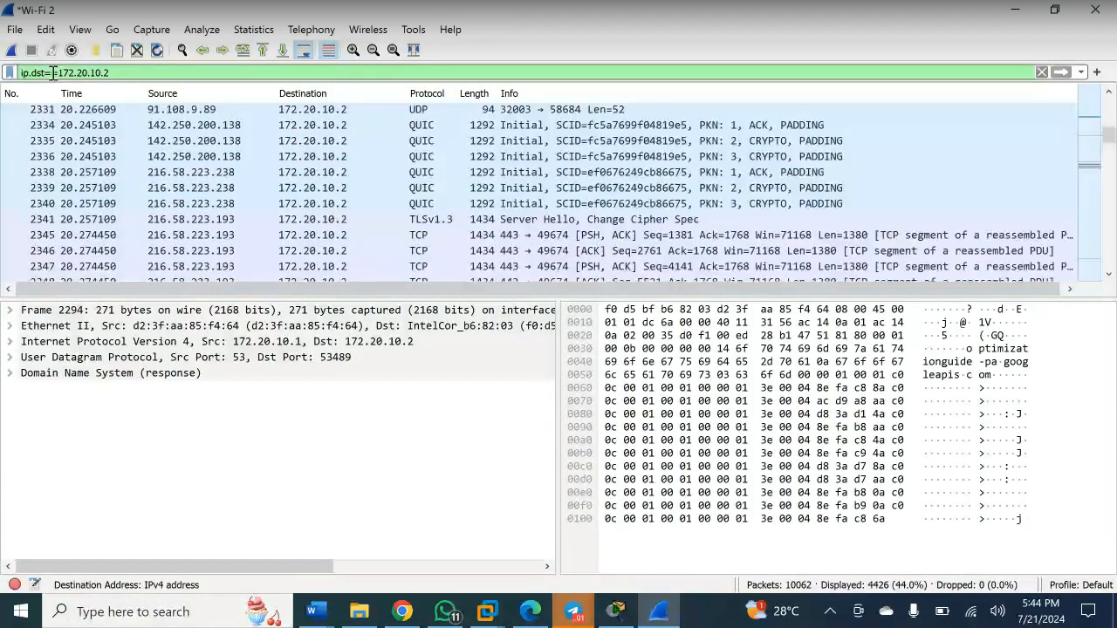
- Switch the filter back to ip.src==172.20.10.2 and scroll through the 5634 sent packets
key(BackSpace)
text(rc)
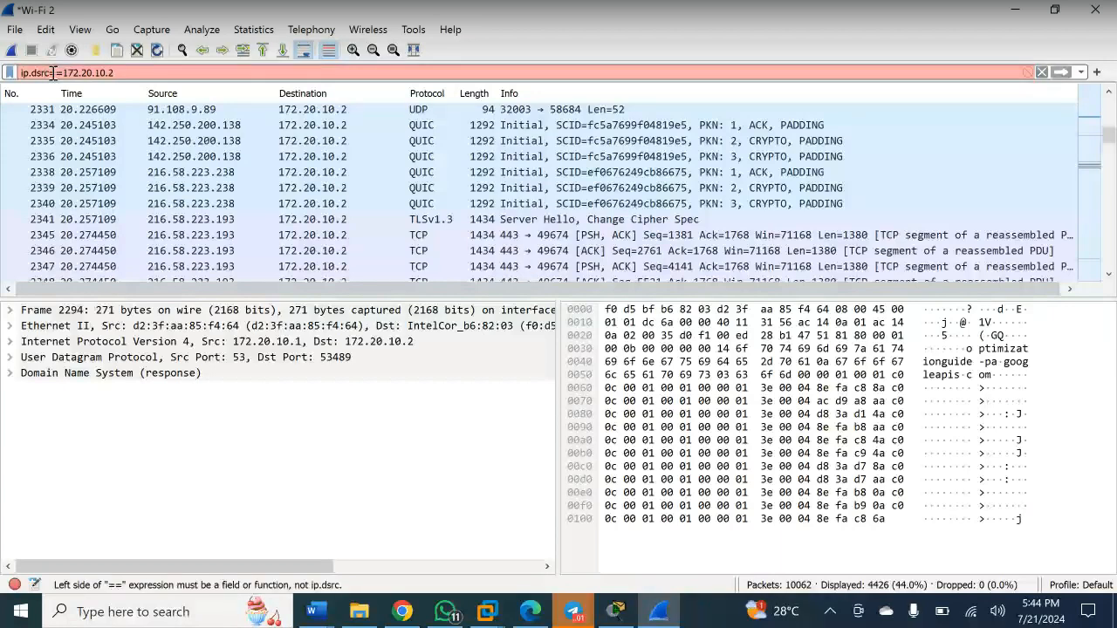
key(BackSpace)
key(BackSpace)
key(BackSpace)
key(BackSpace)
text(src)
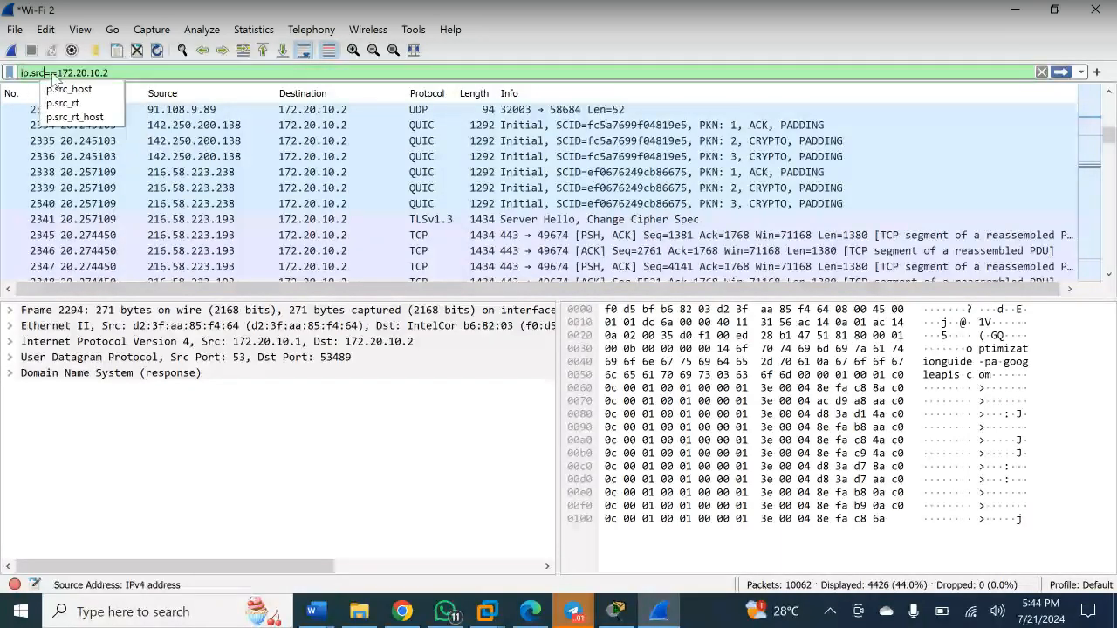
key(Return)
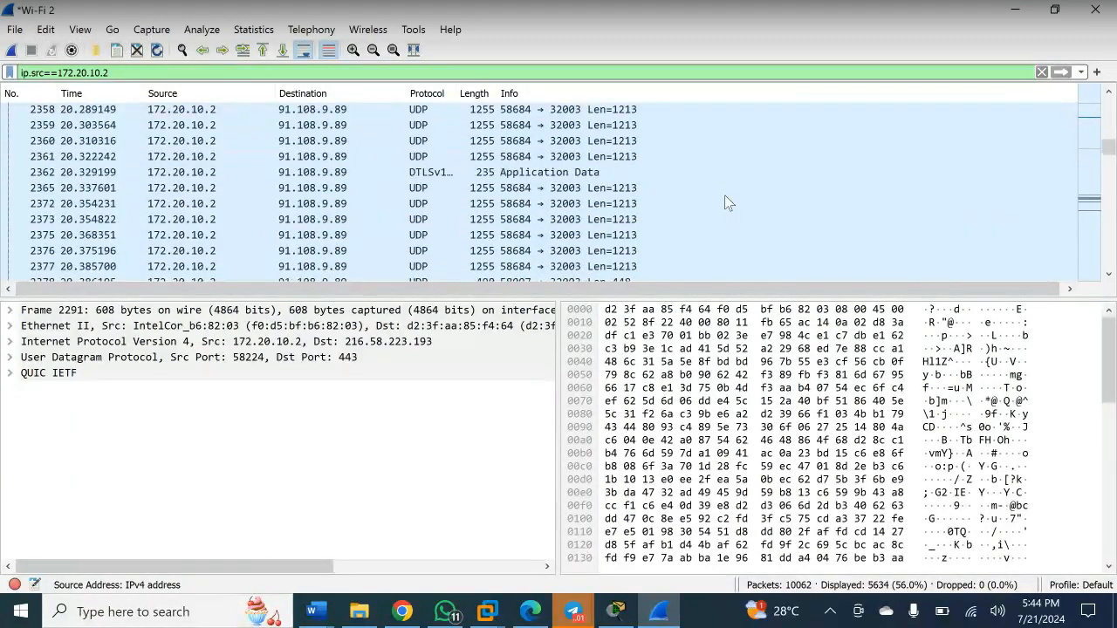
scroll(724, 197, up, 4)
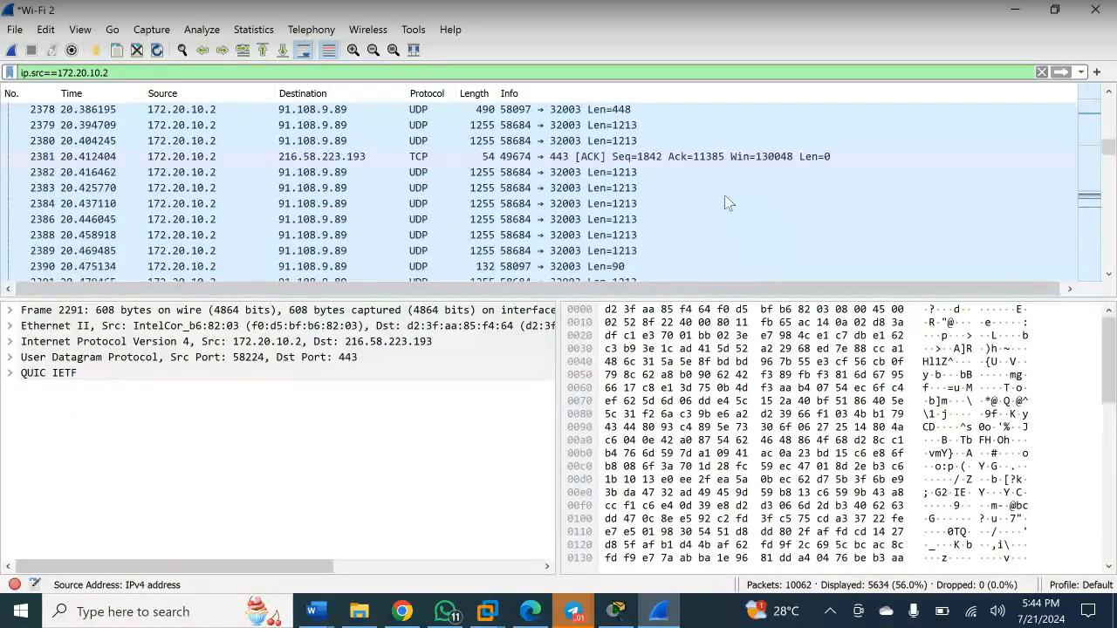
scroll(724, 203, up, 10)
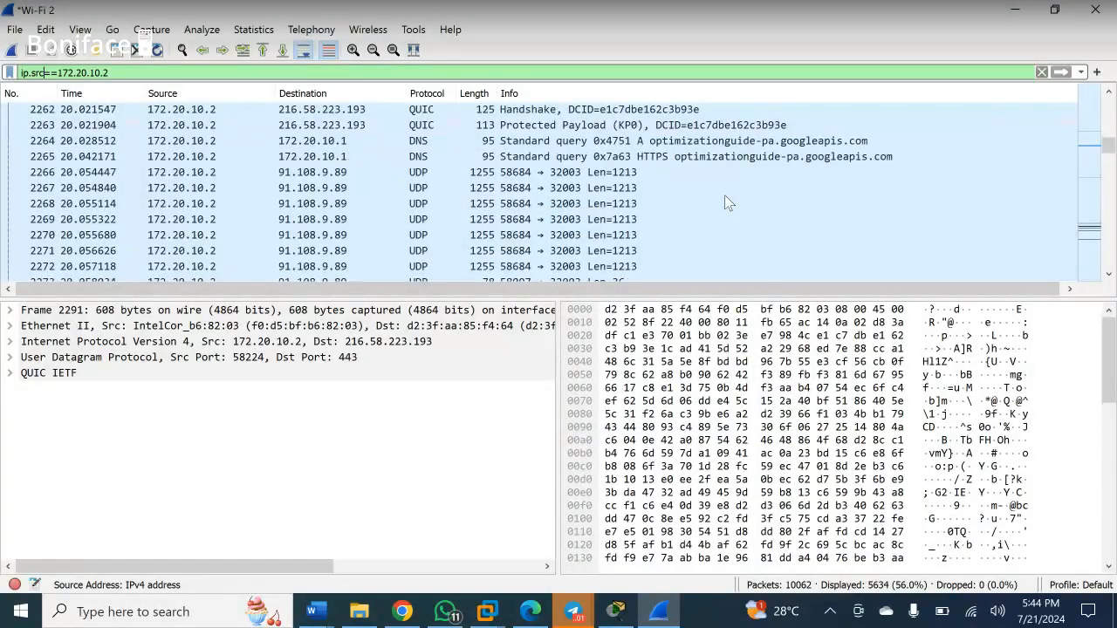
scroll(724, 203, down, 10)
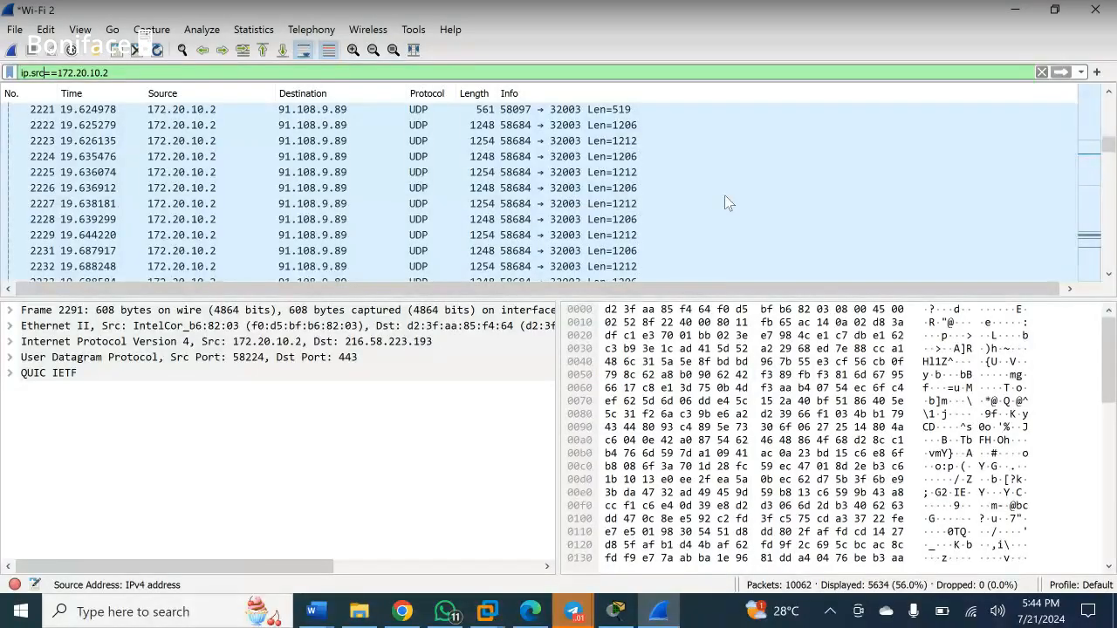
scroll(727, 199, up, 20)
scroll(724, 198, up, 3)
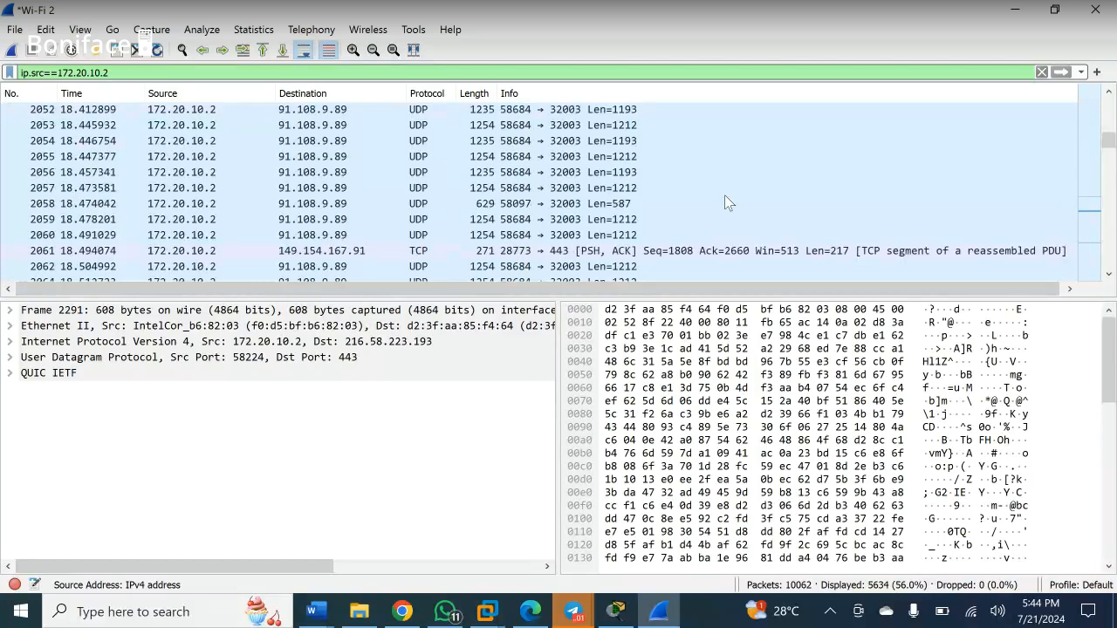
scroll(724, 197, down, 1)
scroll(725, 194, down, 1)
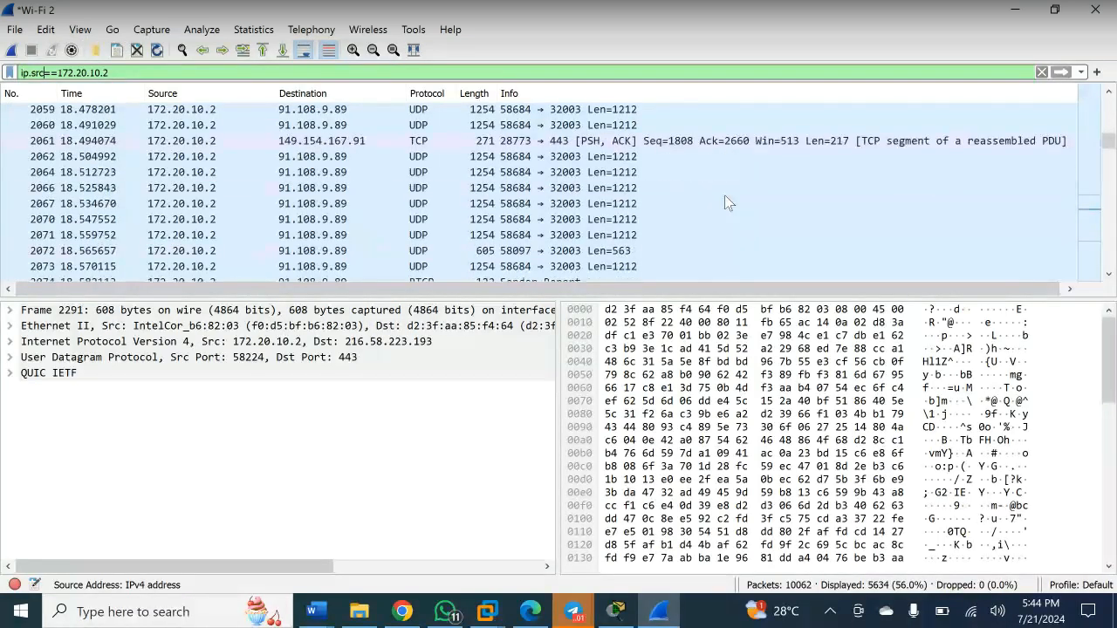
scroll(724, 195, up, 9)
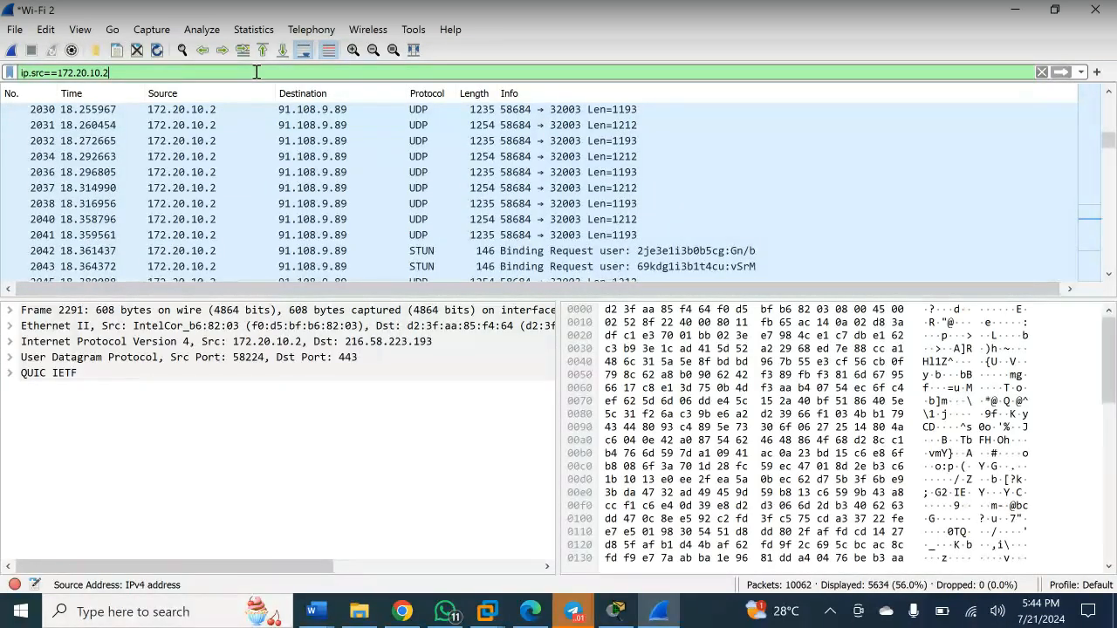
- Reapply the source filter and scroll to the youtube.com DNS query packets
key(Return)
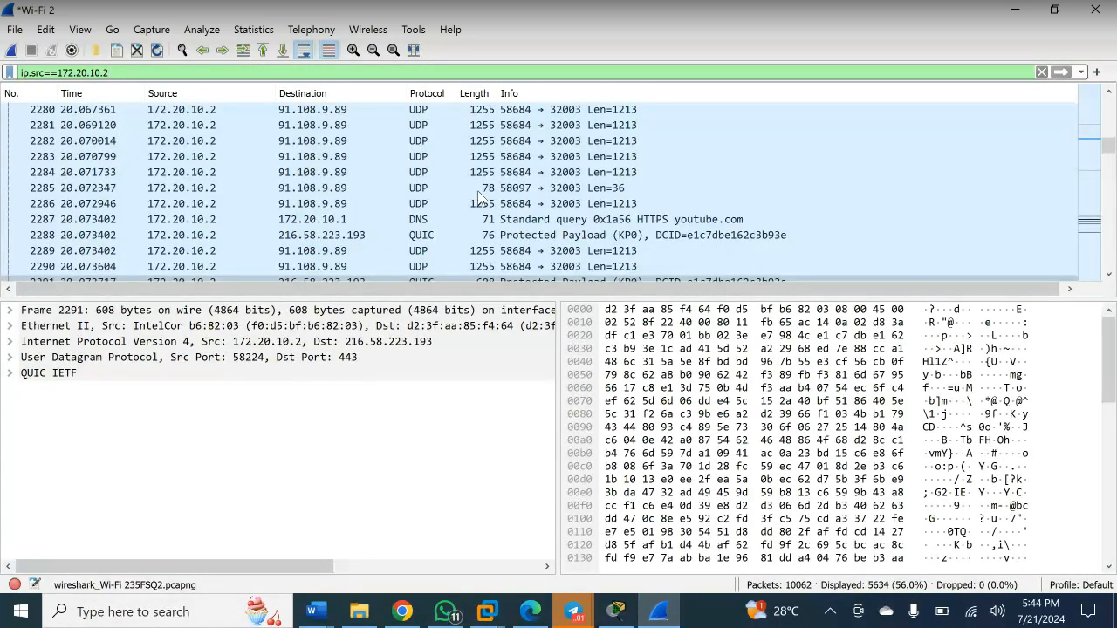
scroll(550, 209, down, 3)
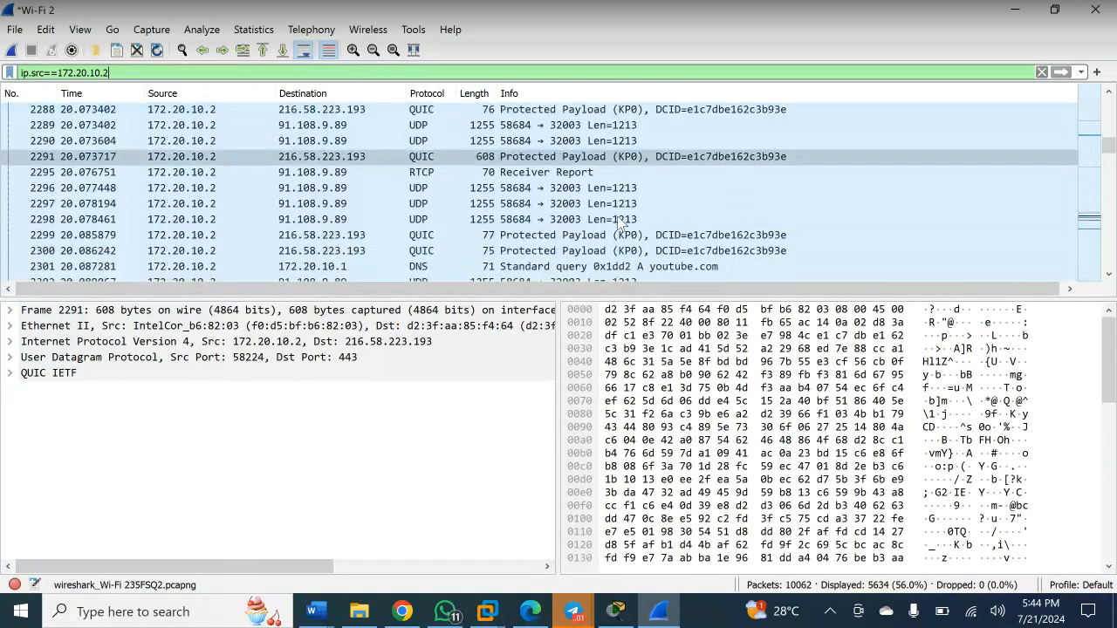
scroll(618, 222, down, 3)
scroll(677, 149, up, 1)
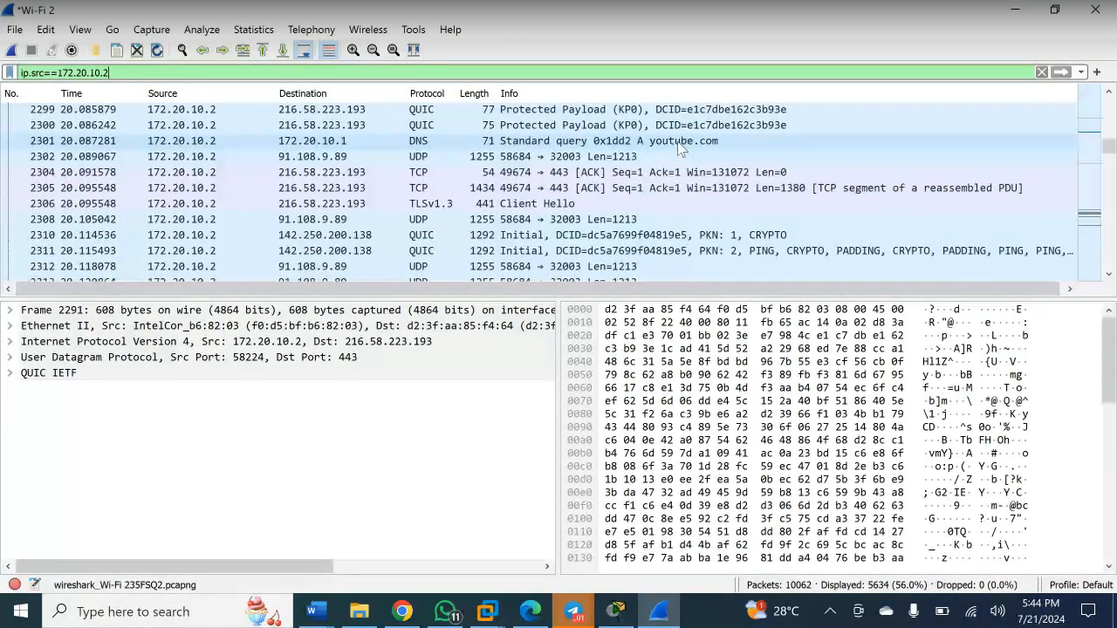
scroll(674, 192, down, 3)
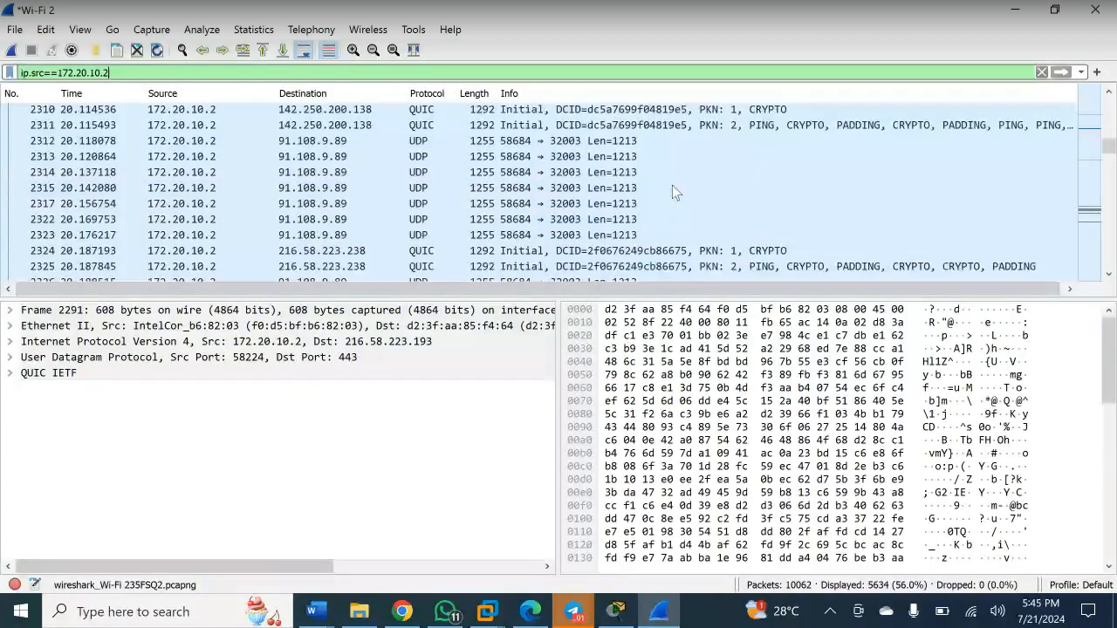
scroll(672, 187, up, 5)
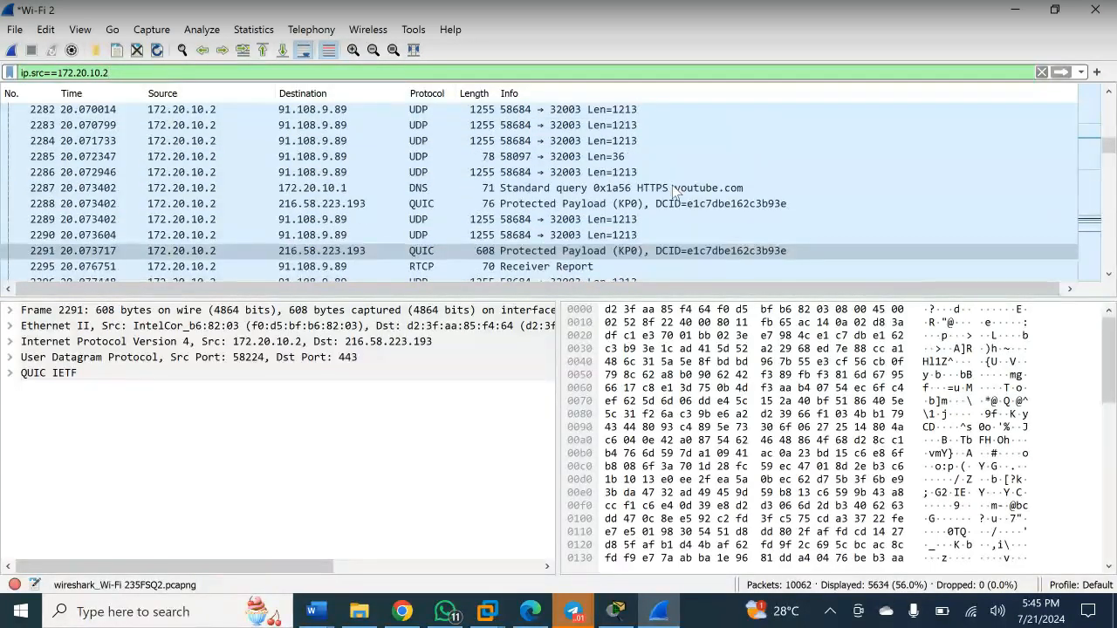
scroll(674, 192, down, 1)
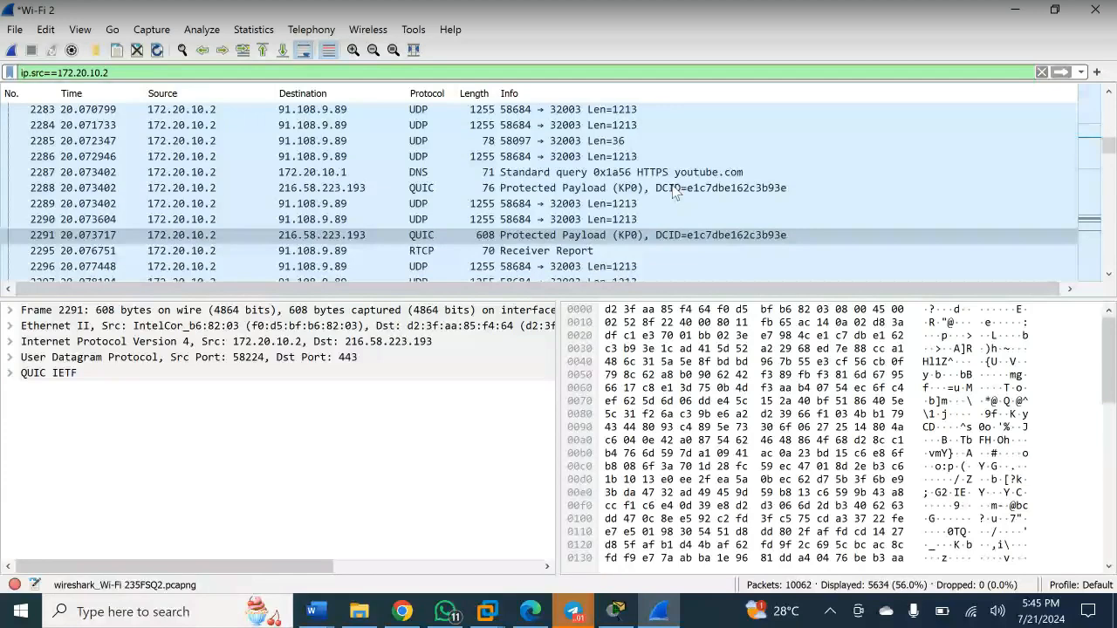
- Follow DNS query packet 2287 as a UDP stream, keeping ASCII display, leaving udp.stream eq 32 applied
click(643, 173)
right_click(641, 173)
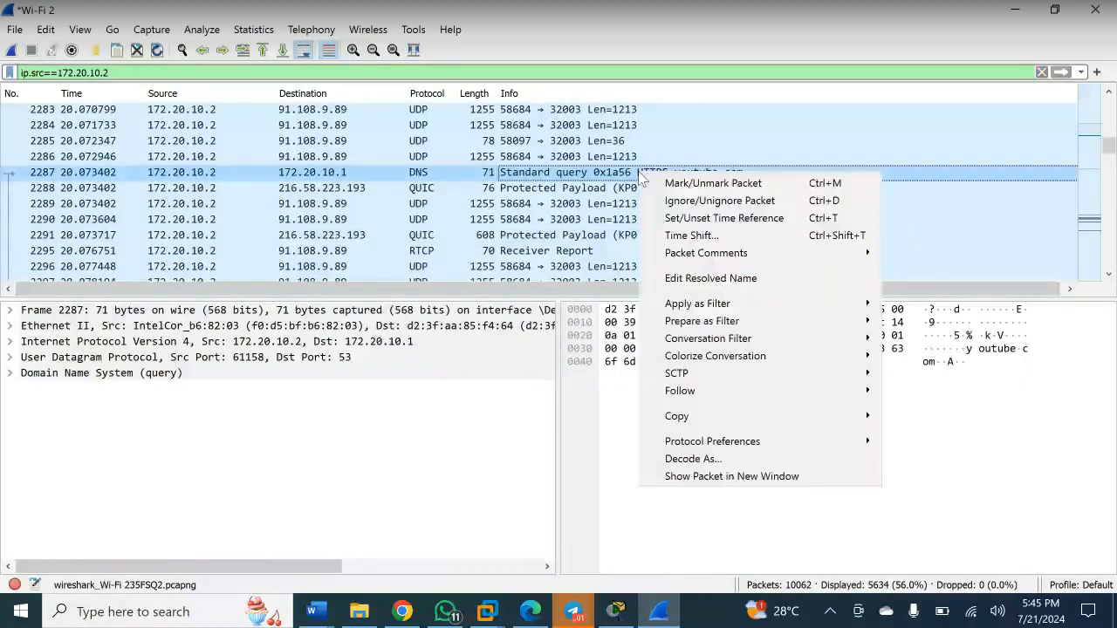
mouse_move(718, 393)
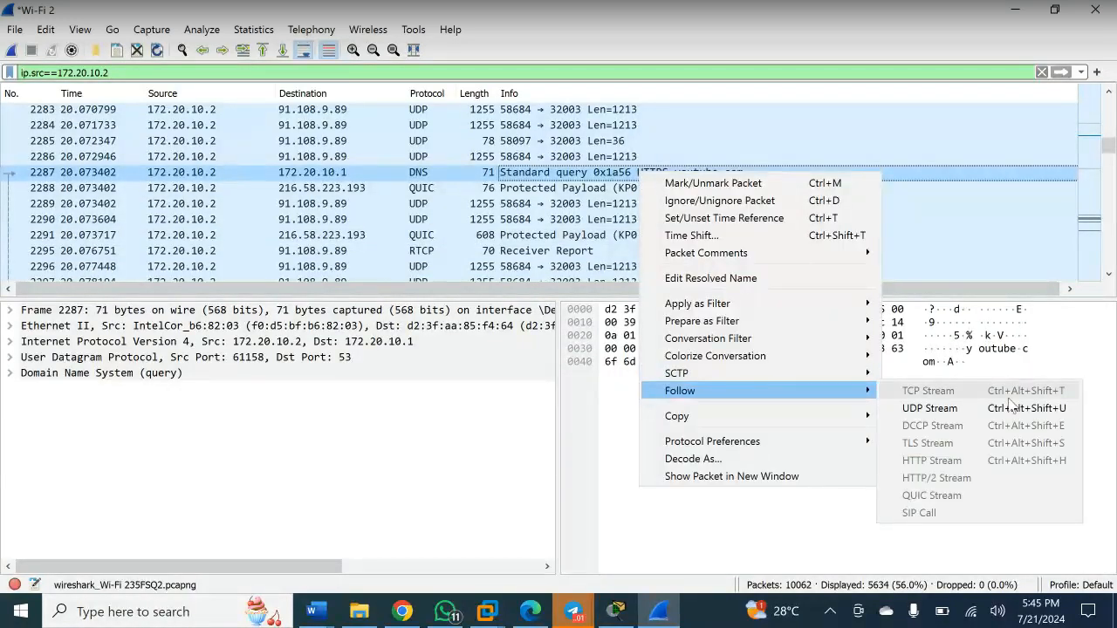
click(950, 414)
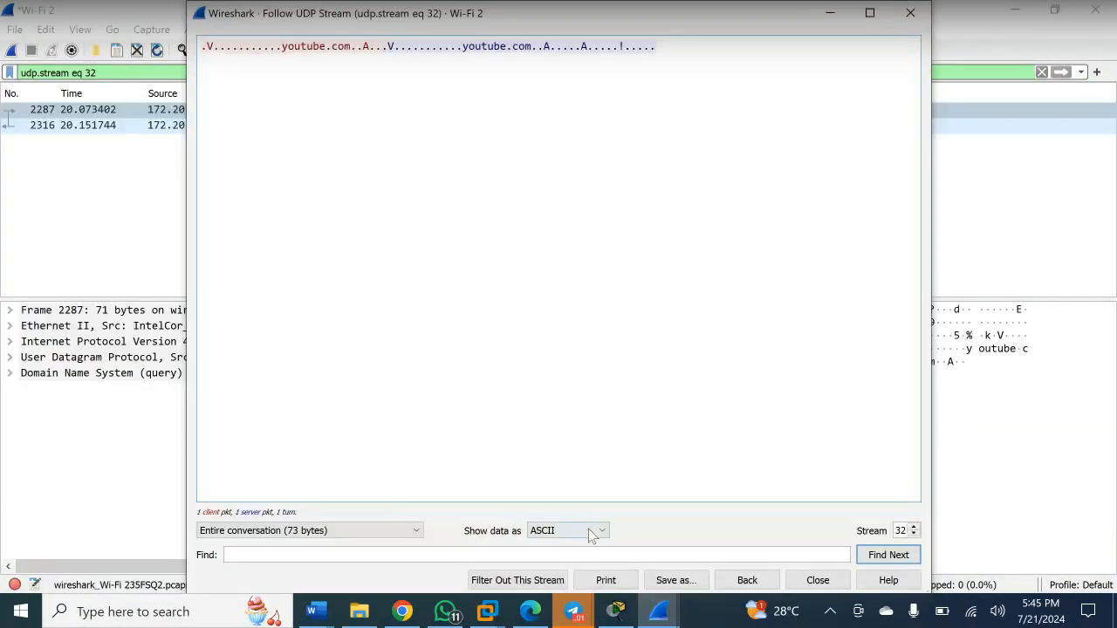
click(590, 531)
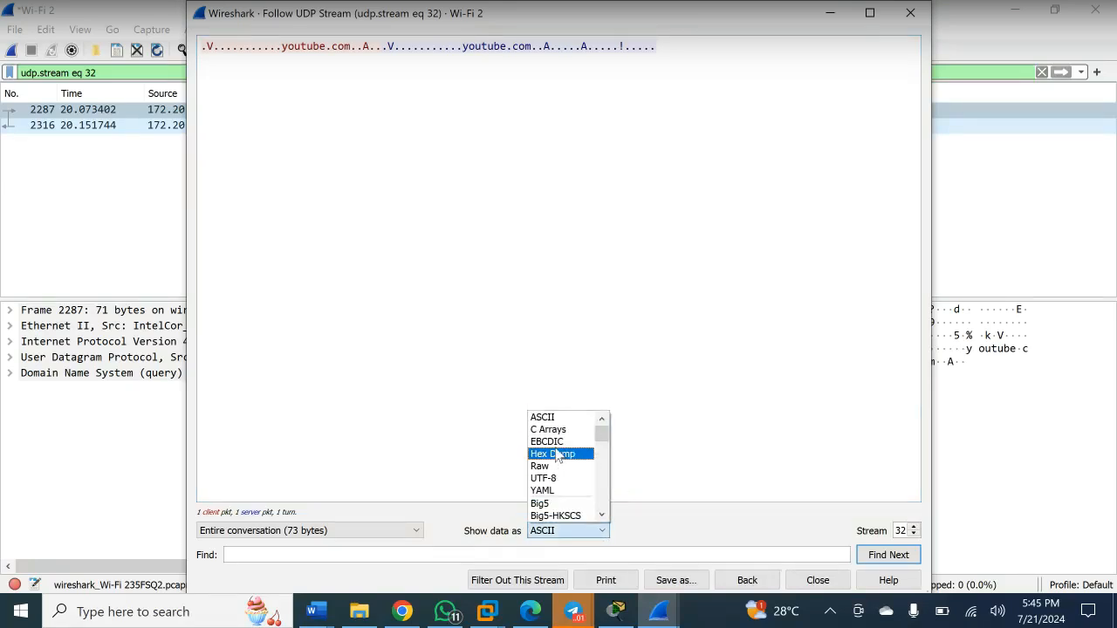
click(693, 269)
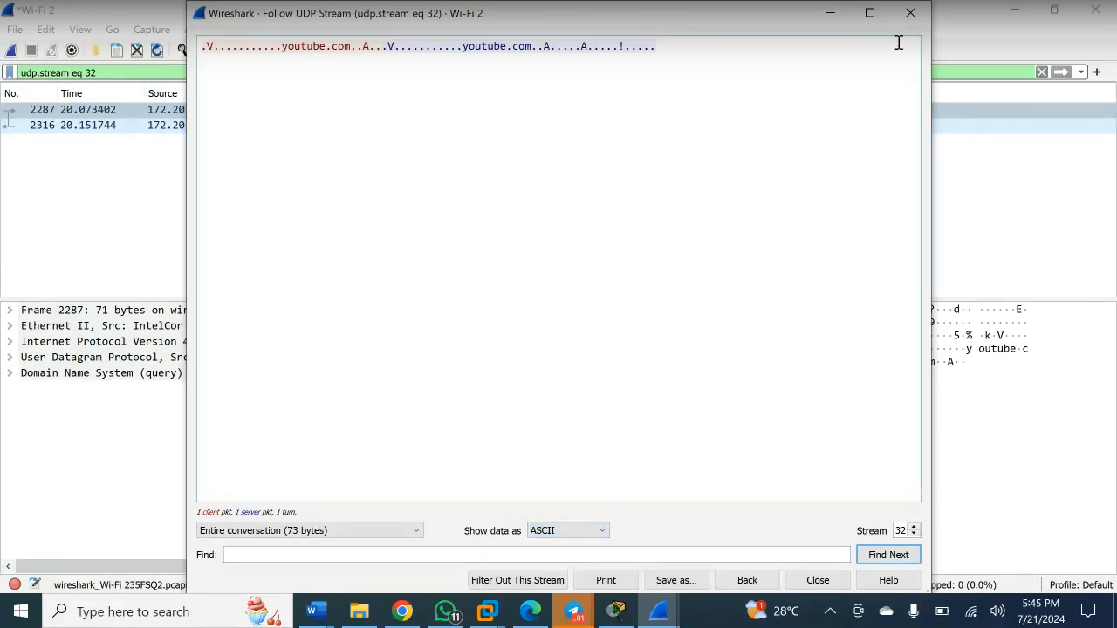
click(908, 16)
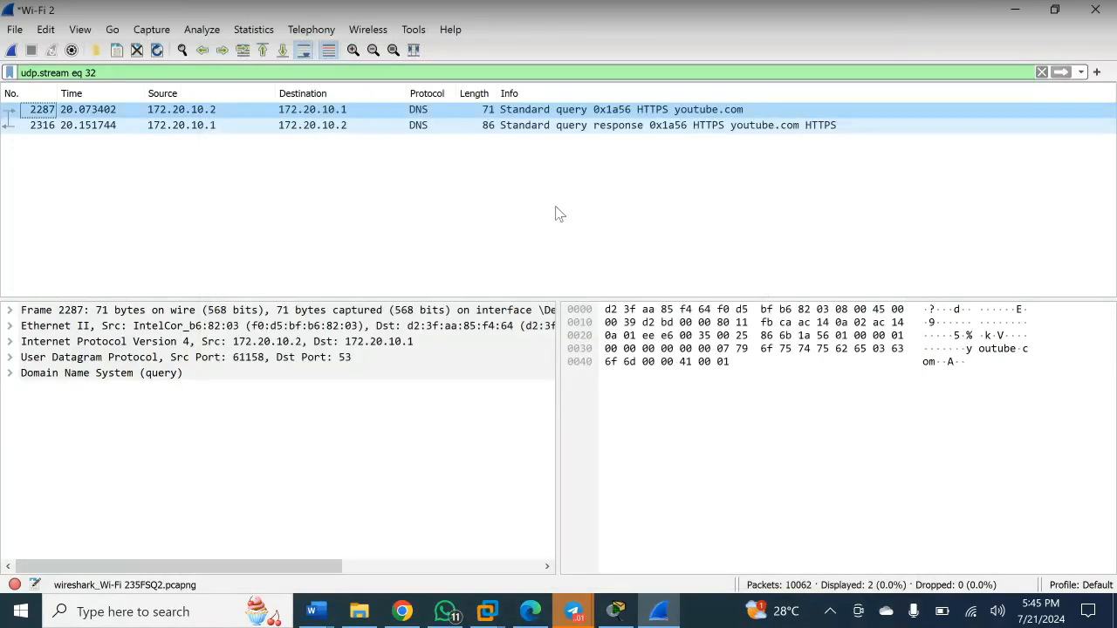
- Select and delete the udp.stream eq 32 text in the display filter bar
click(177, 74)
key(ctrl+a)
key(BackSpace)
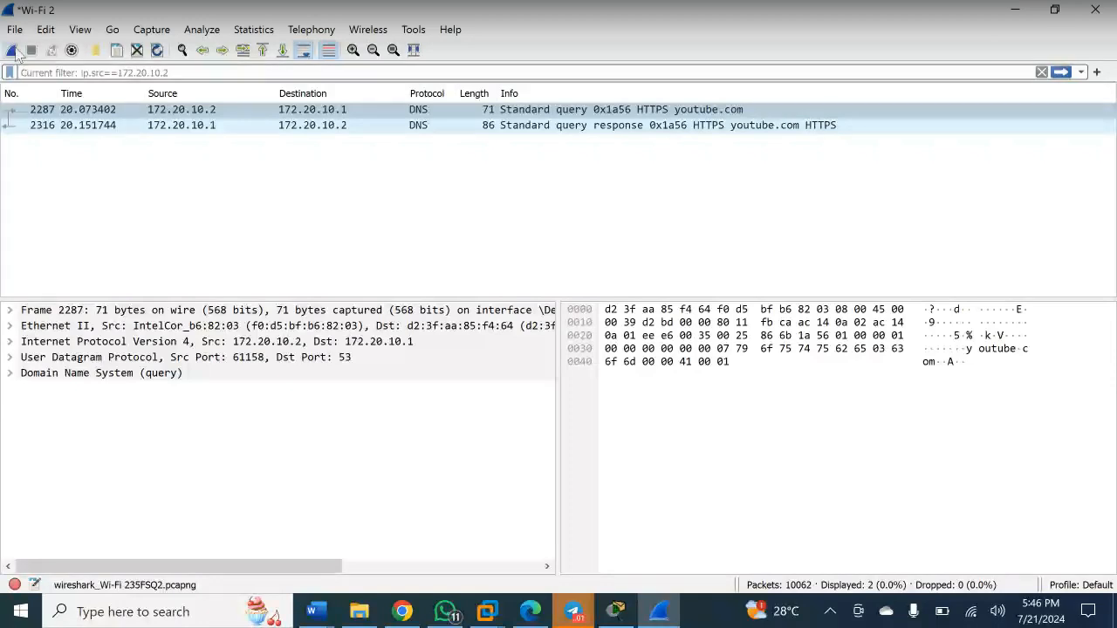
- Start a new Wi-Fi 2 capture without saving old packets, then switch to YouTube in Chrome
click(13, 51)
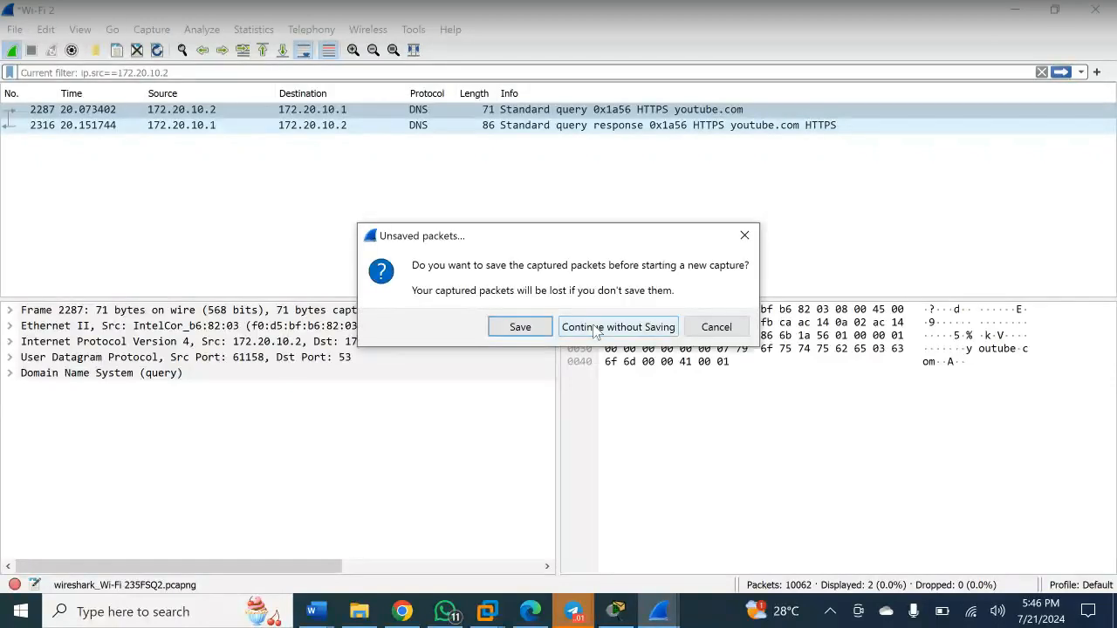
click(596, 328)
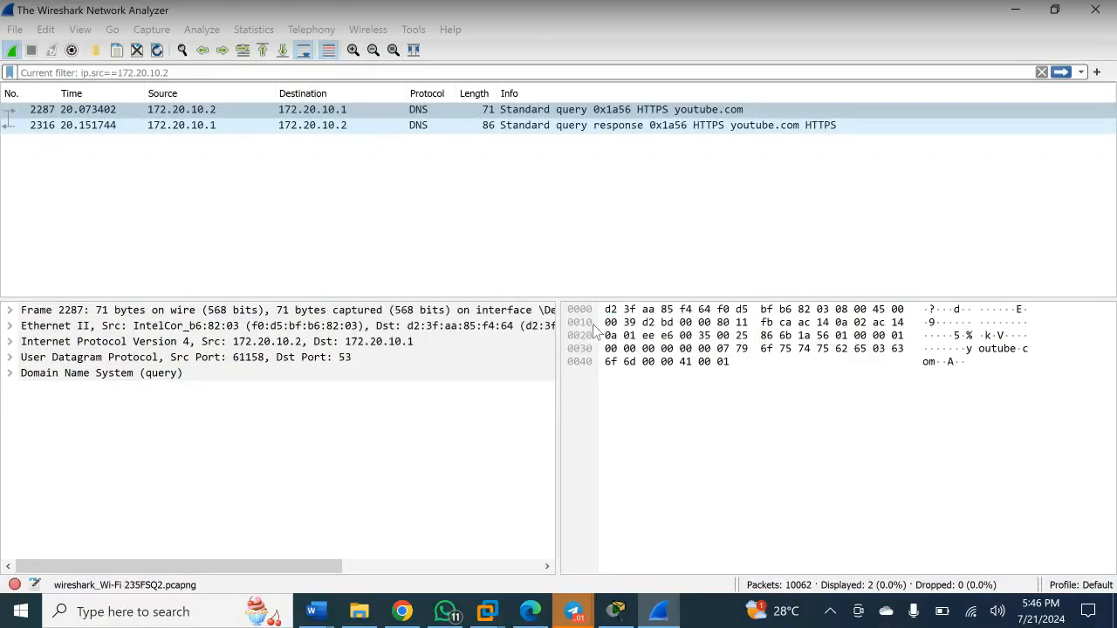
mouse_move(403, 611)
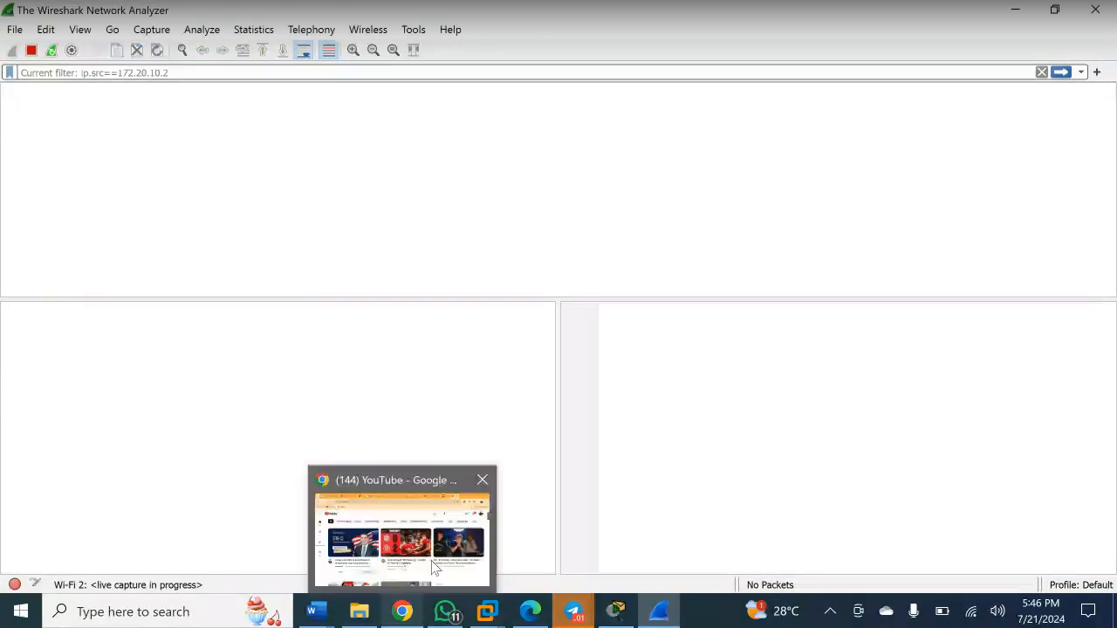
click(434, 567)
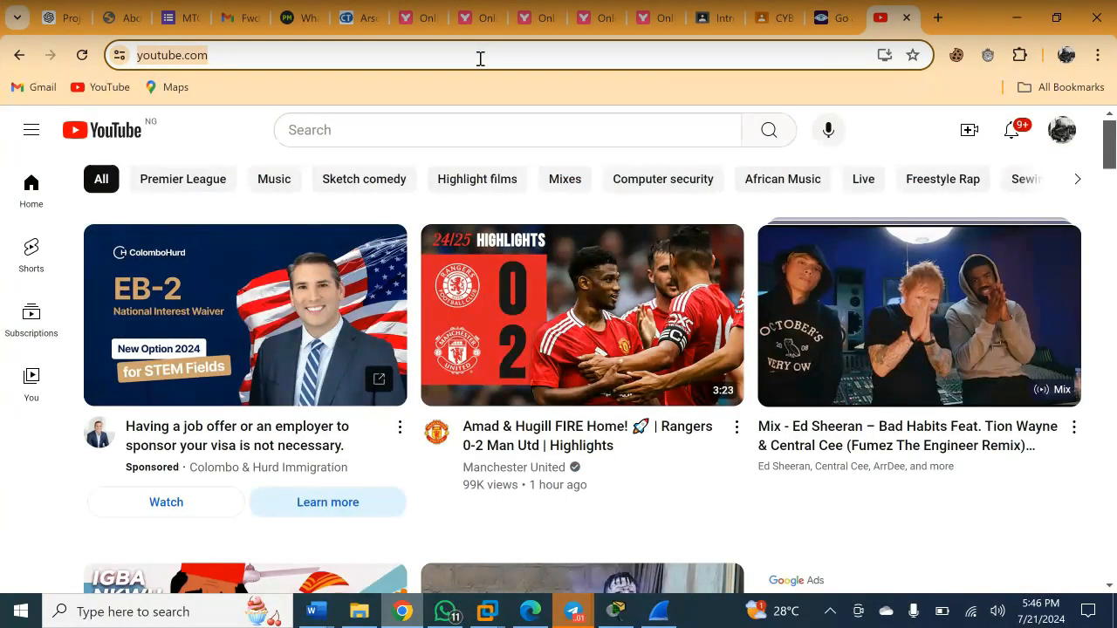
- Navigate Chrome to testphp.vulnweb.com/login.php by accepting the address-bar suggestion for 'test'
click(480, 59)
text(test)
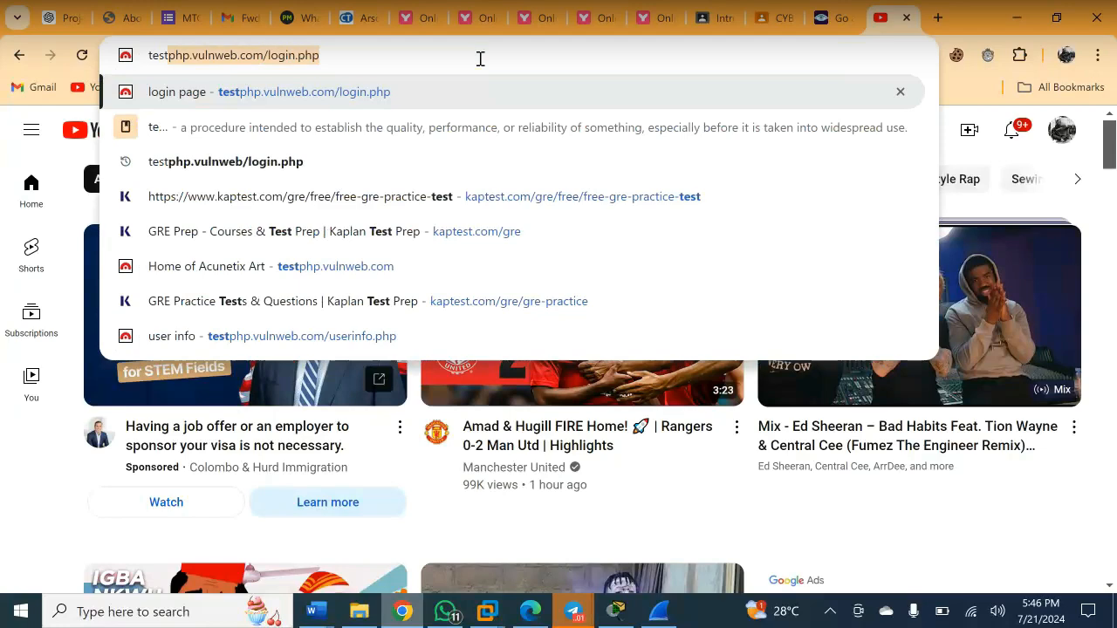
key(Right)
key(Return)
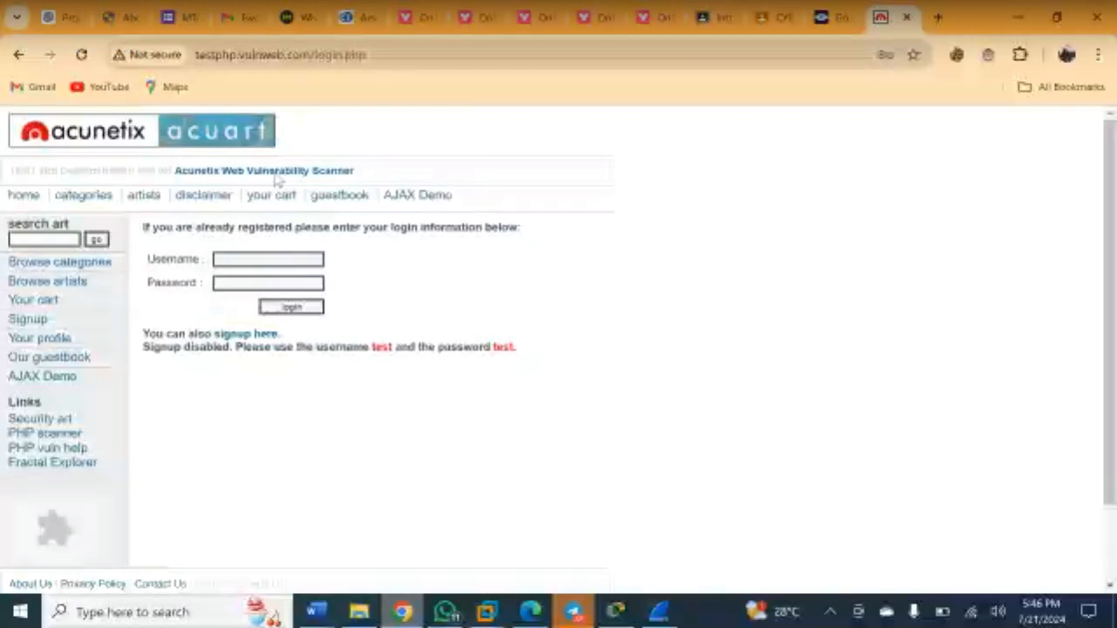
- Log in with the demo username and password, then dismiss Chrome's password-change warning
click(261, 258)
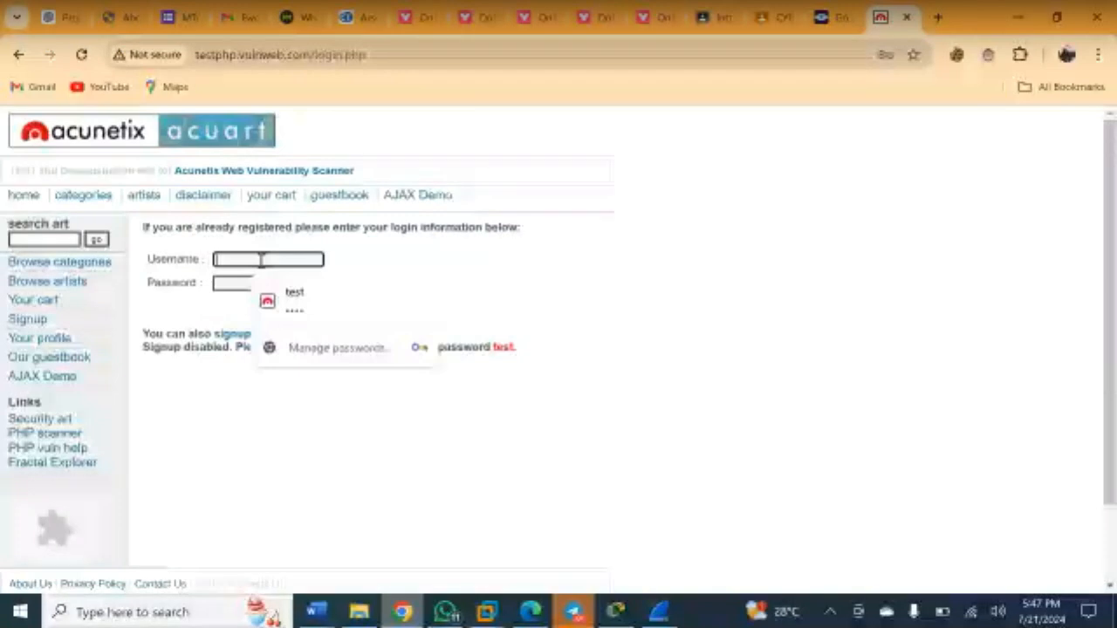
text(test)
click(224, 281)
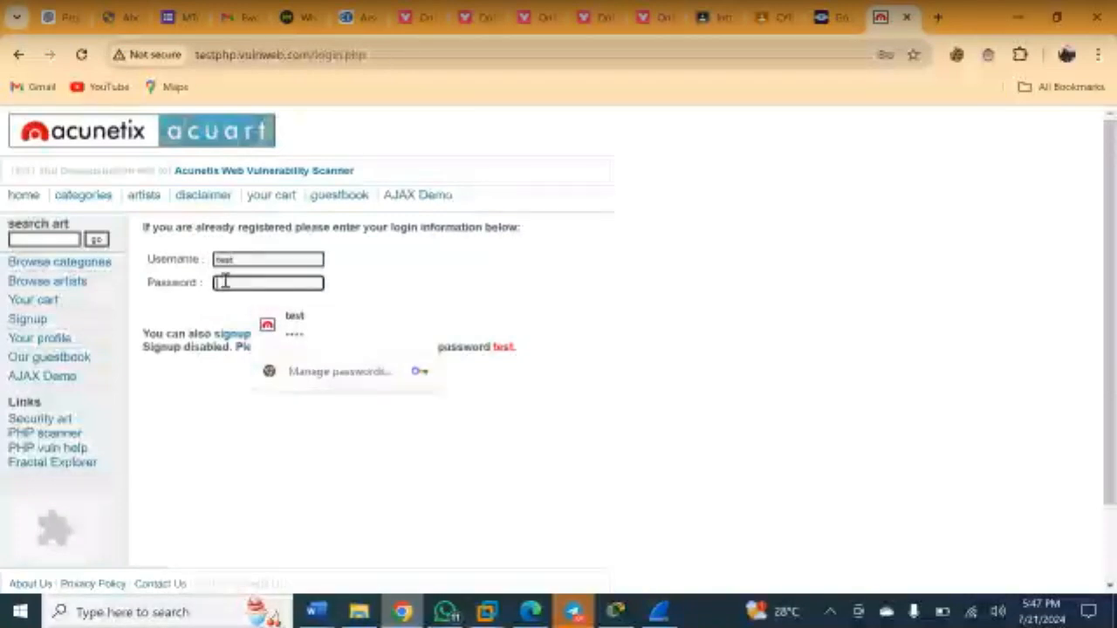
text(test)
click(290, 307)
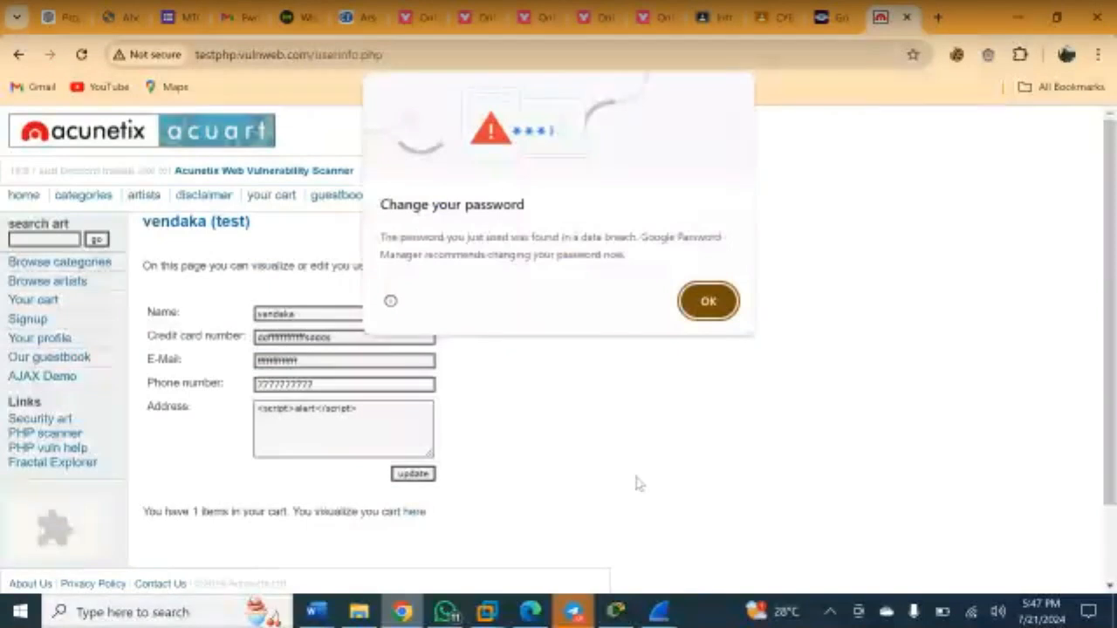
click(705, 301)
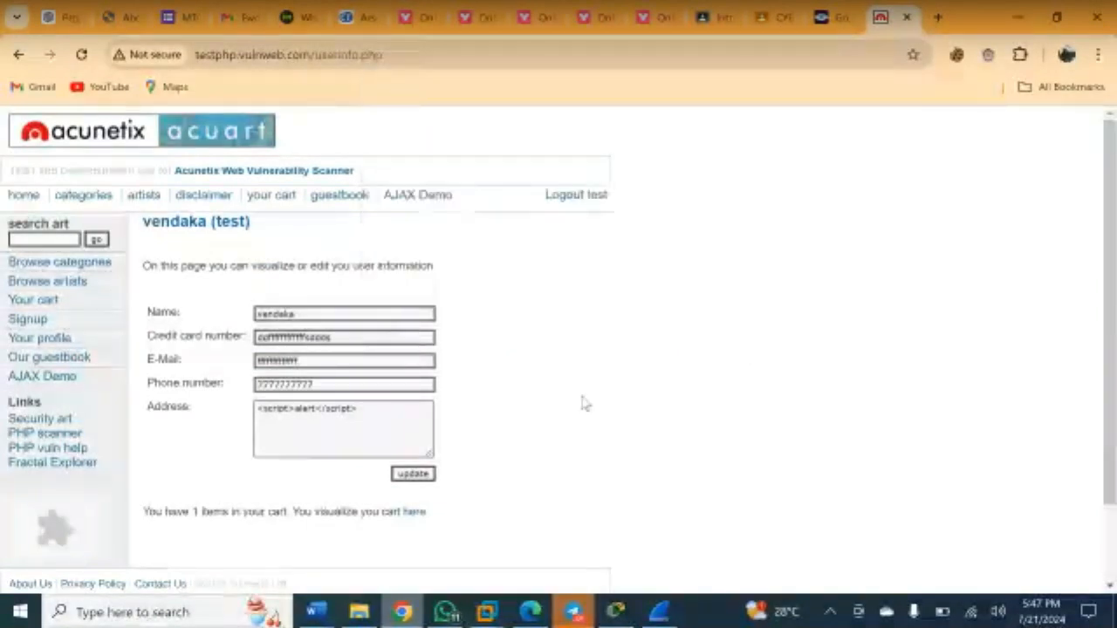
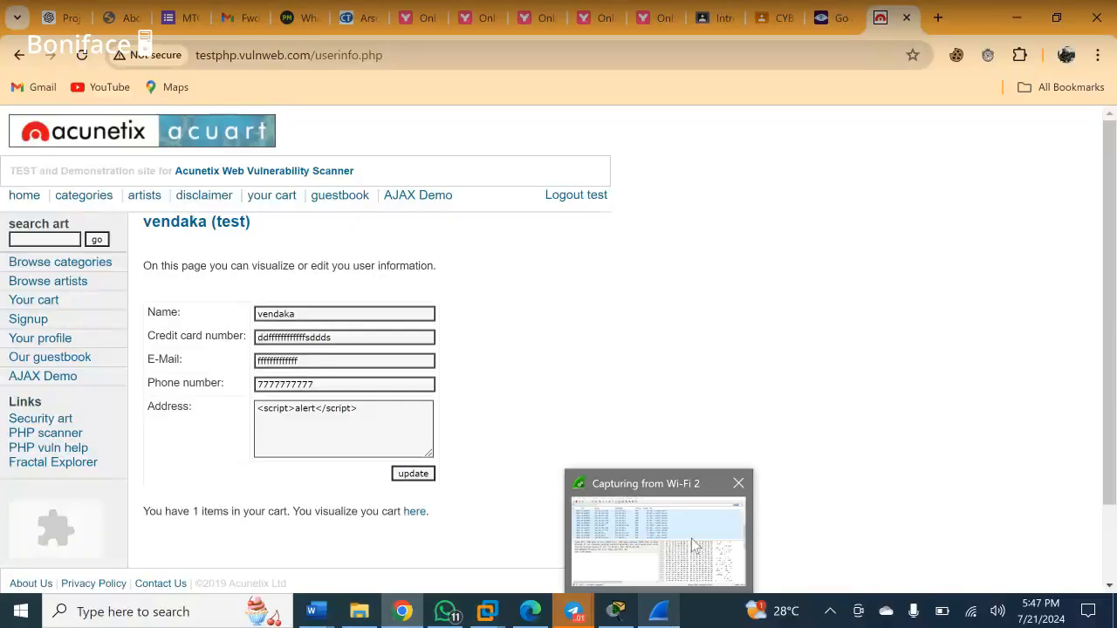
- Switch to the Wireshark window capturing from Wi-Fi 2 via its taskbar preview
click(694, 546)
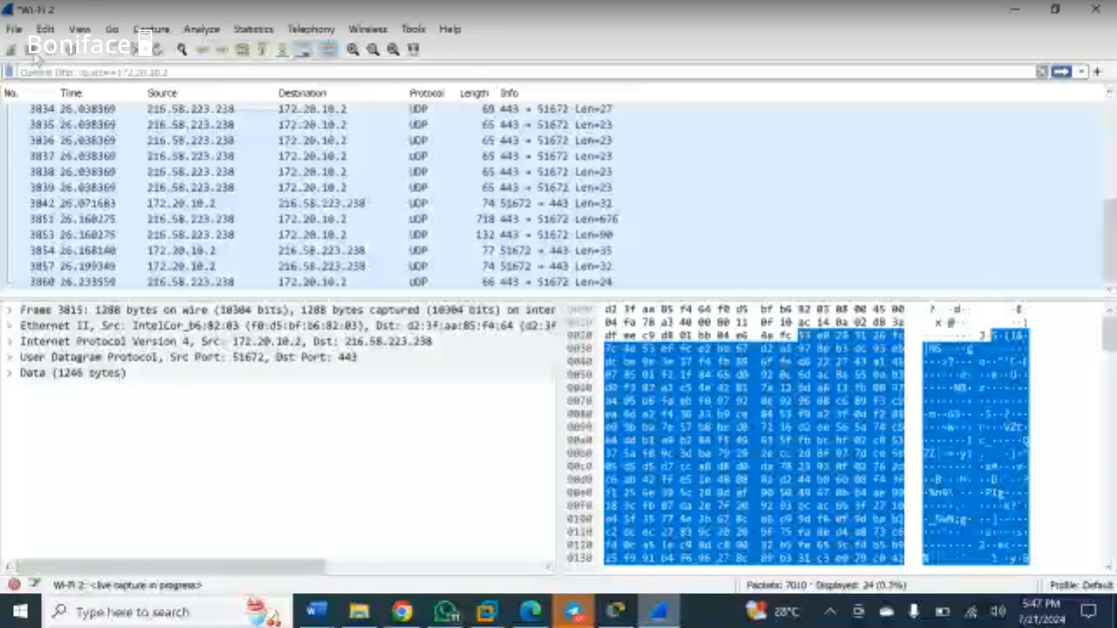
- Stop the Wi-Fi 2 capture at 7069 packets, then open the Cybersecurity Cohort 2 Telegram chat
click(32, 51)
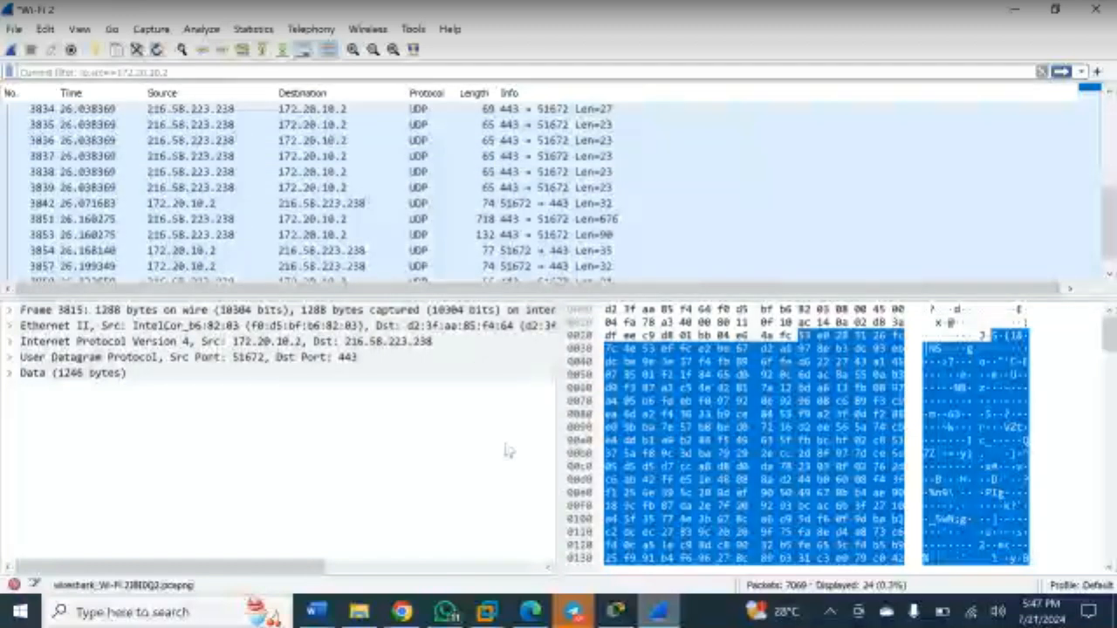
mouse_move(571, 612)
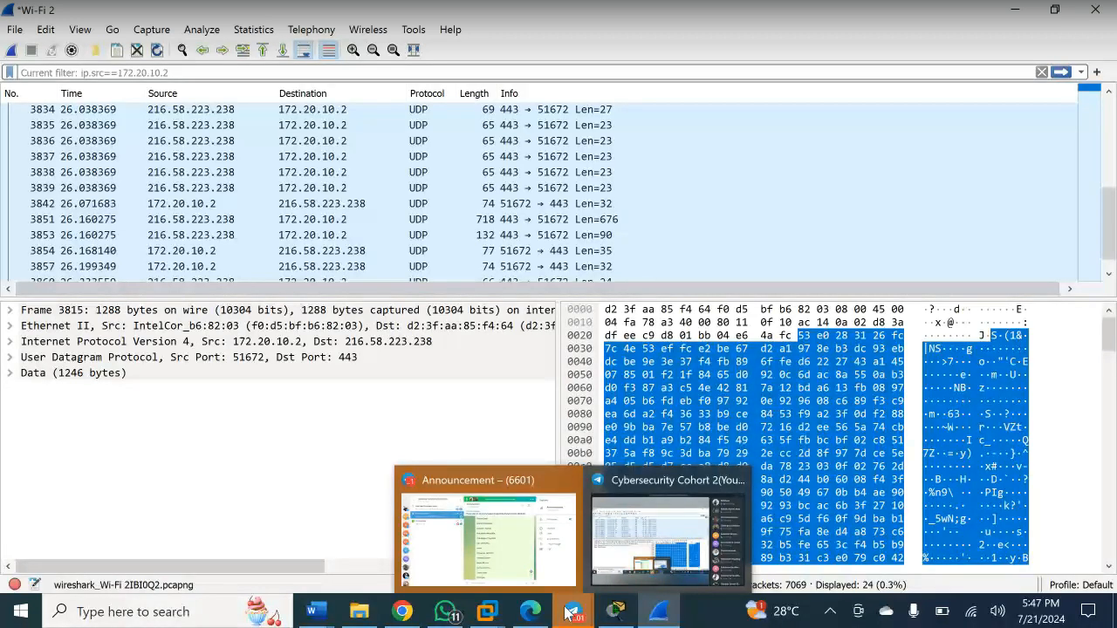
click(668, 532)
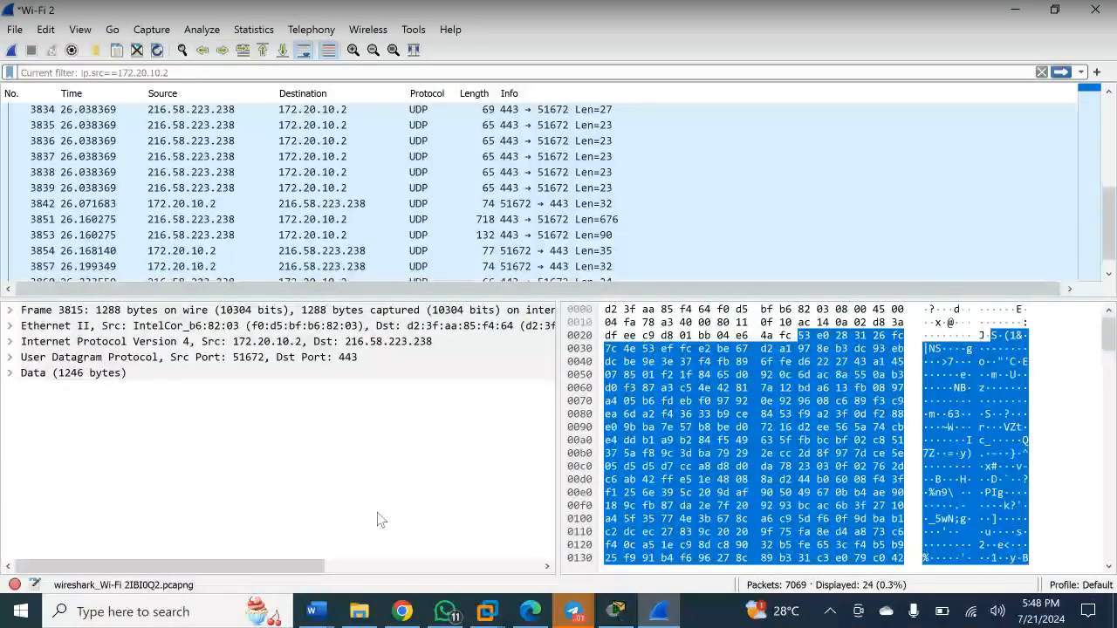
- Bring the Cybersecurity Cohort 2 group chat forward, then start typing 'www' in a new Chrome tab
click(401, 612)
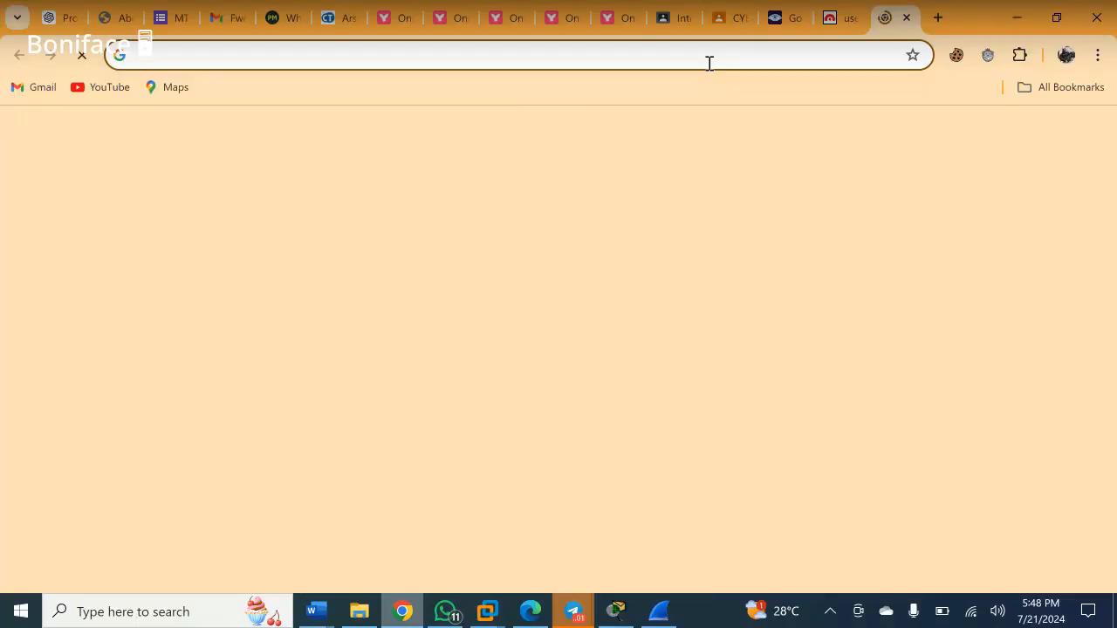
text(www)
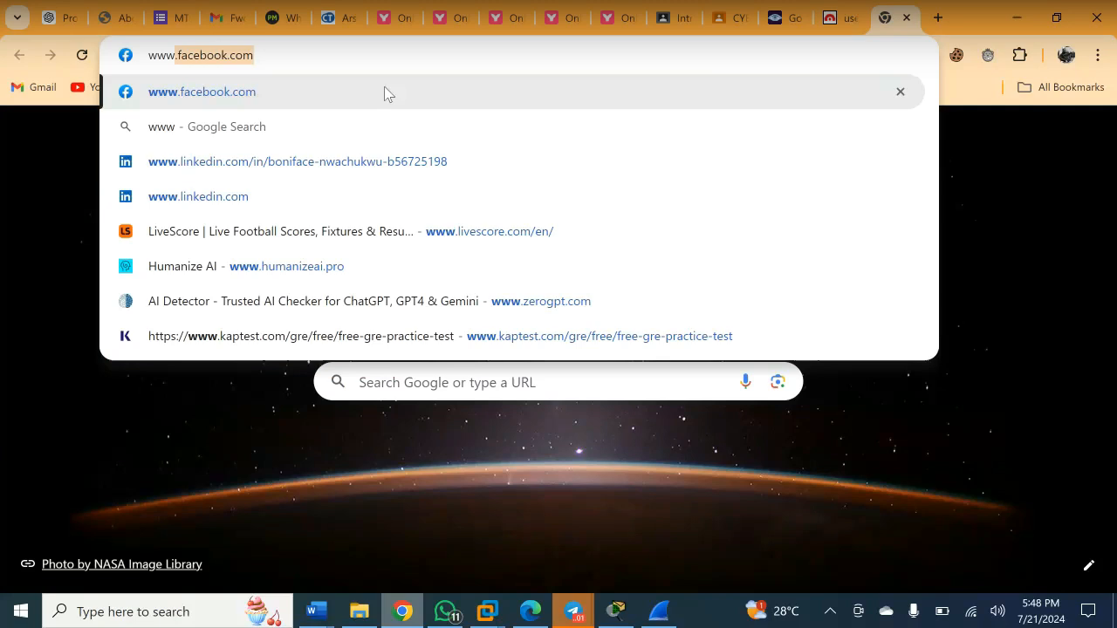
- Load zerogpt.com, view its secure-connection site info, then return to the testphp.vulnweb.com tab
click(262, 301)
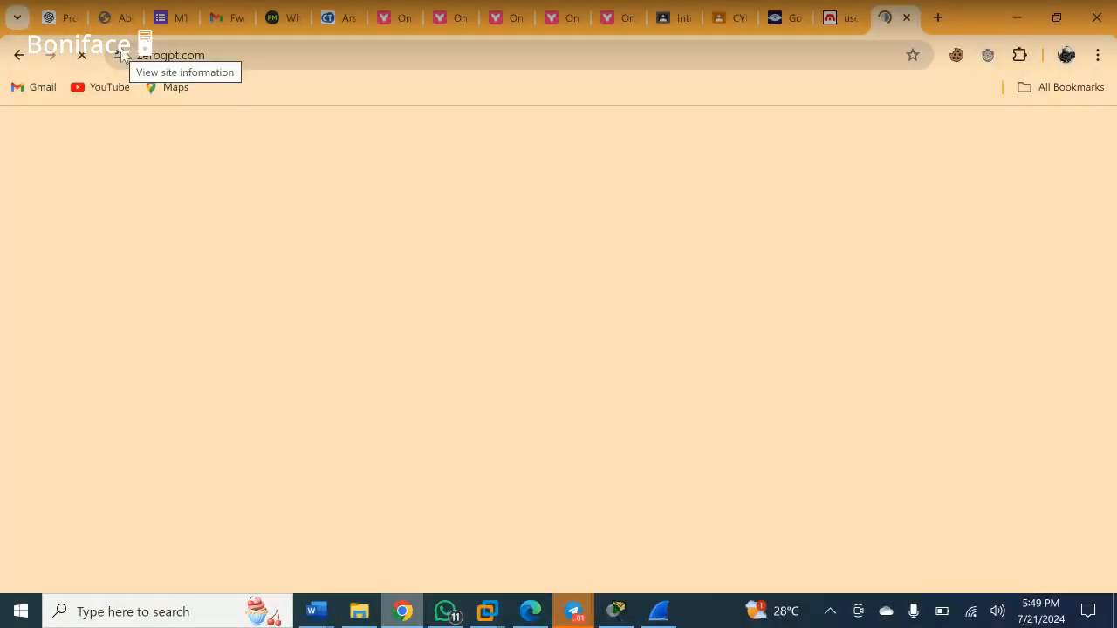
click(120, 55)
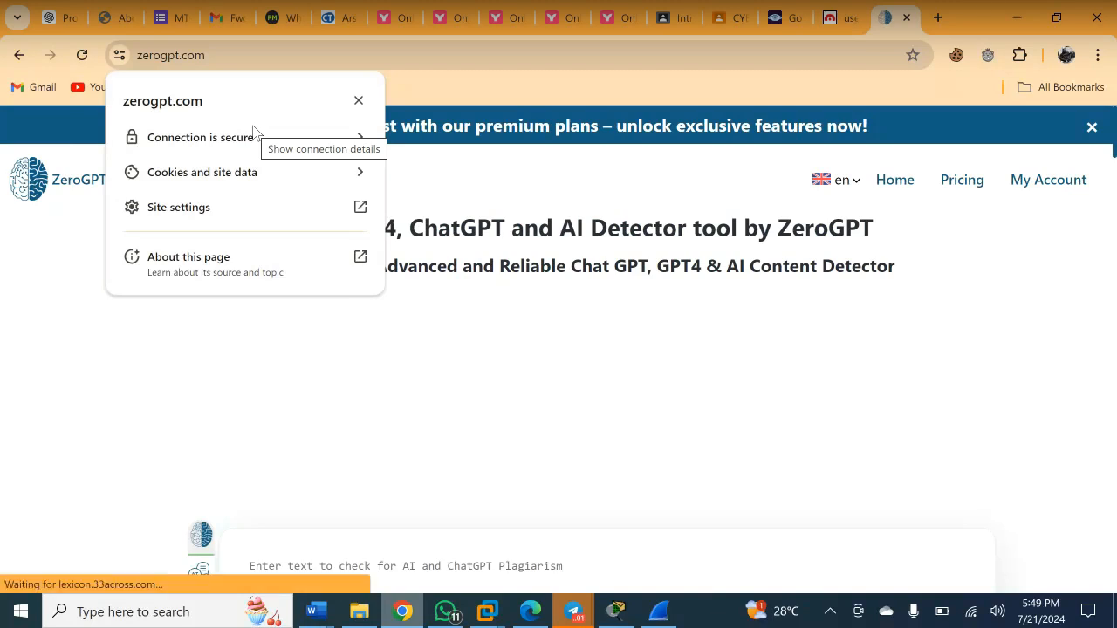
click(838, 18)
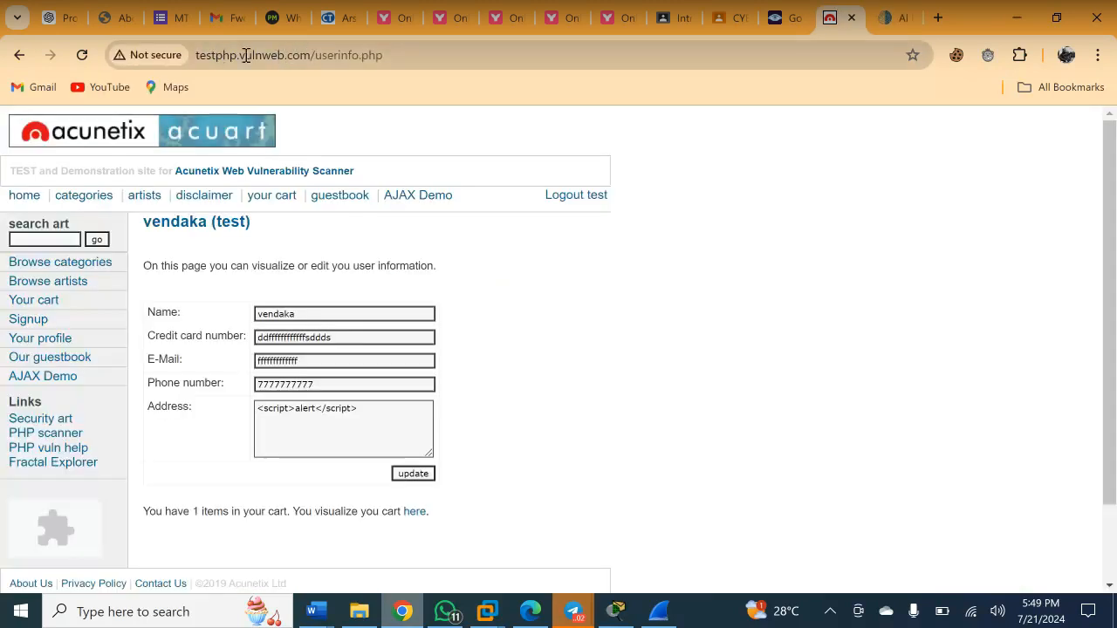
click(139, 56)
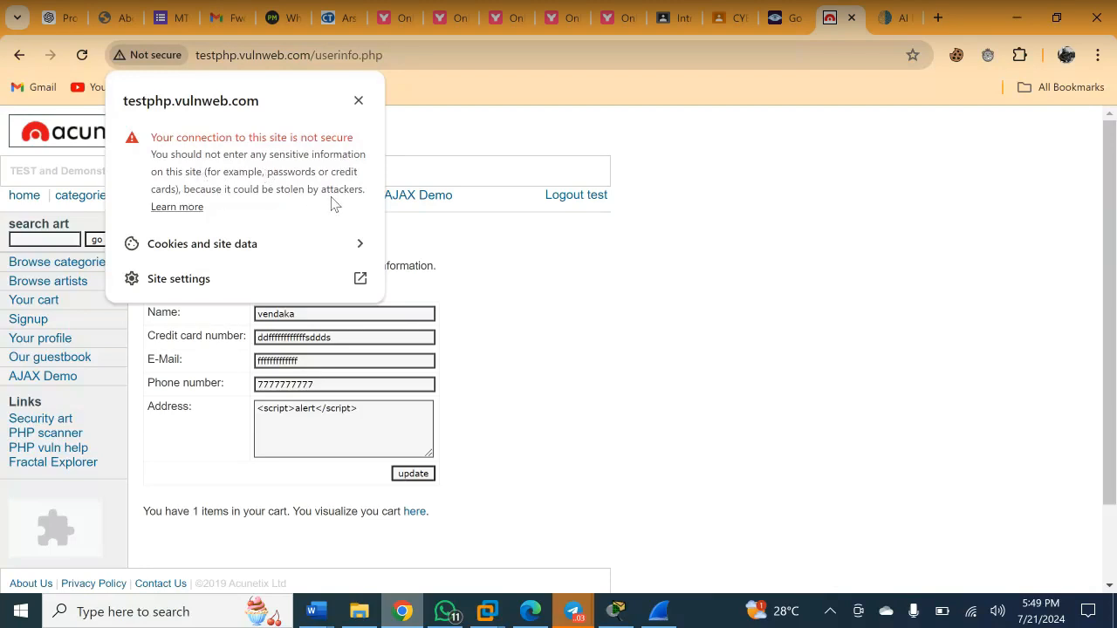
click(663, 144)
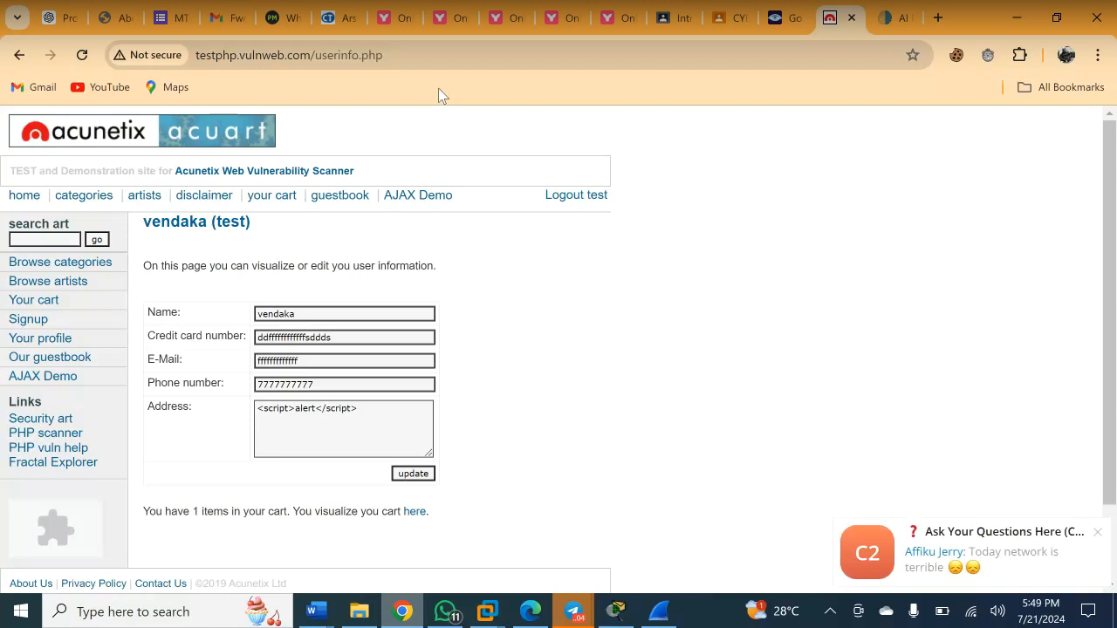
click(1096, 534)
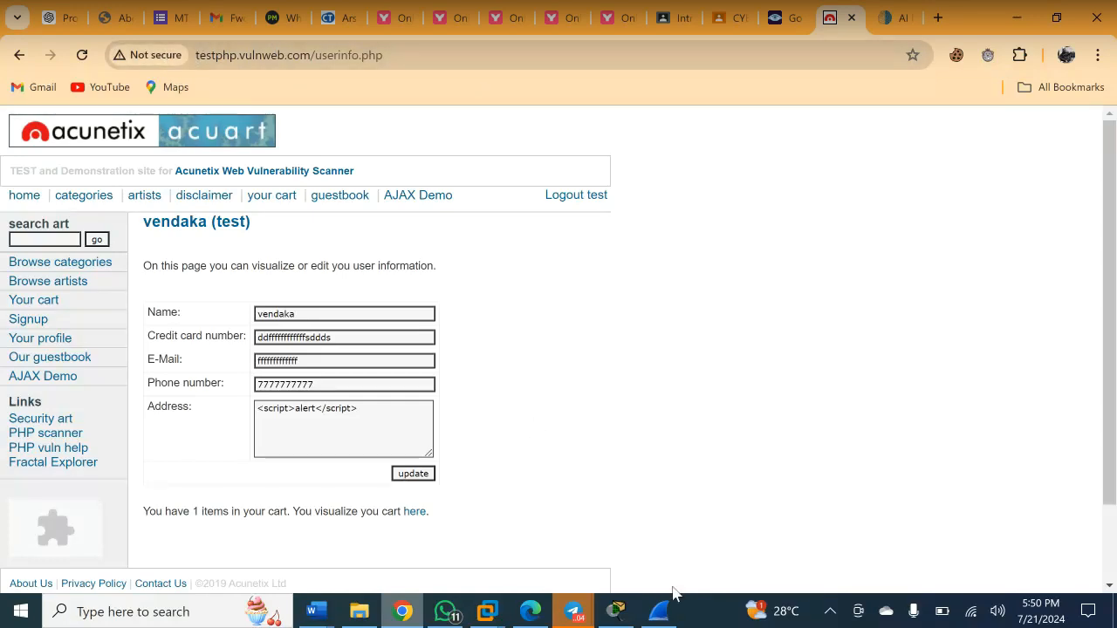
- Switch from Chrome to the Wireshark Wi-Fi 2 capture window from the taskbar
mouse_move(661, 614)
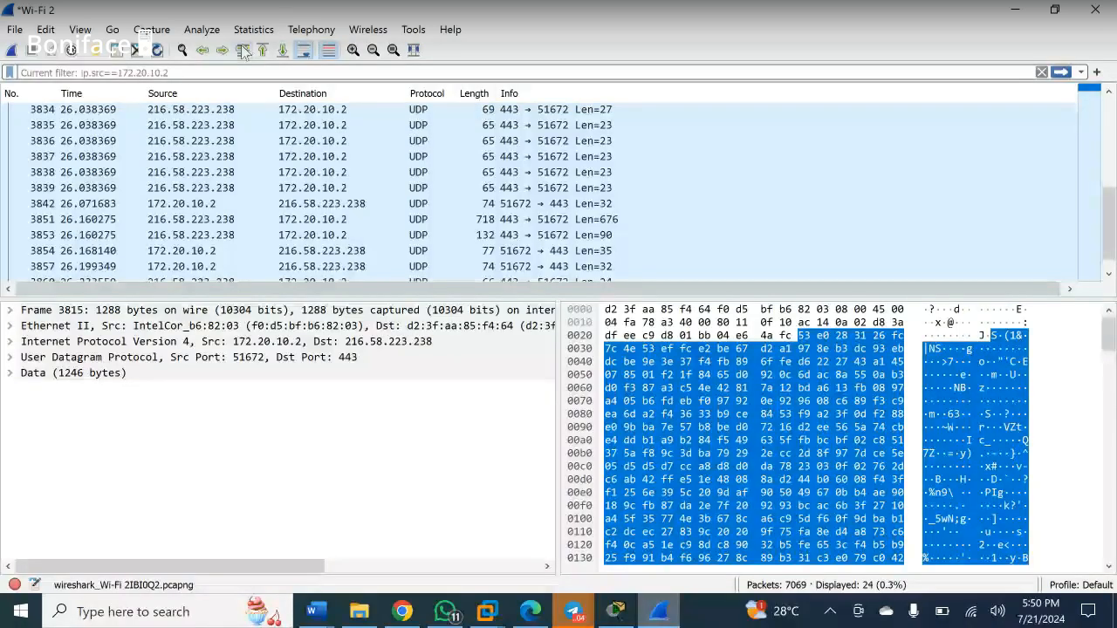
- Apply the display filter 'http', narrowing the capture to 10 of 7069 packets
click(220, 73)
text(http)
key(Return)
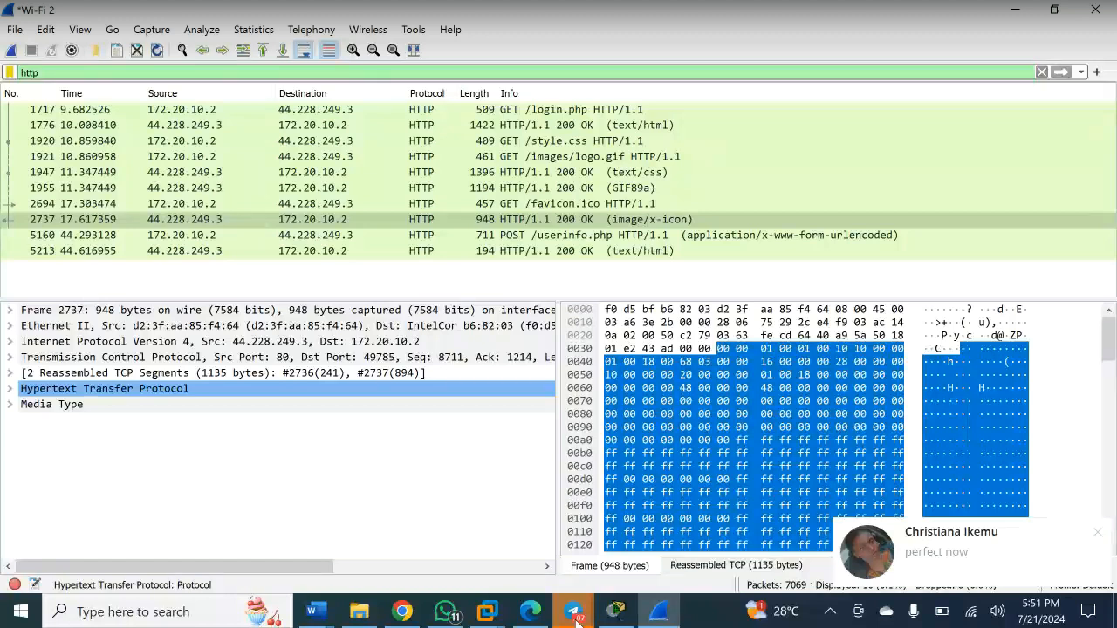
- Dismiss the chat notification, mute the speakers, and select the POST /userinfo.php packet
click(1099, 534)
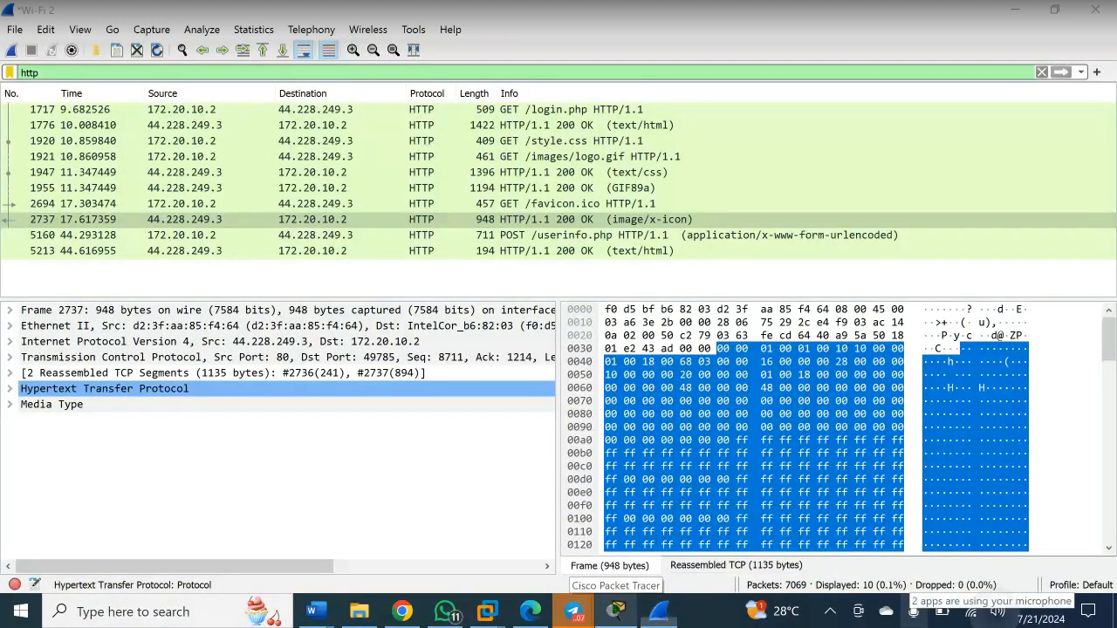
click(997, 611)
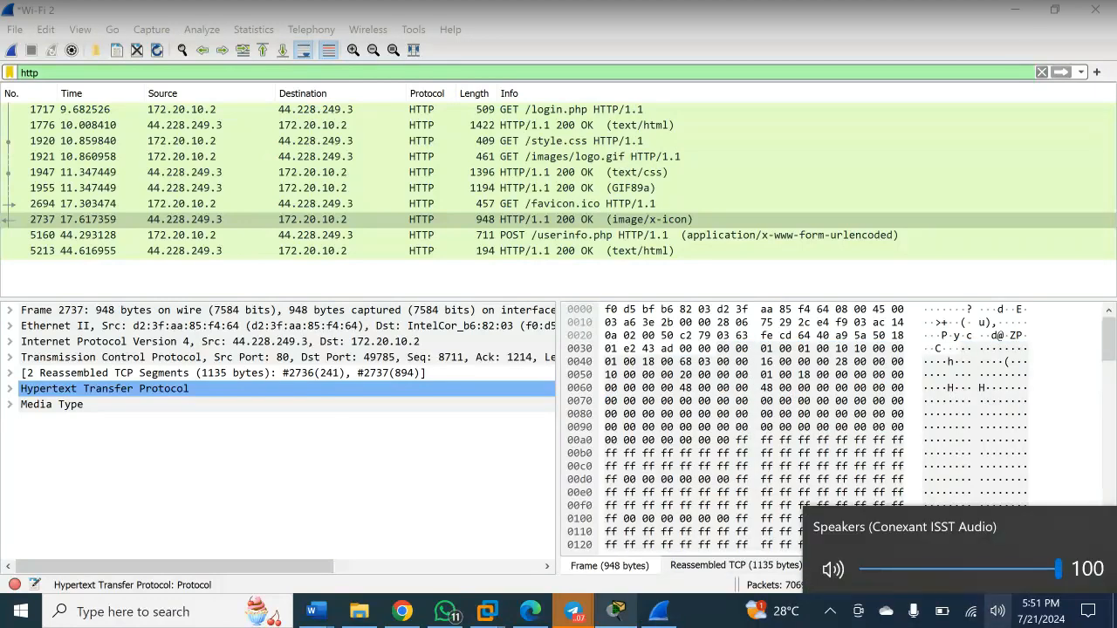
click(833, 570)
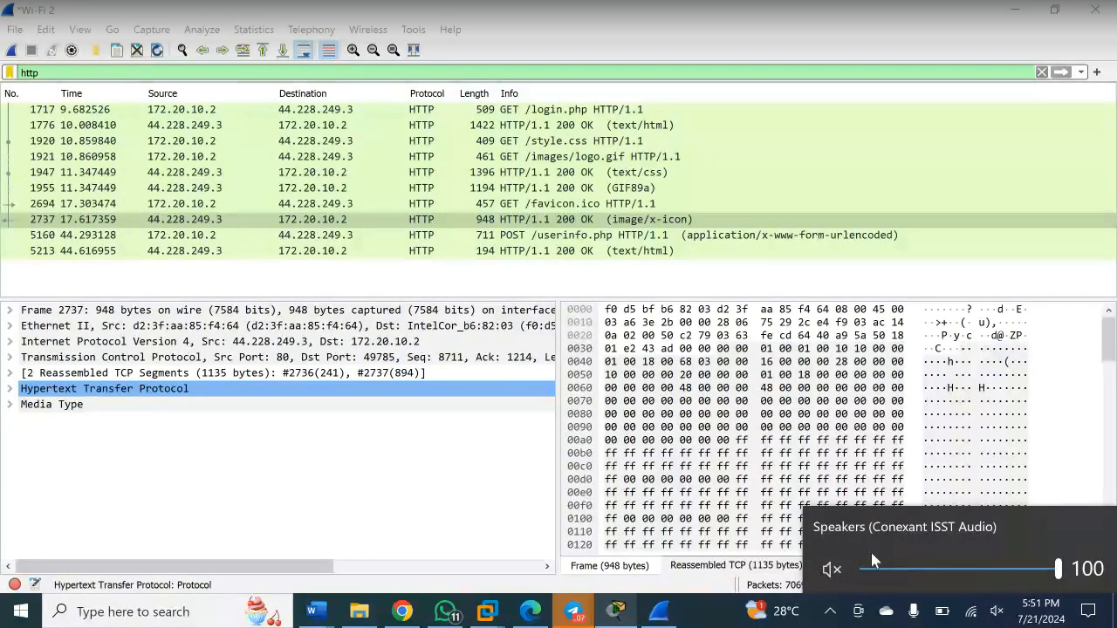
click(541, 235)
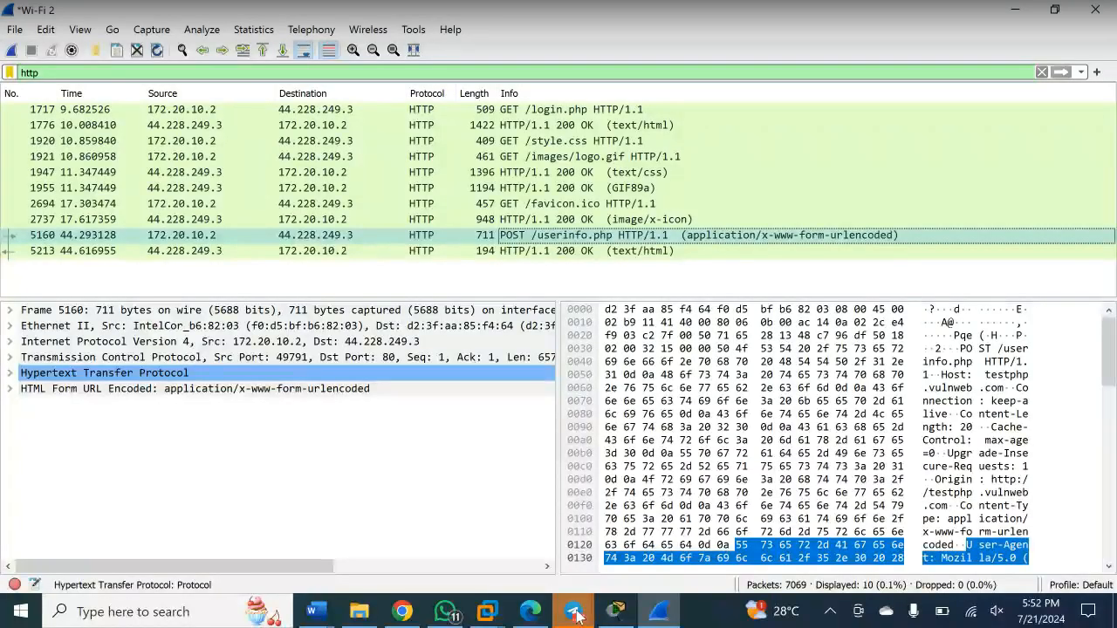
- Bring the Cybersecurity Cohort 2 Telegram call window to the front
click(576, 616)
click(576, 617)
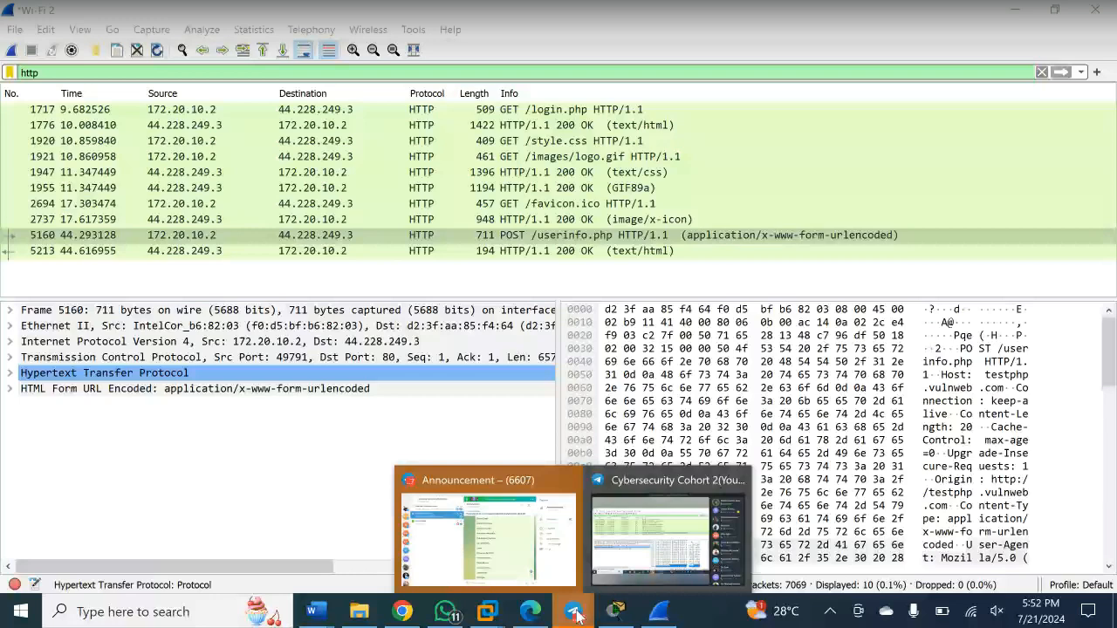
click(665, 536)
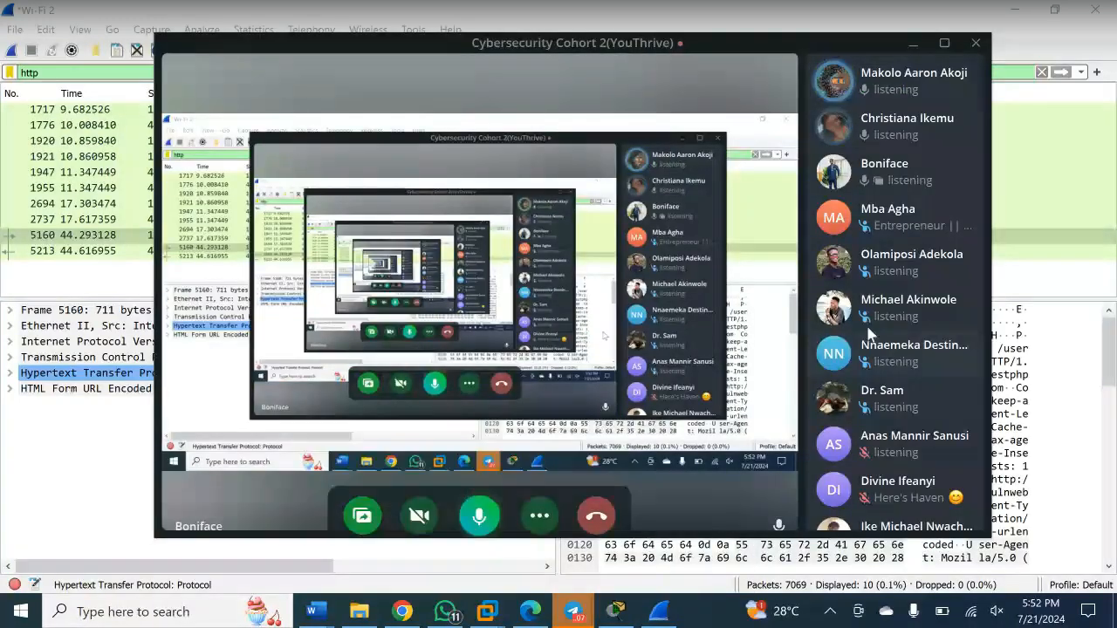
- Grant a participant in the Cybersecurity Cohort 2 call permission to speak
click(892, 218)
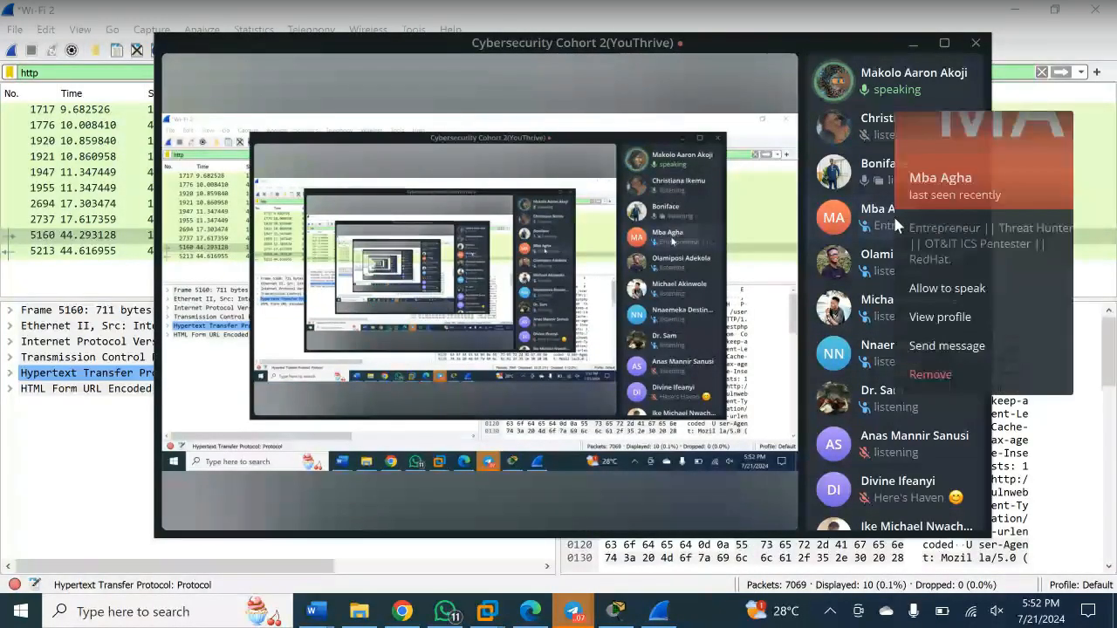
click(951, 289)
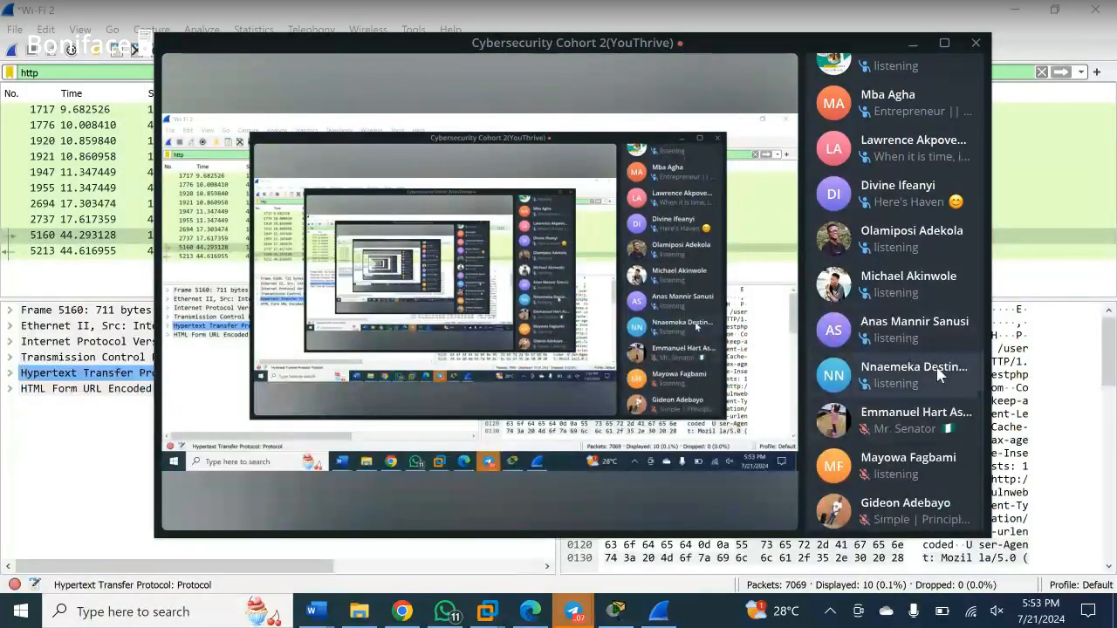
- Scroll up the call's participant list, then put the call away to reveal Wireshark
mouse_move(785, 260)
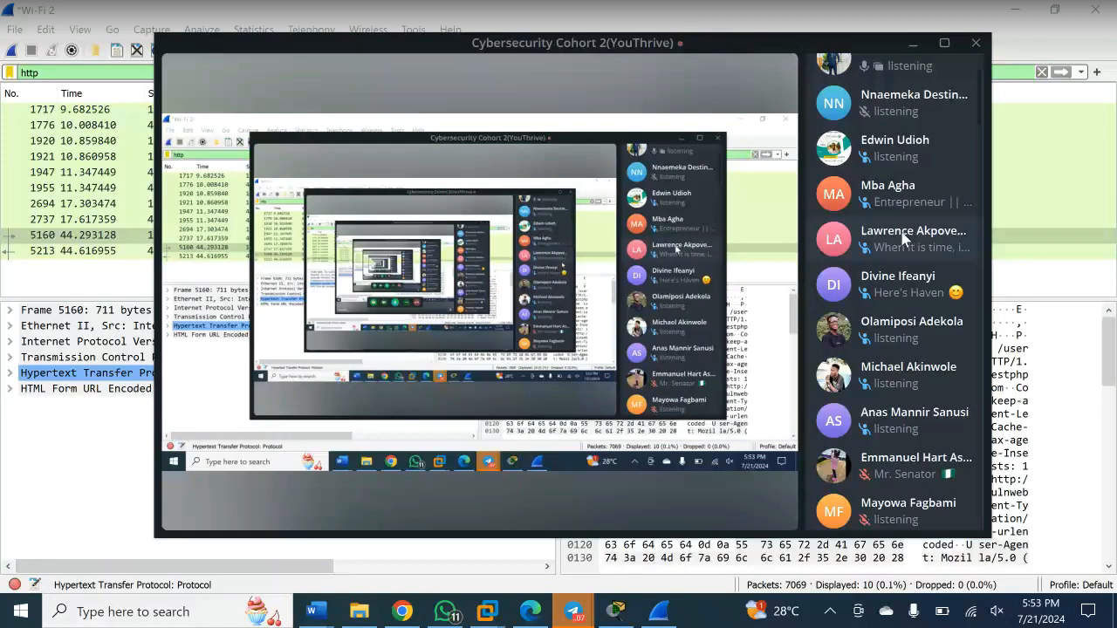
scroll(904, 240, up, 3)
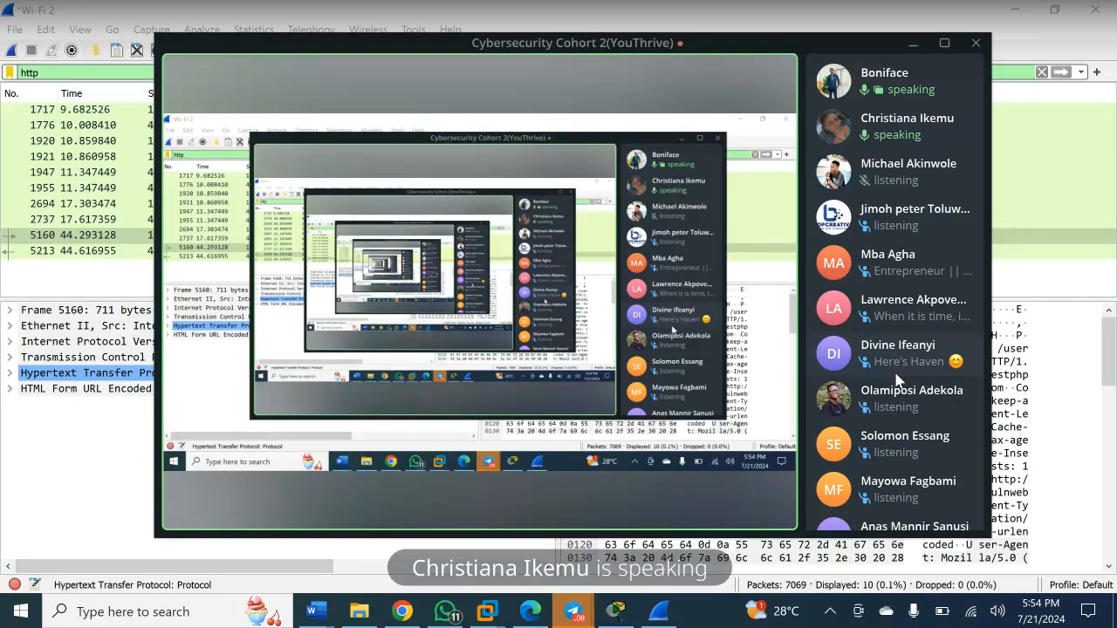
mouse_move(356, 447)
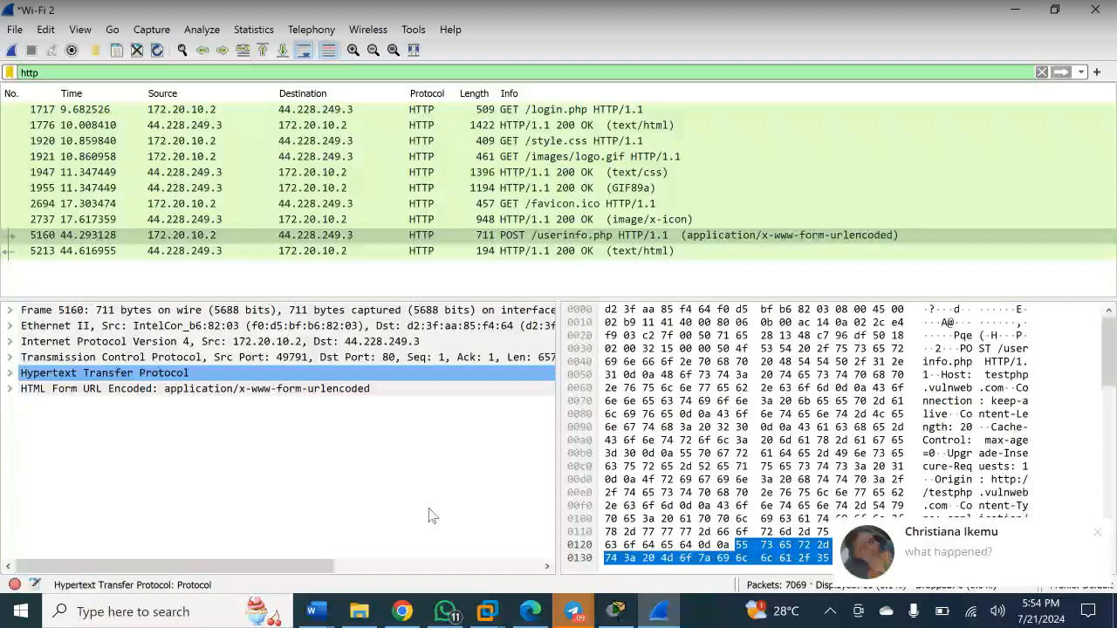
- Close the chat notification over Wireshark and show the open Telegram windows
click(1098, 535)
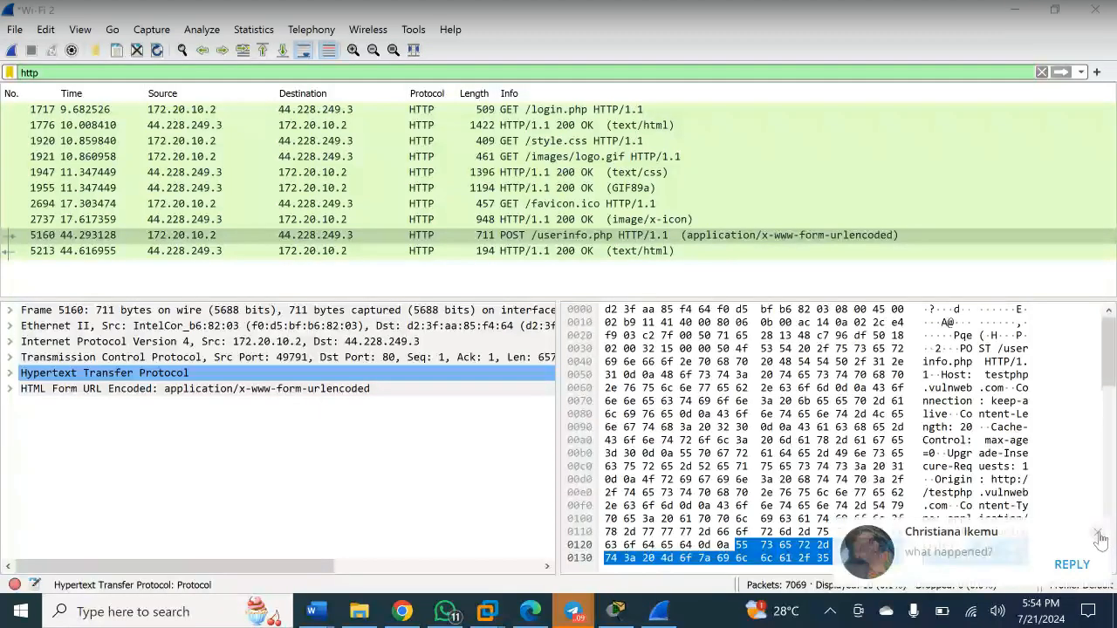
click(1099, 535)
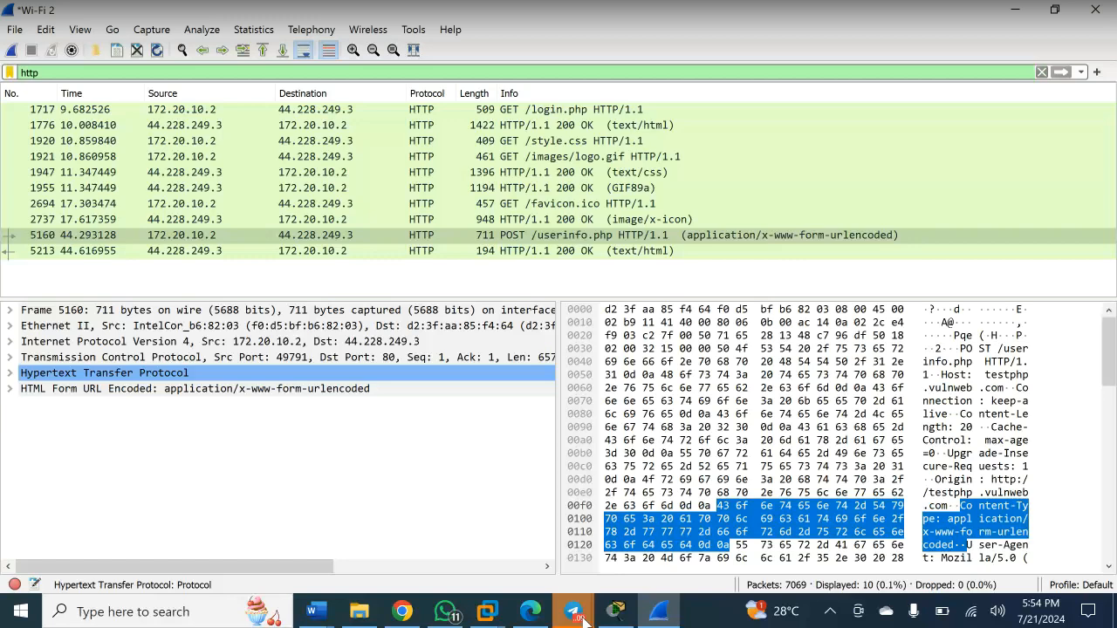
click(583, 622)
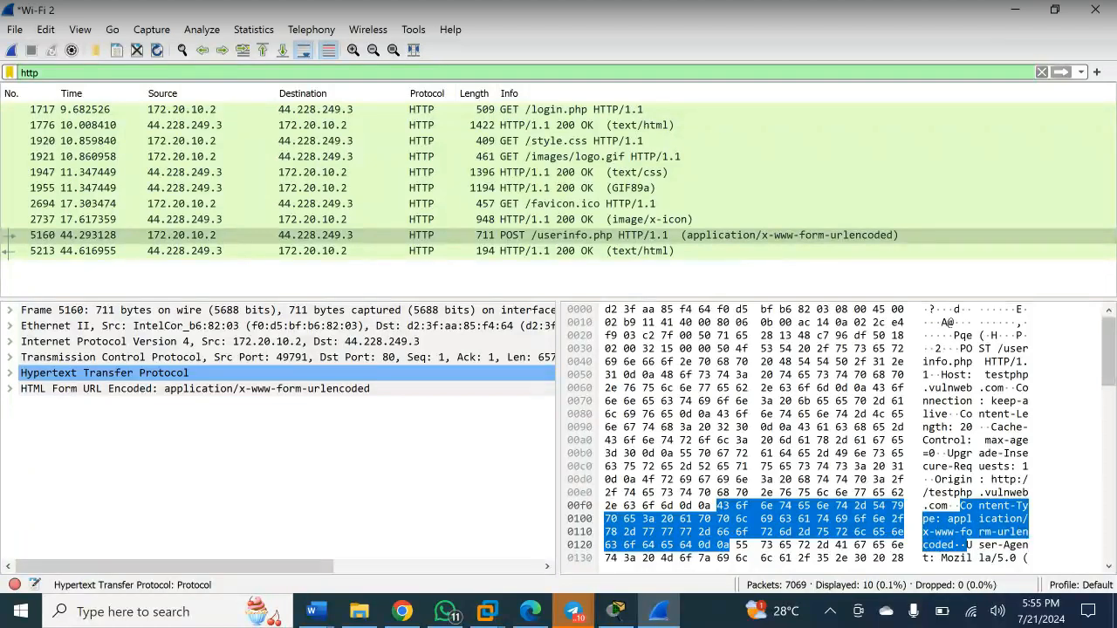
click(573, 611)
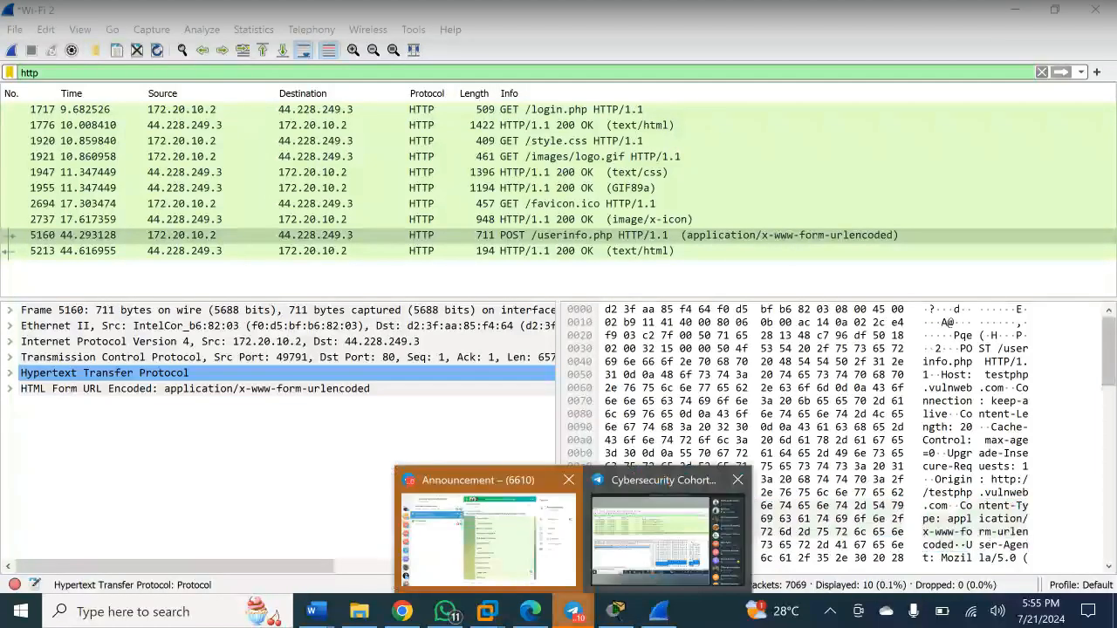
- Reopen the Cybersecurity Cohort 2 call, mute one participant, and minimise the call window
click(663, 534)
right_click(890, 86)
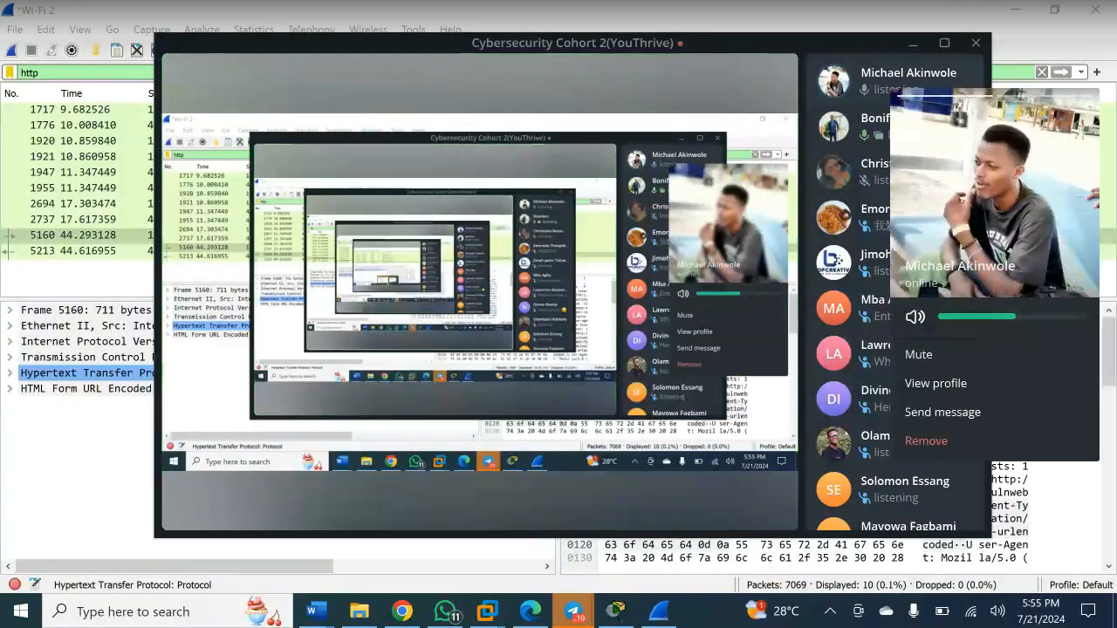
click(930, 355)
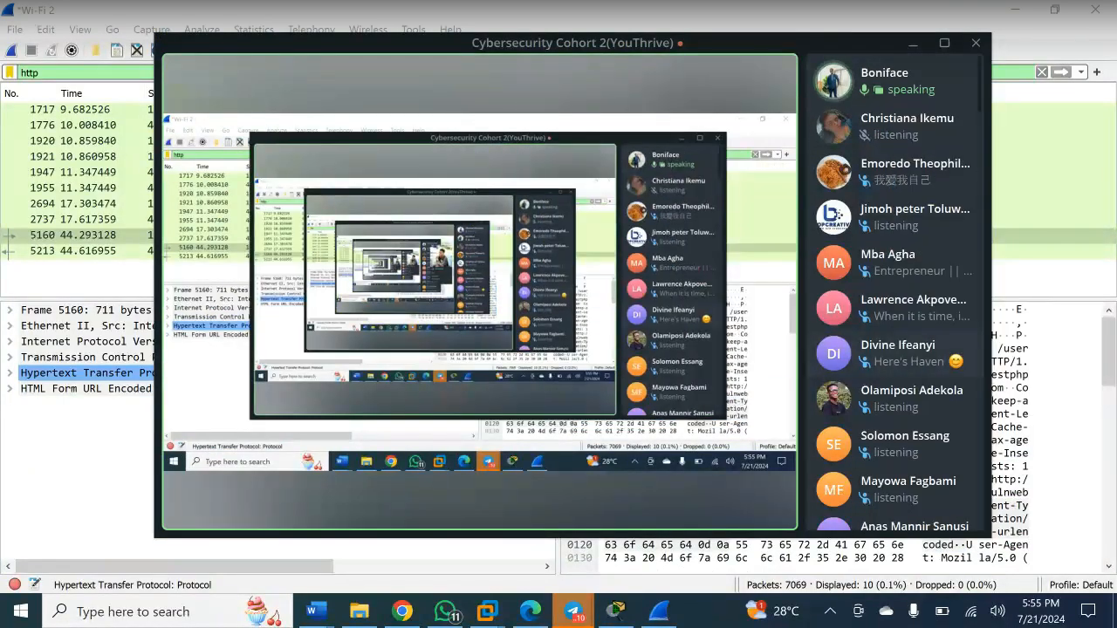
click(913, 42)
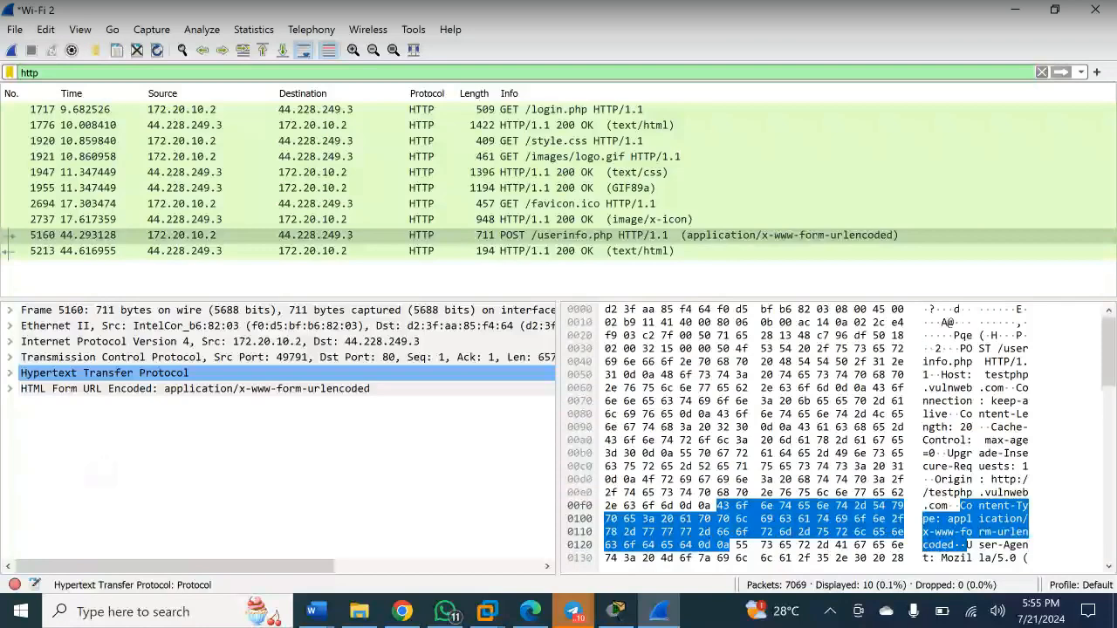
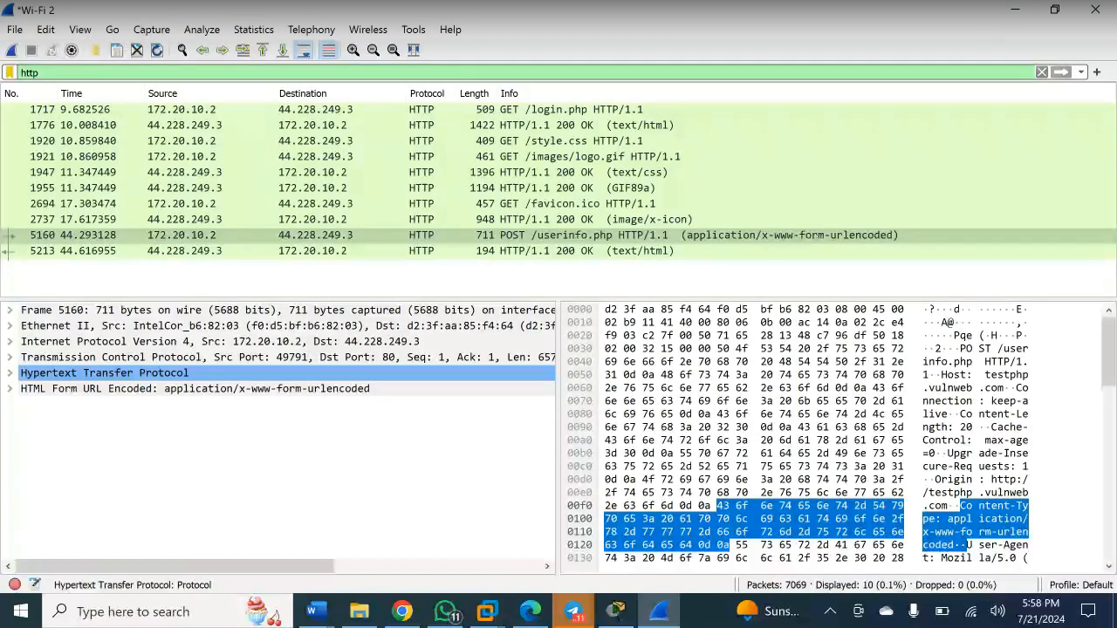
- Check a participant's options in the Telegram call, then return to Wireshark and select HTTP 200 OK packet 5213
key(alt+Tab)
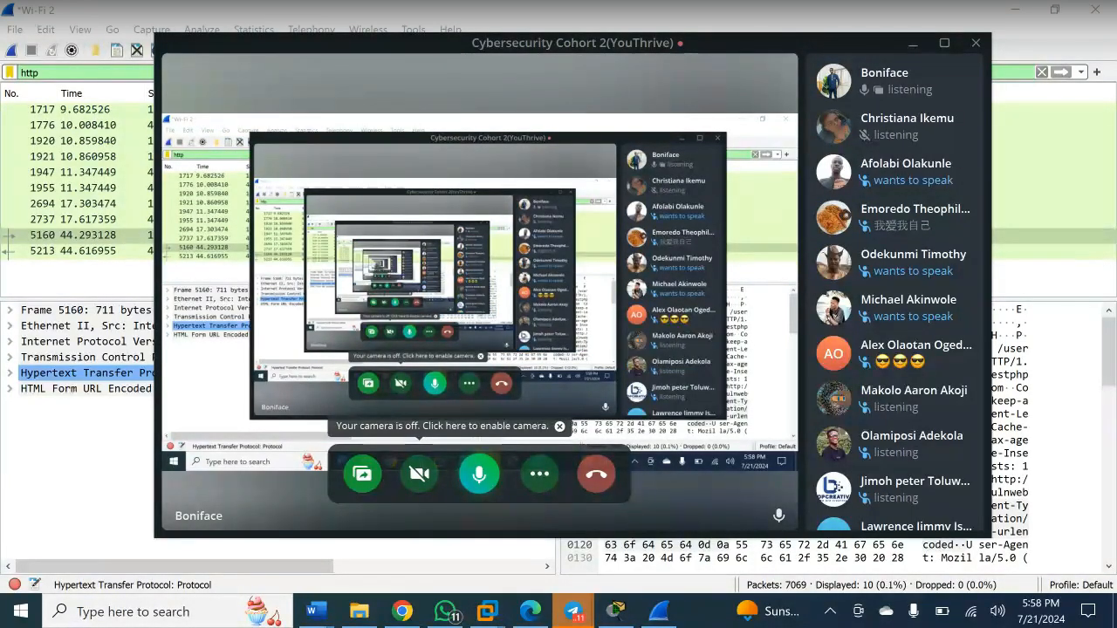
right_click(905, 486)
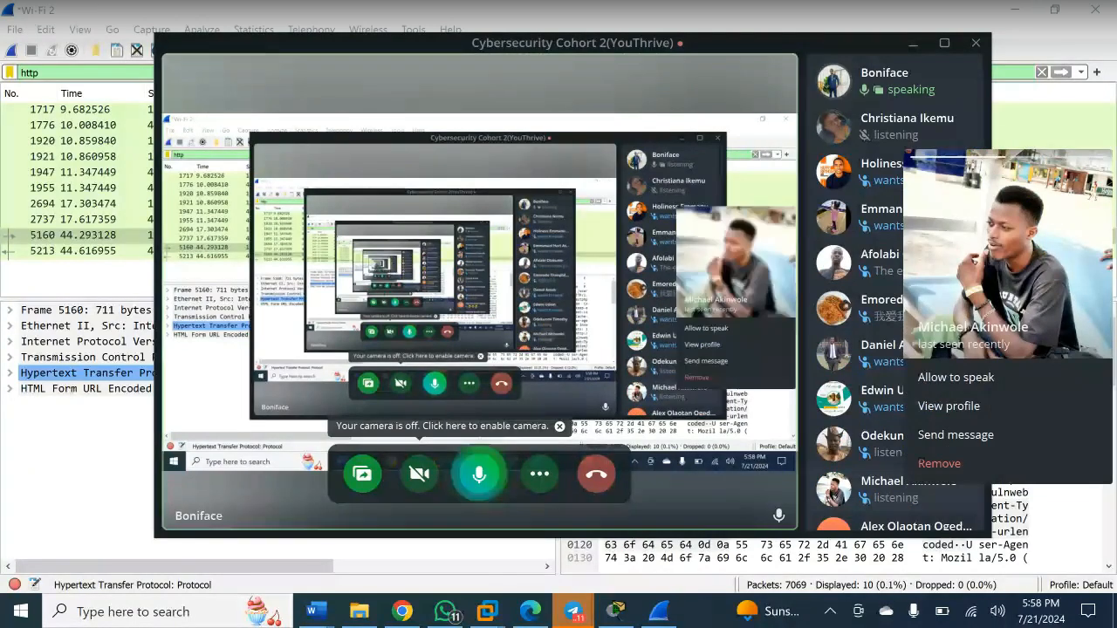
click(956, 378)
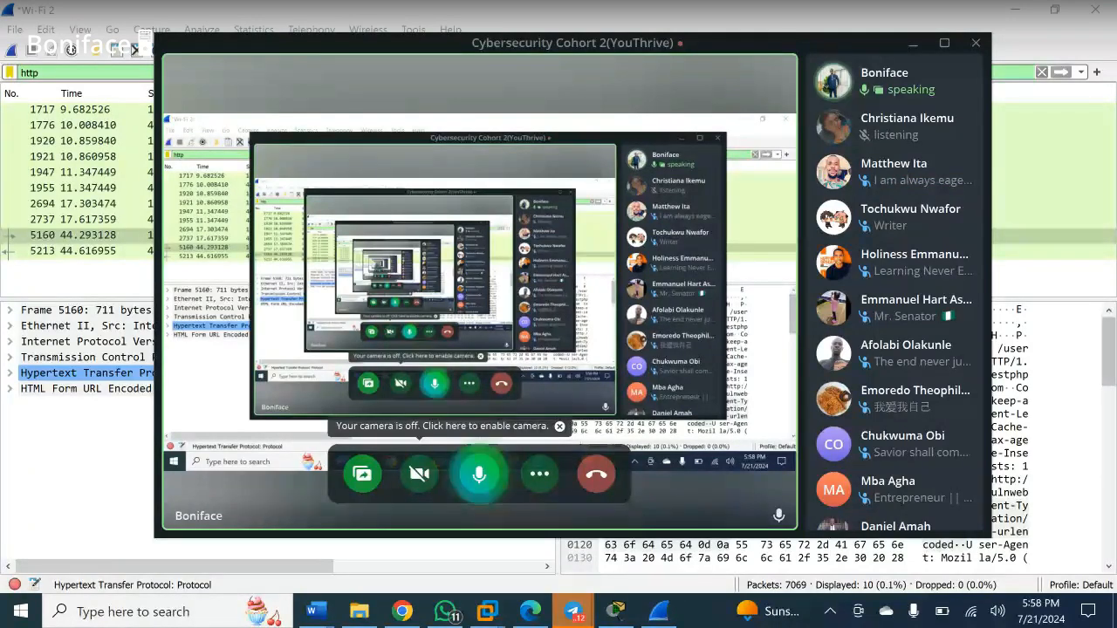
click(659, 611)
click(587, 251)
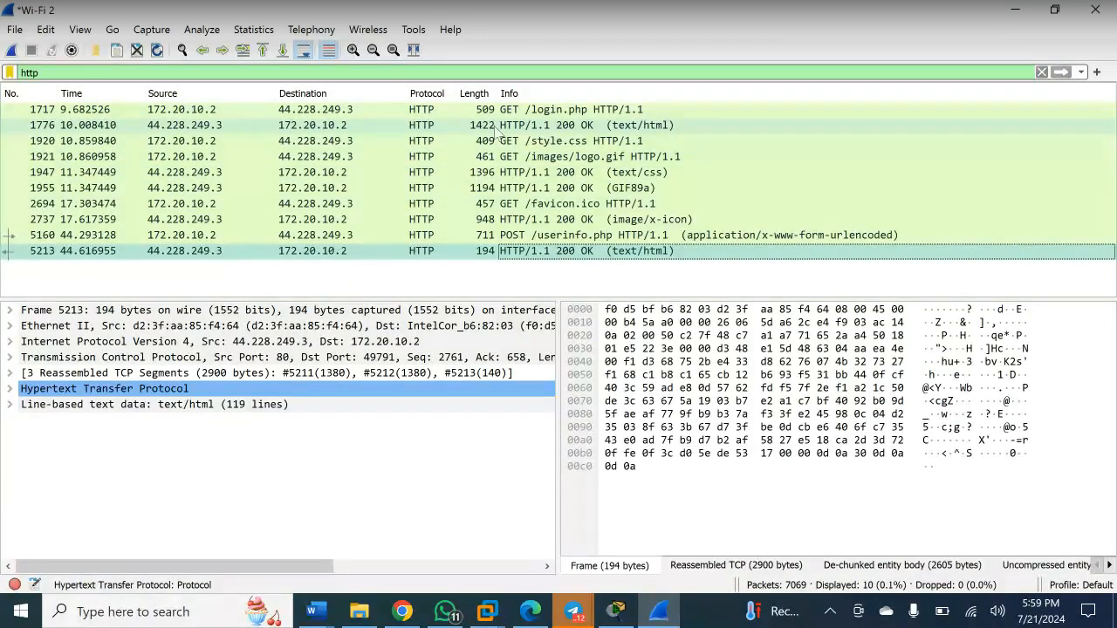
- Extend the display filter to 'http && ip.src== 172.20.10.2' and apply it
click(109, 72)
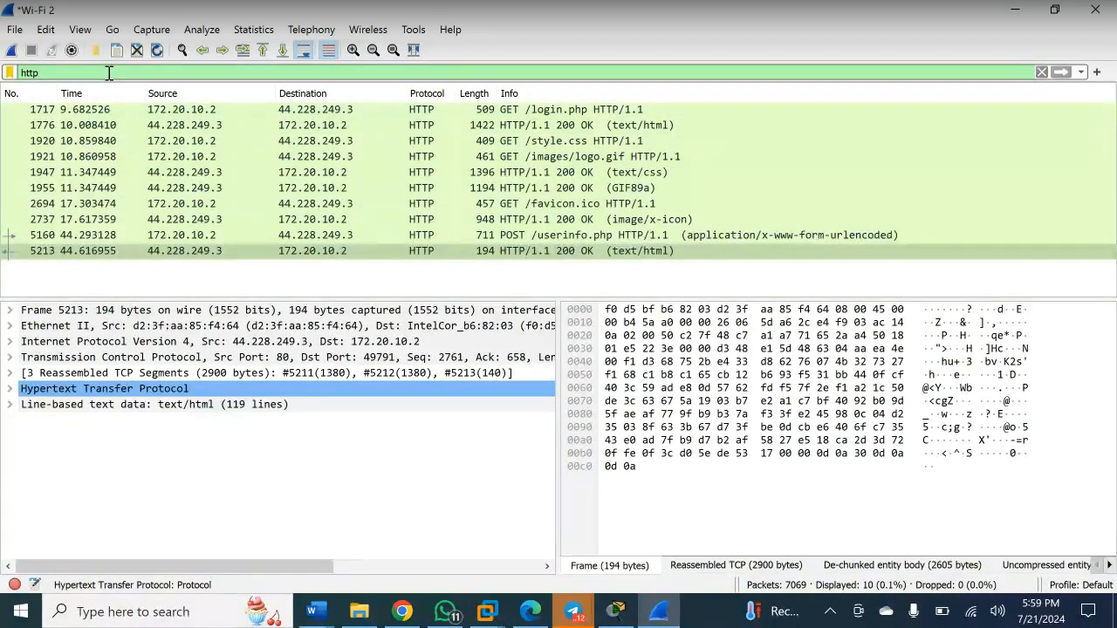
text(&&)
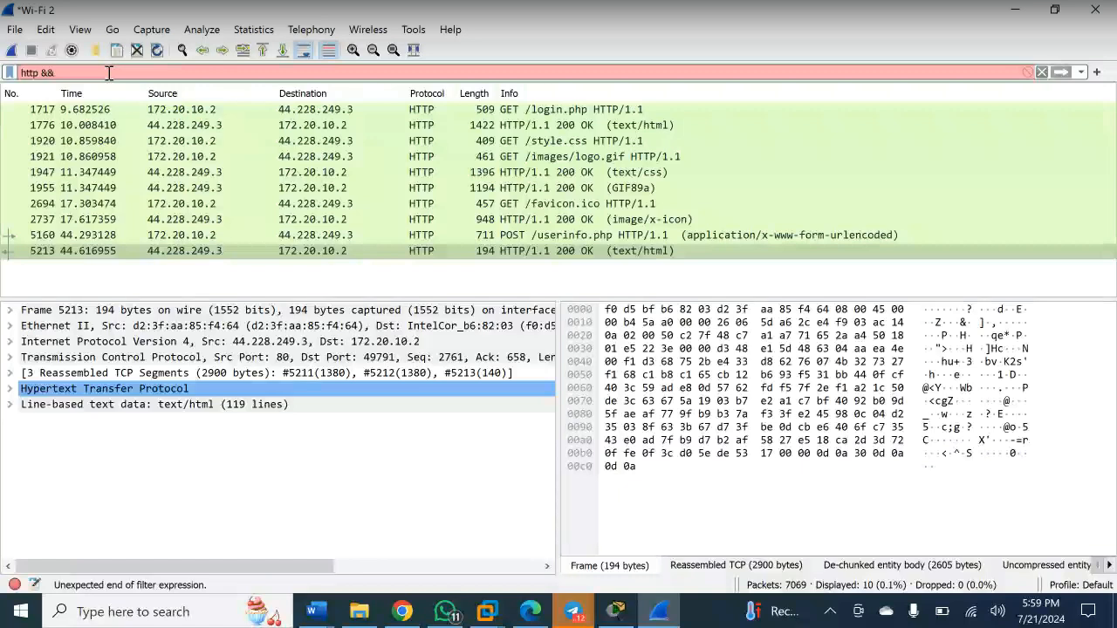
text( ip.src)
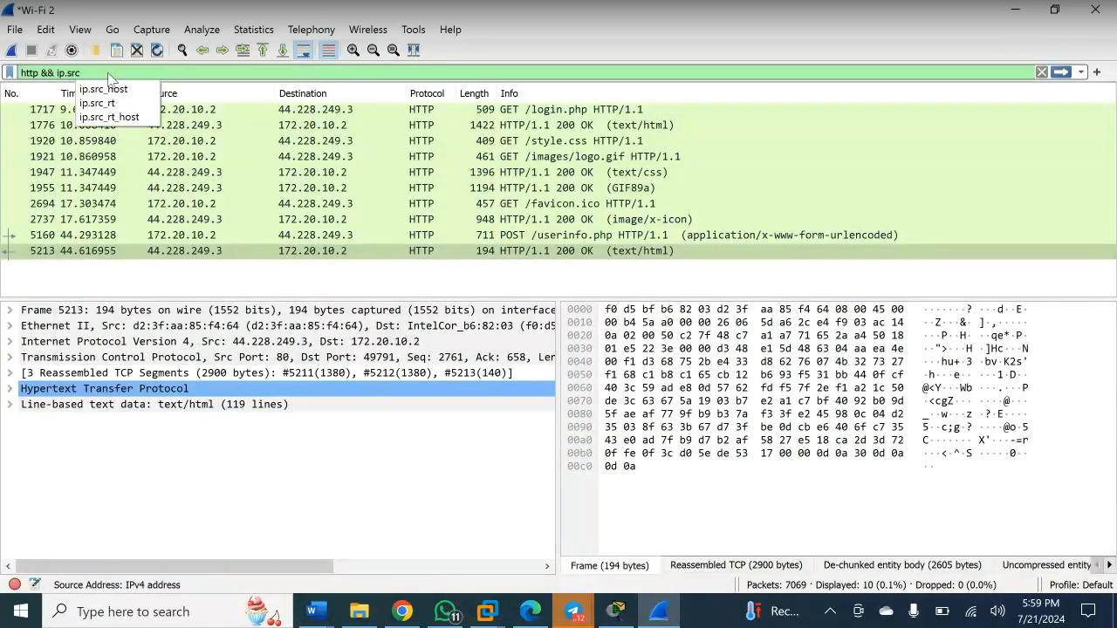
text(==)
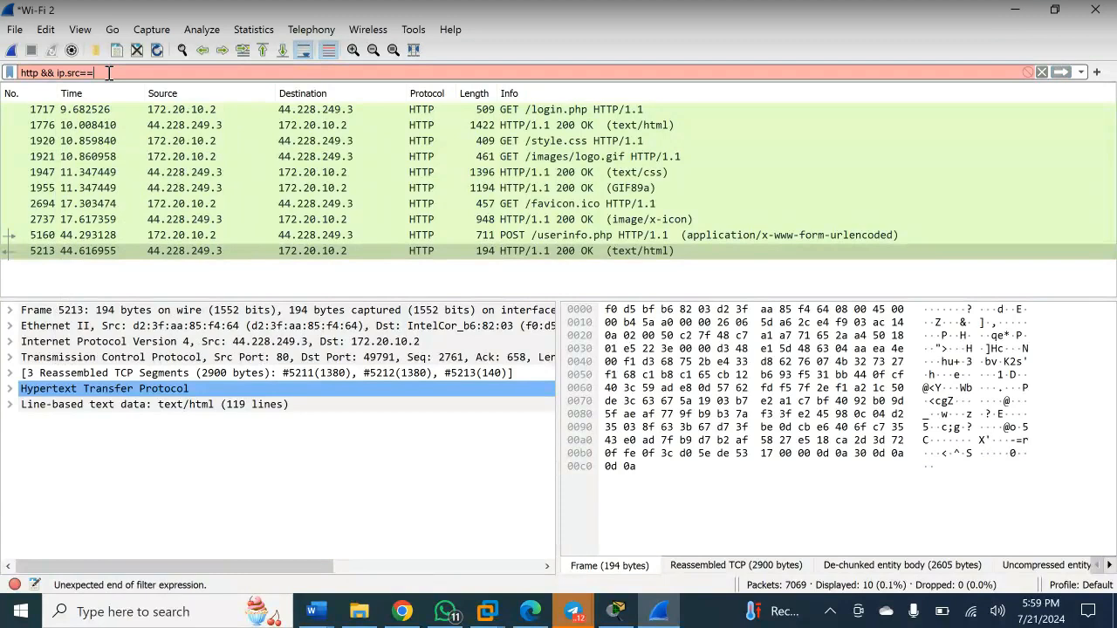
text( 172)
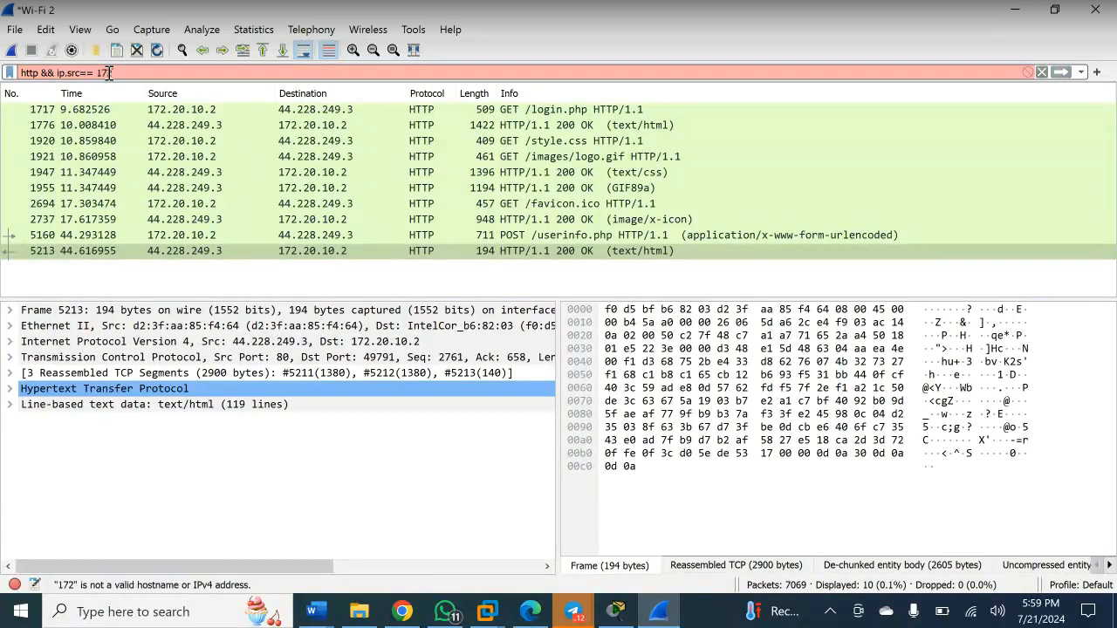
text(.20)
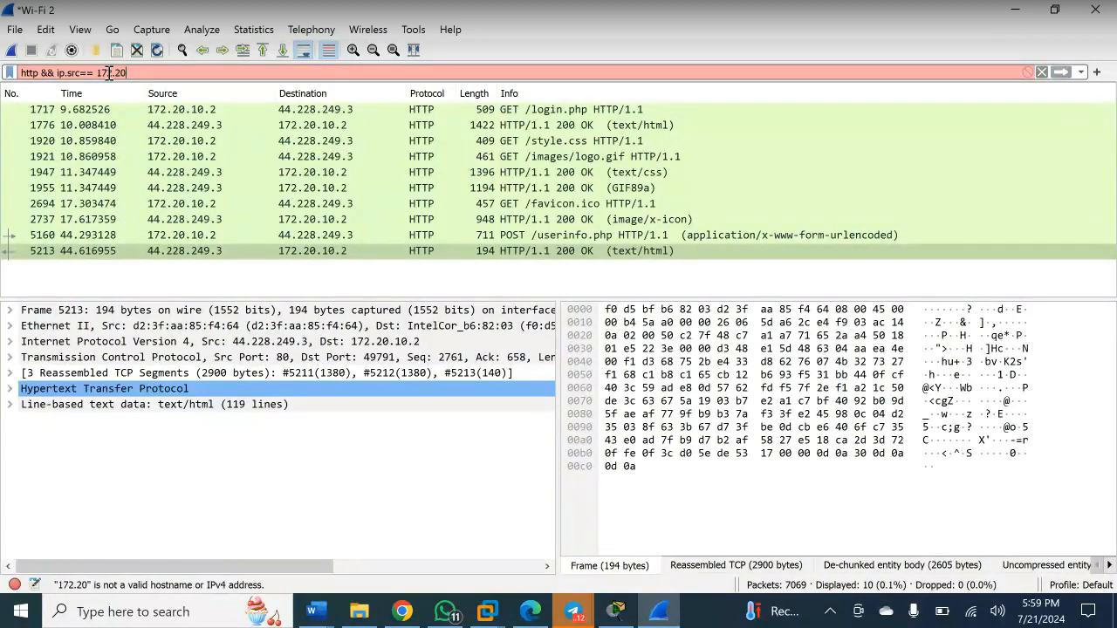
text(.10.2)
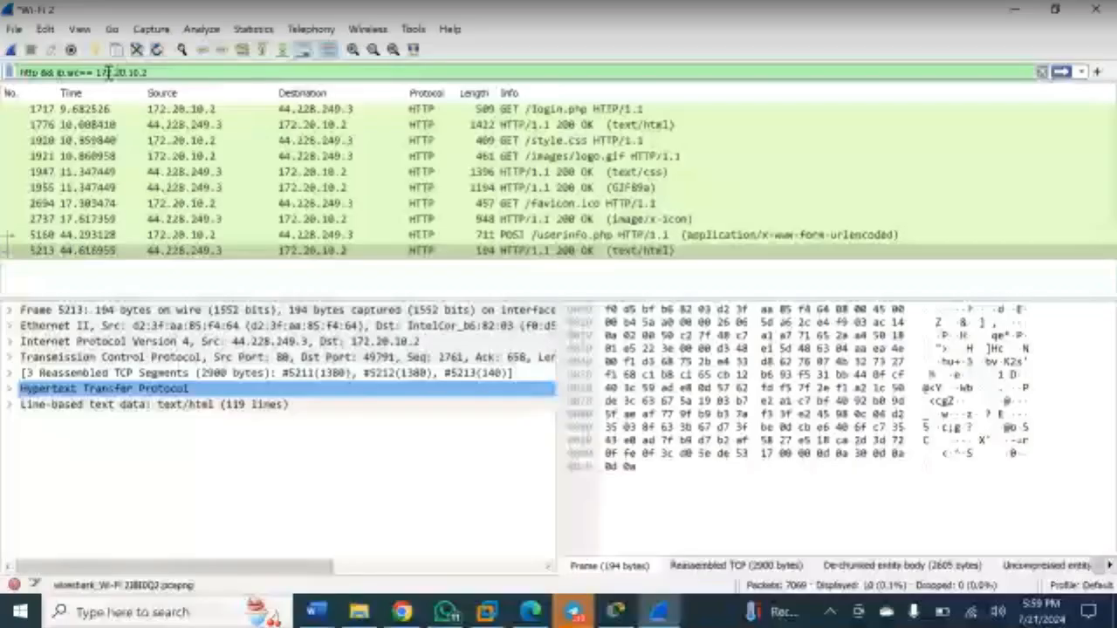
key(Return)
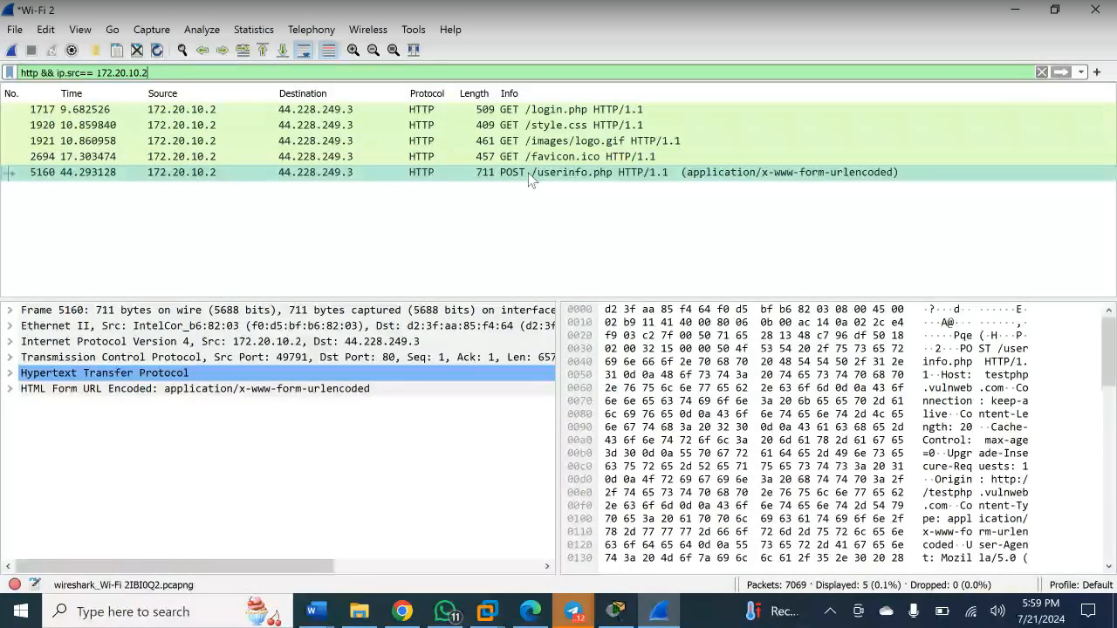
- Follow the HTTP stream of the POST /userinfo.php packet
click(509, 175)
right_click(510, 179)
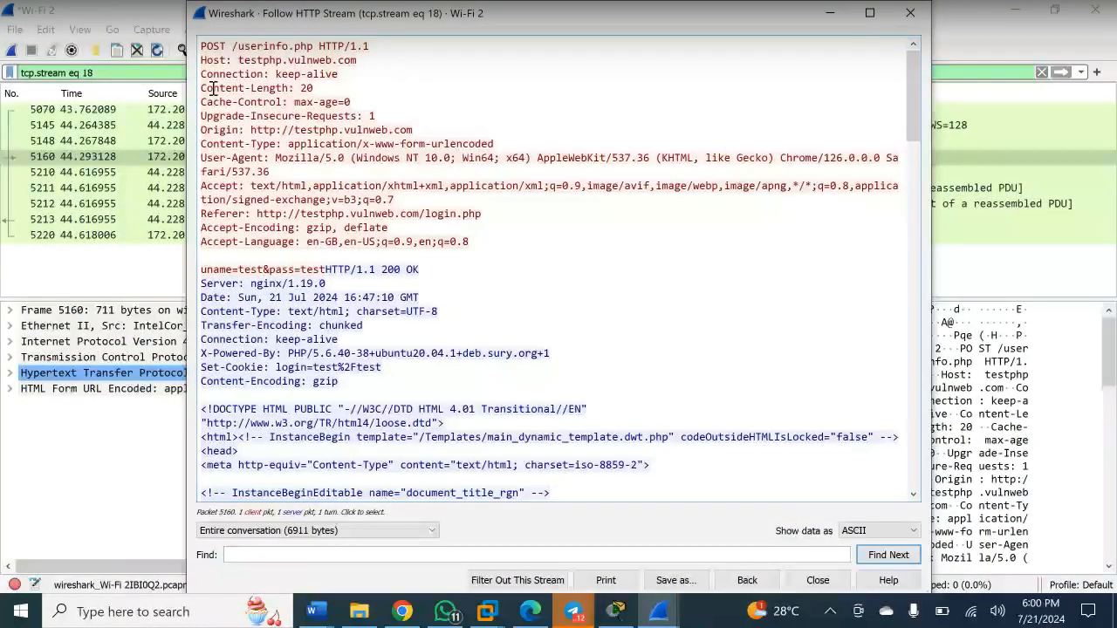
scroll(357, 228, down, 2)
scroll(261, 229, up, 2)
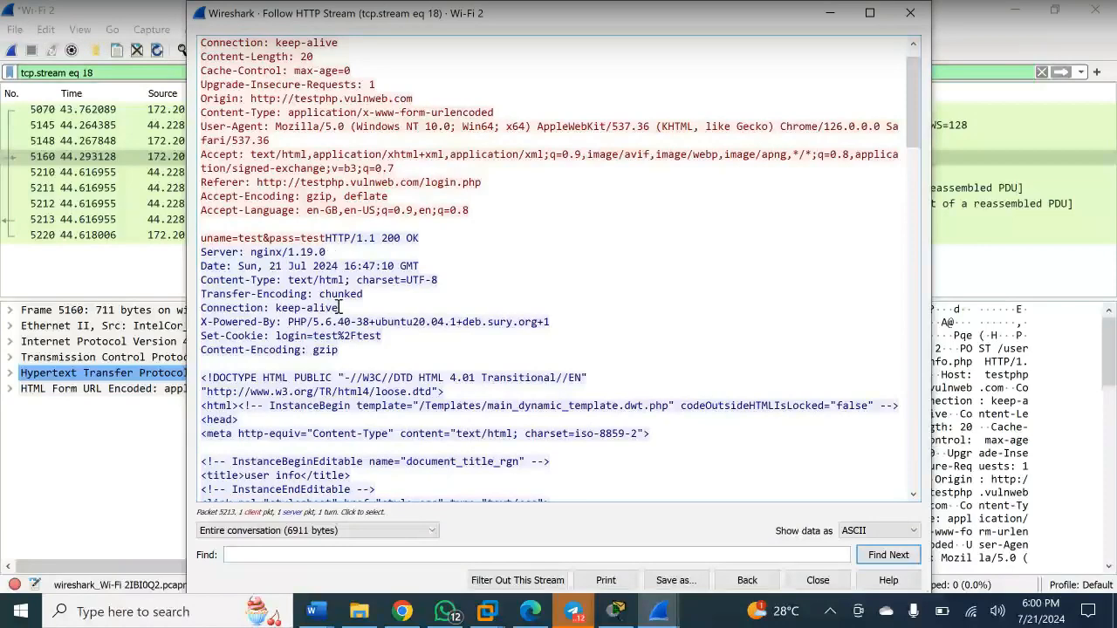
- Scroll through TCP stream 18 to expose the submitted login username and password, then view the browser's userinfo.php page
scroll(340, 307, down, 2)
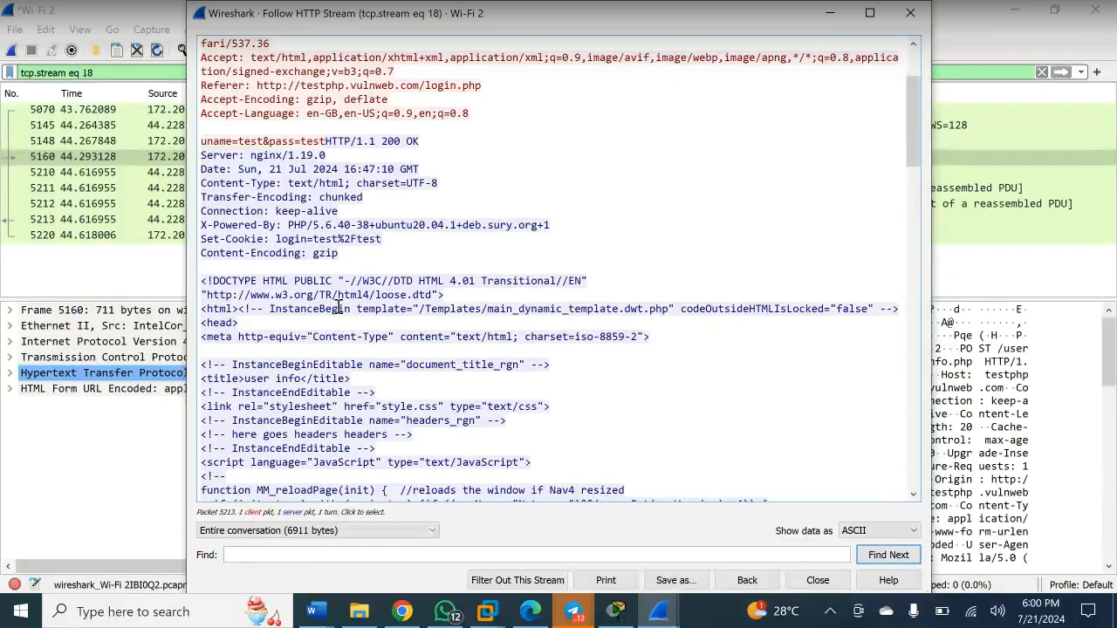
scroll(338, 309, down, 2)
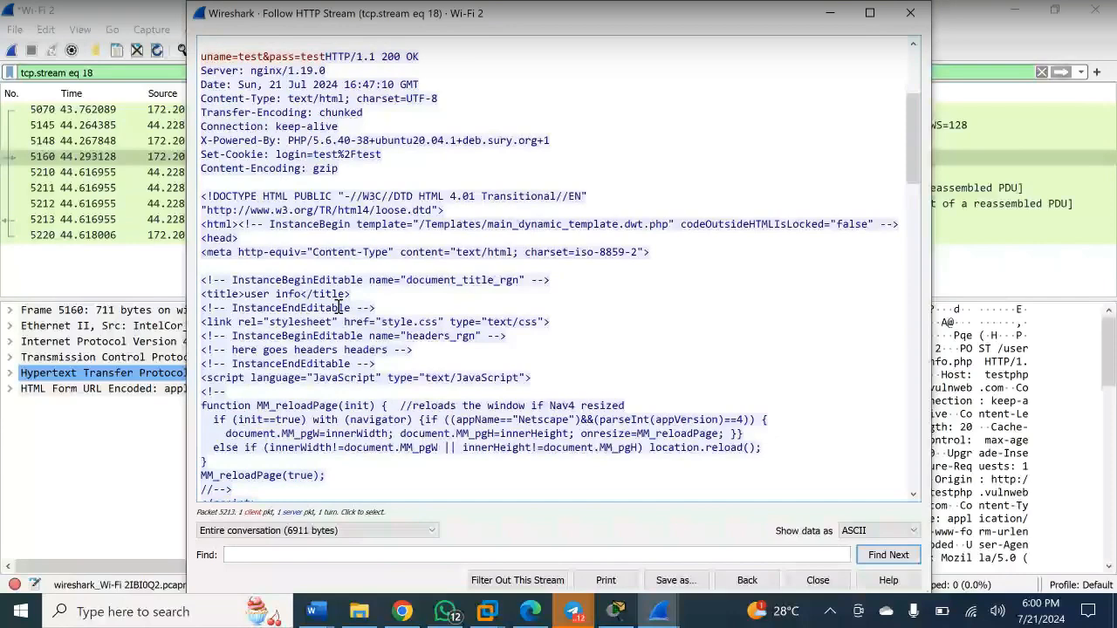
scroll(339, 308, down, 1)
scroll(339, 308, up, 3)
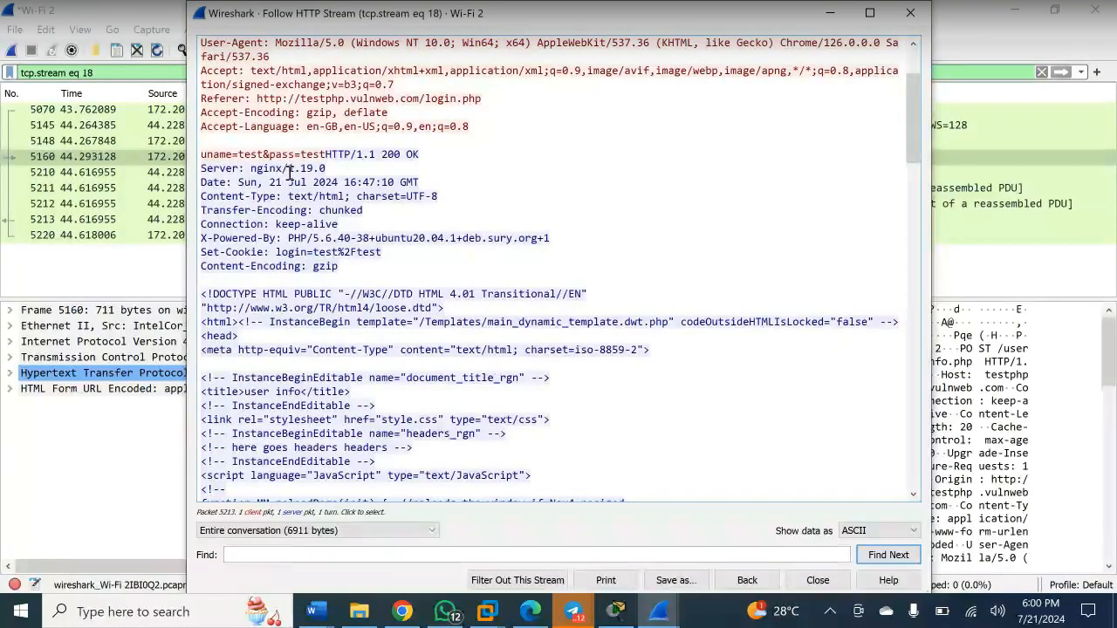
scroll(317, 346, down, 9)
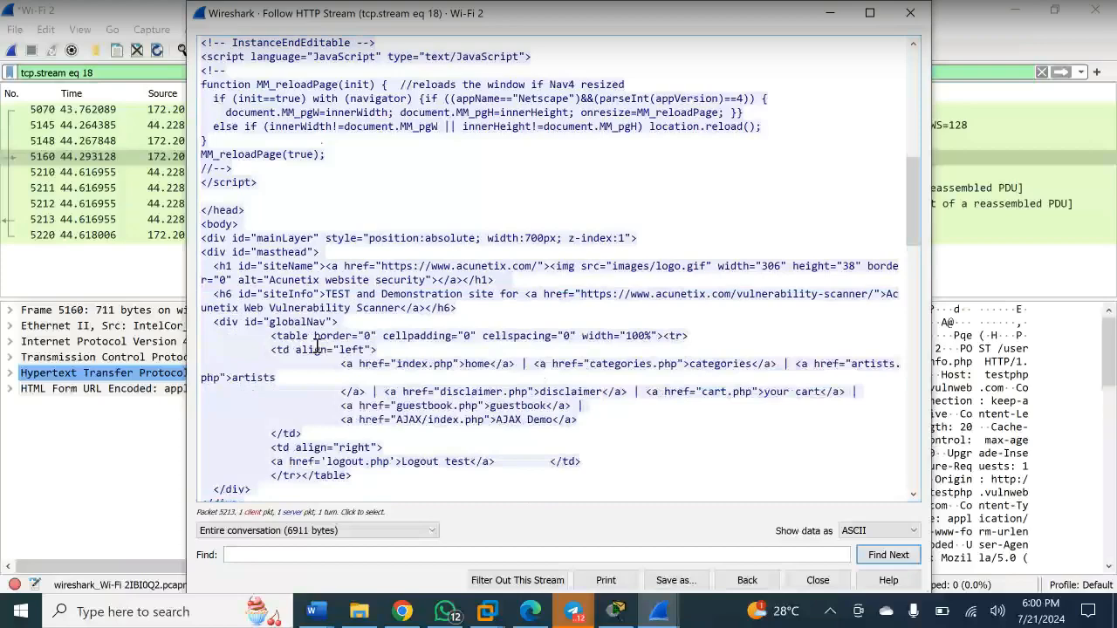
scroll(317, 346, down, 18)
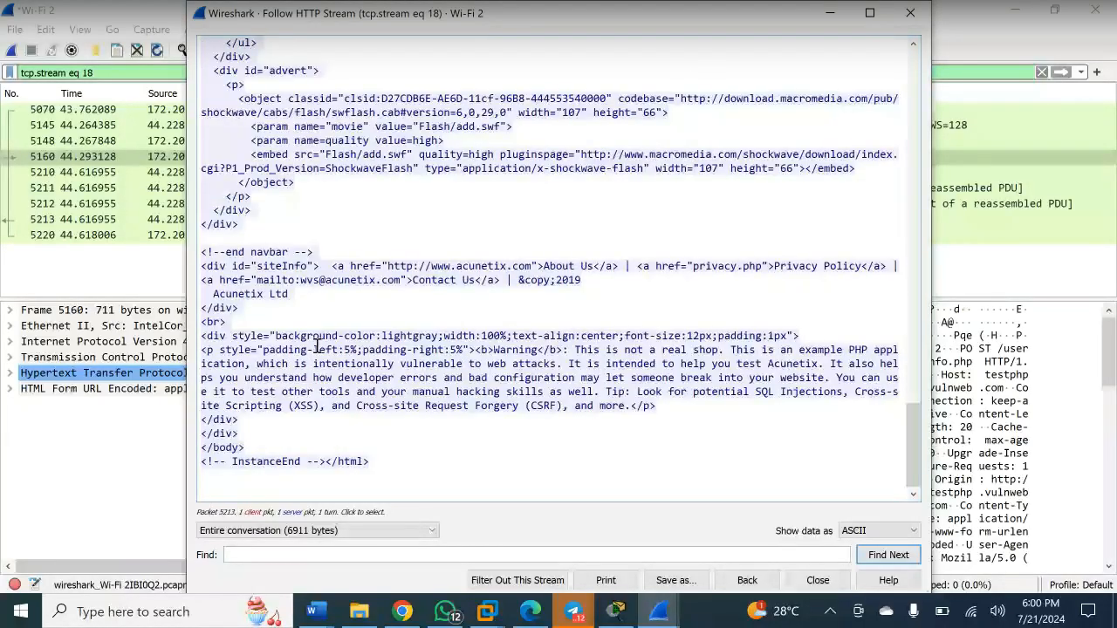
scroll(317, 348, up, 20)
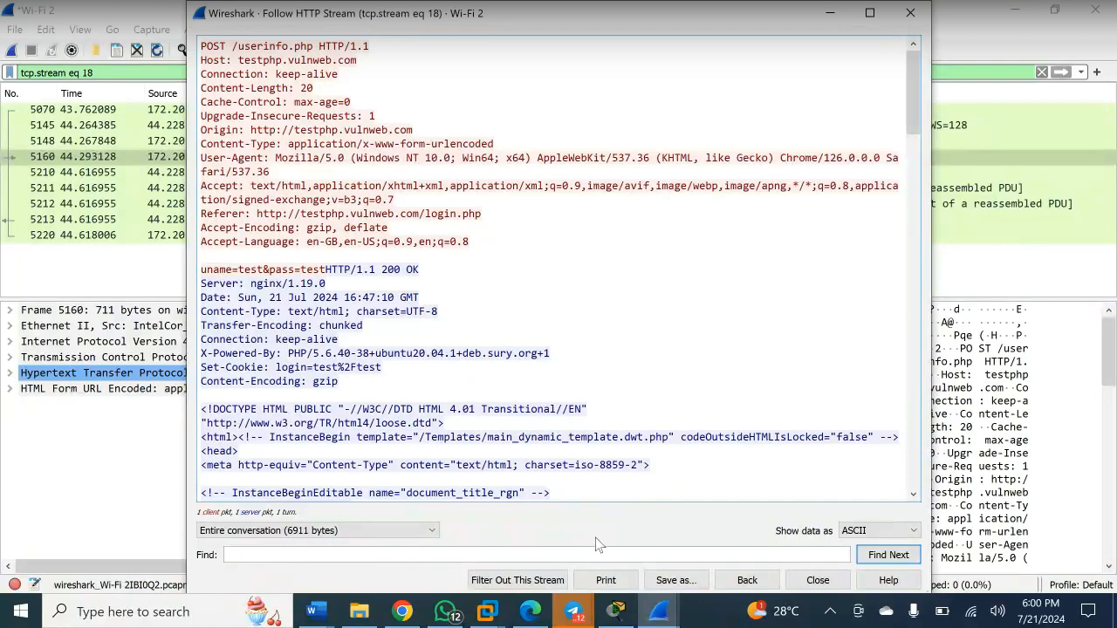
click(402, 612)
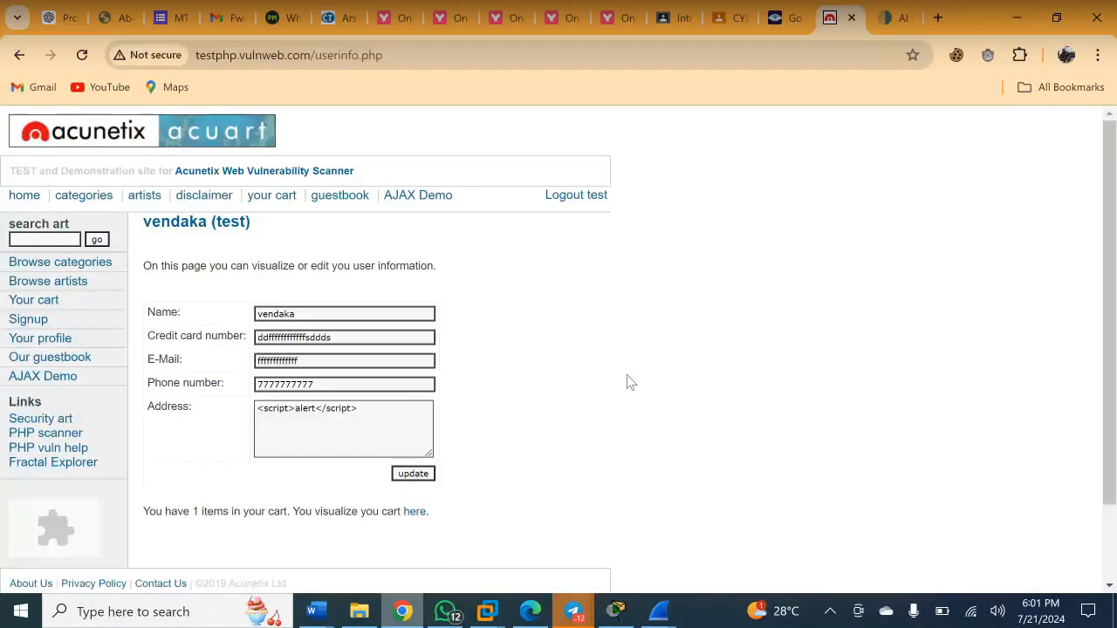
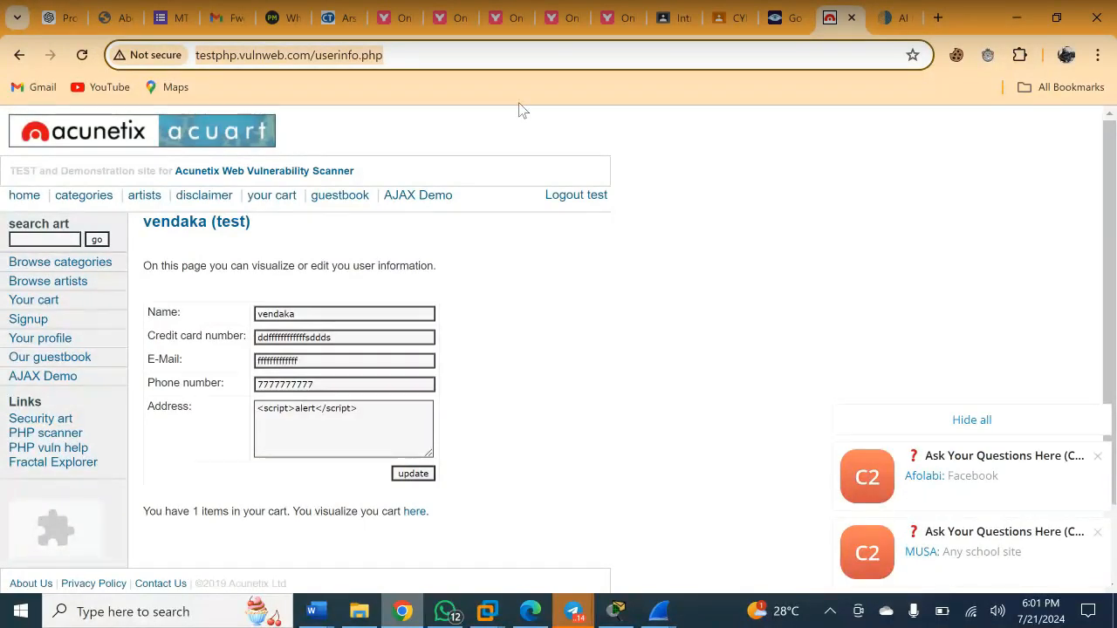
- Go to cybertalents.com by typing 'cyber' and accepting the autocompleted address
text(cybertalents.com)
key(Right)
key(Return)
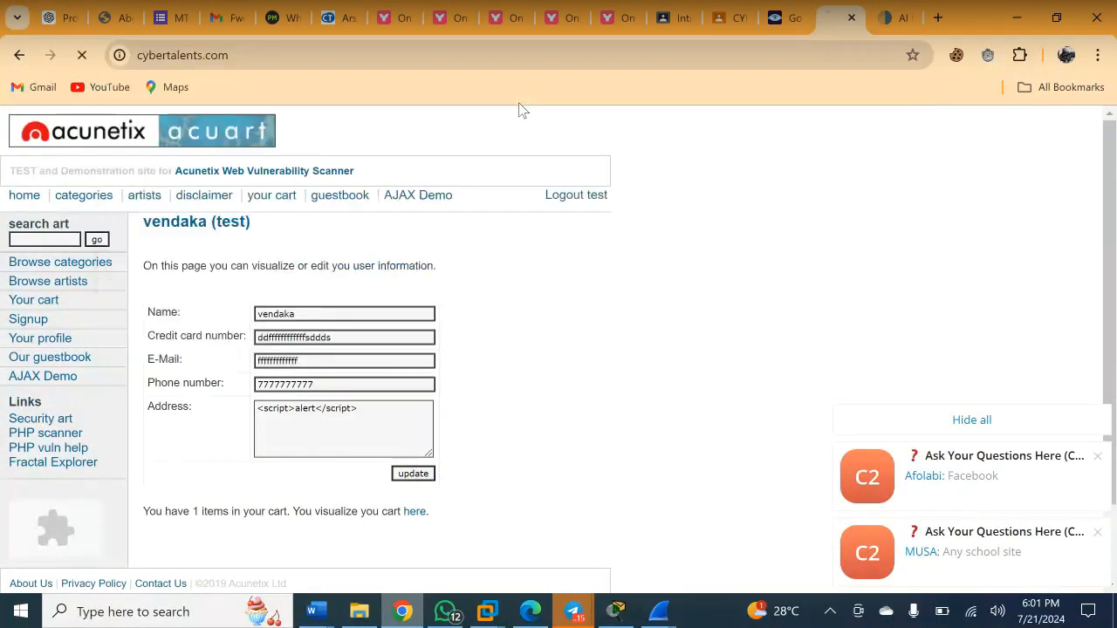
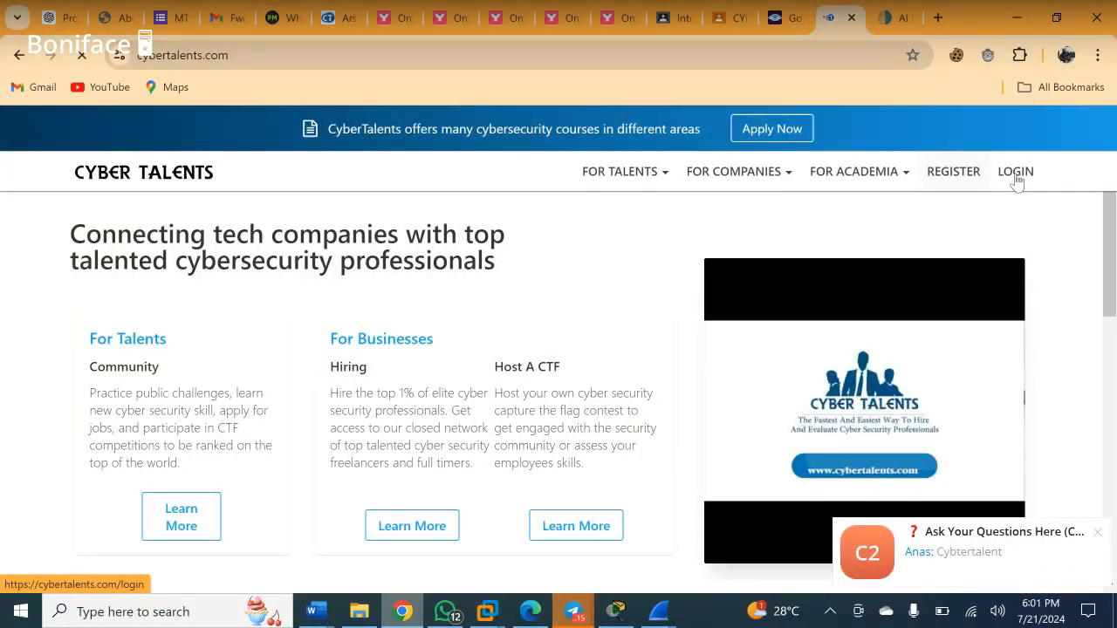
- Open the CyberTalents login page from the LOGIN link in the site header
click(1017, 176)
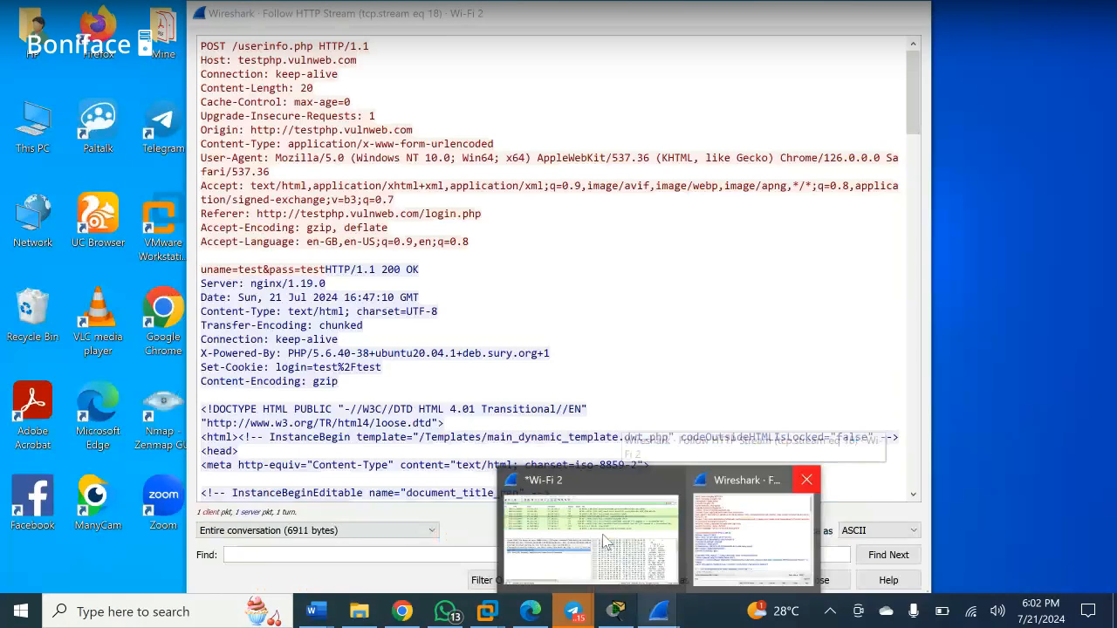
- Restart the Wi-Fi 2 capture without saving the old packets, then bring WhatsApp forward
click(605, 542)
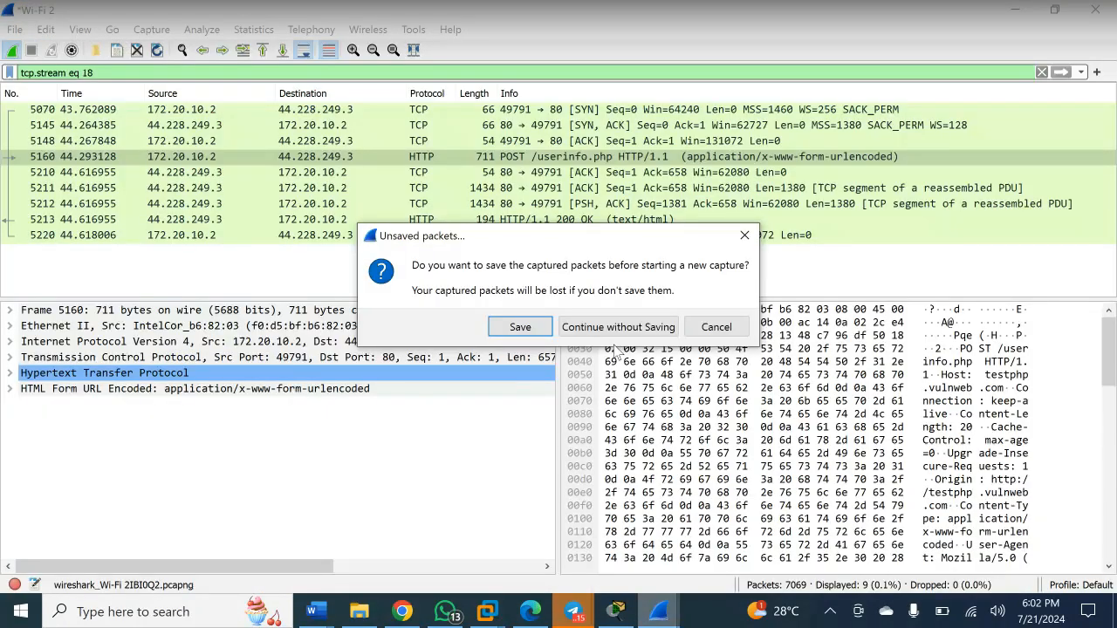
click(616, 330)
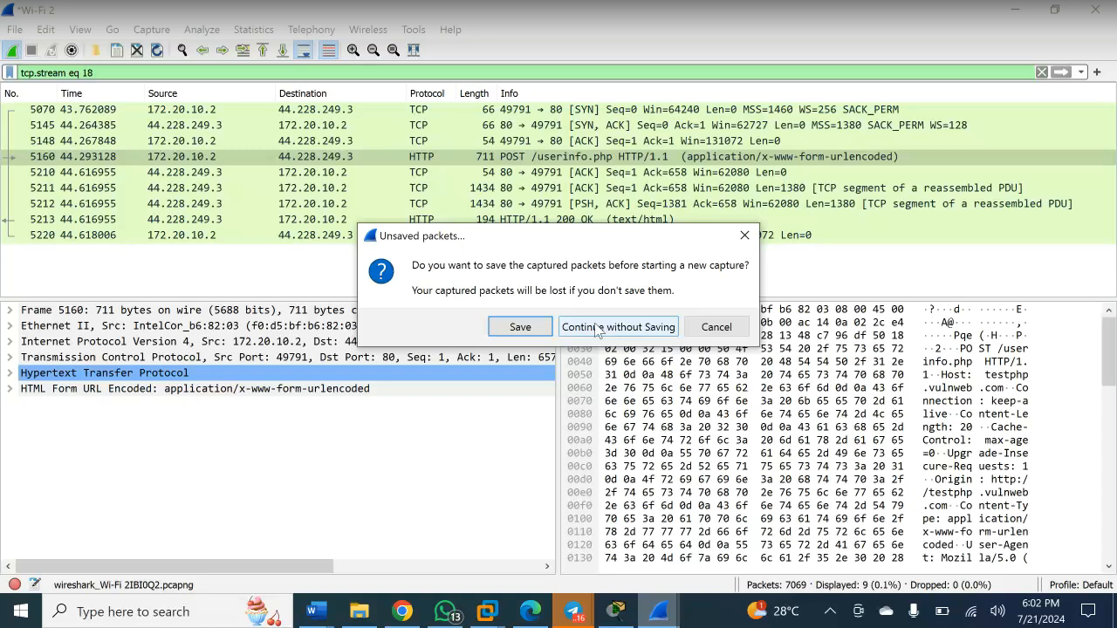
click(599, 329)
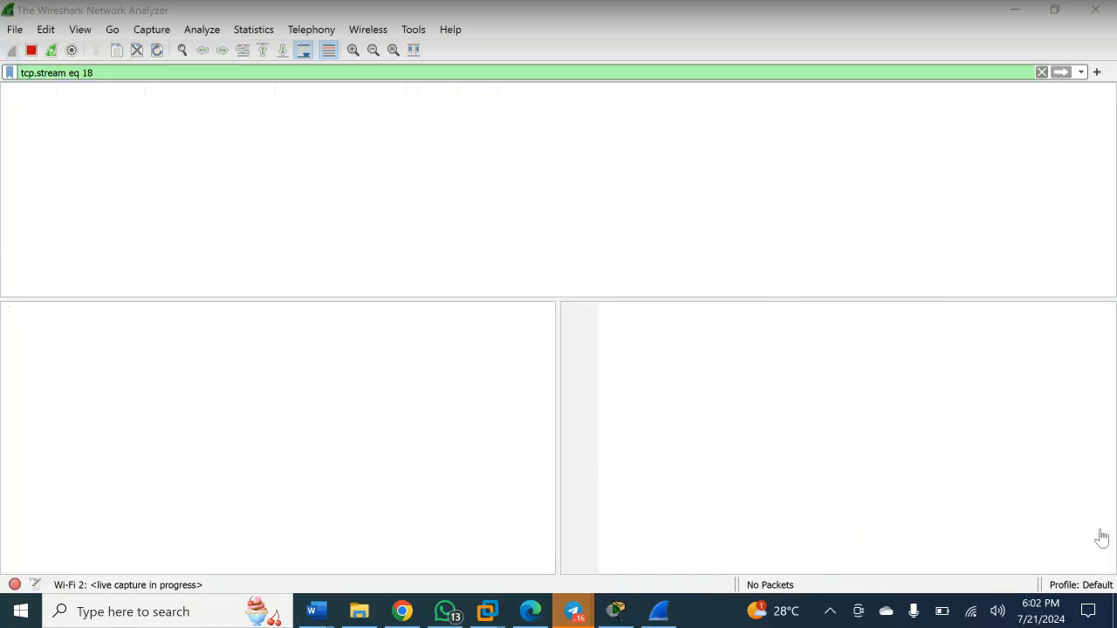
mouse_move(456, 618)
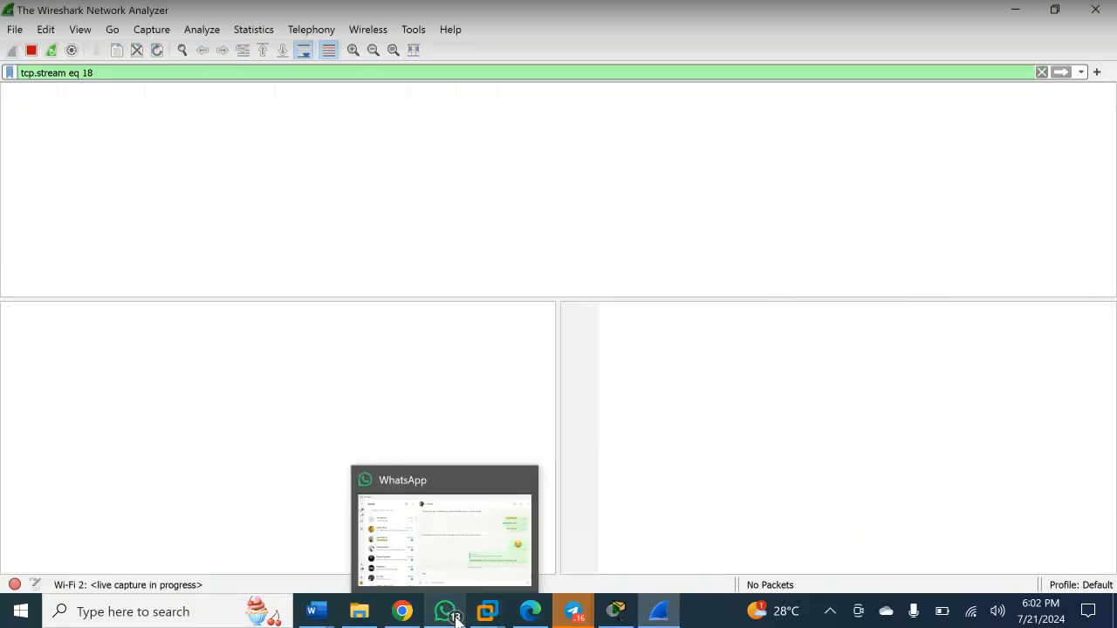
click(436, 599)
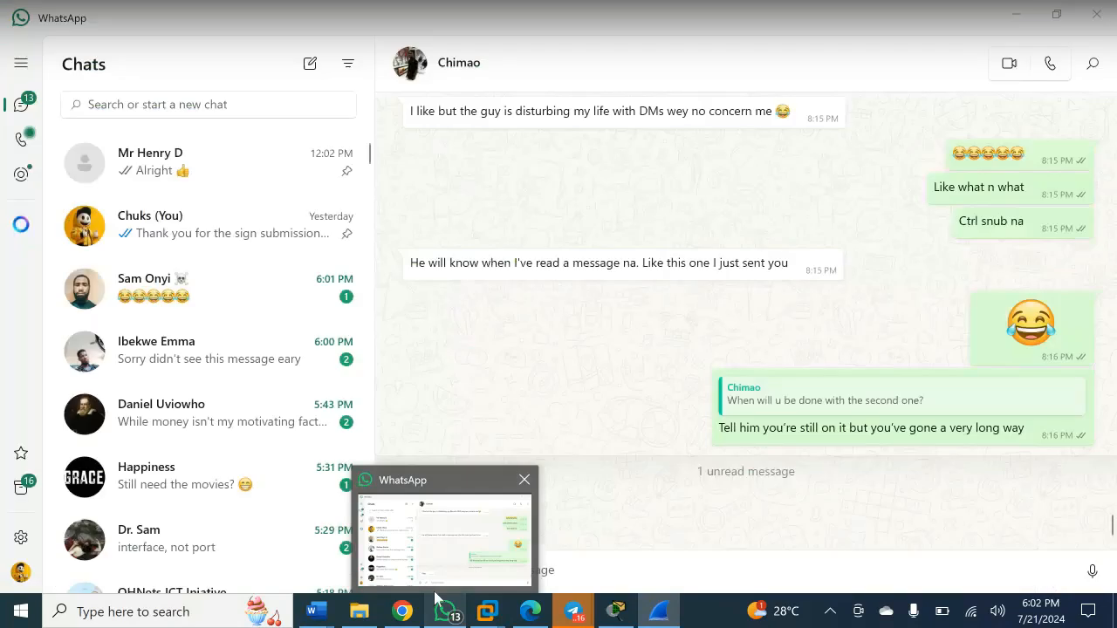
- Sign in to CyberTalents with Chrome's saved credentials, then return to the running Wireshark capture
click(437, 599)
click(402, 611)
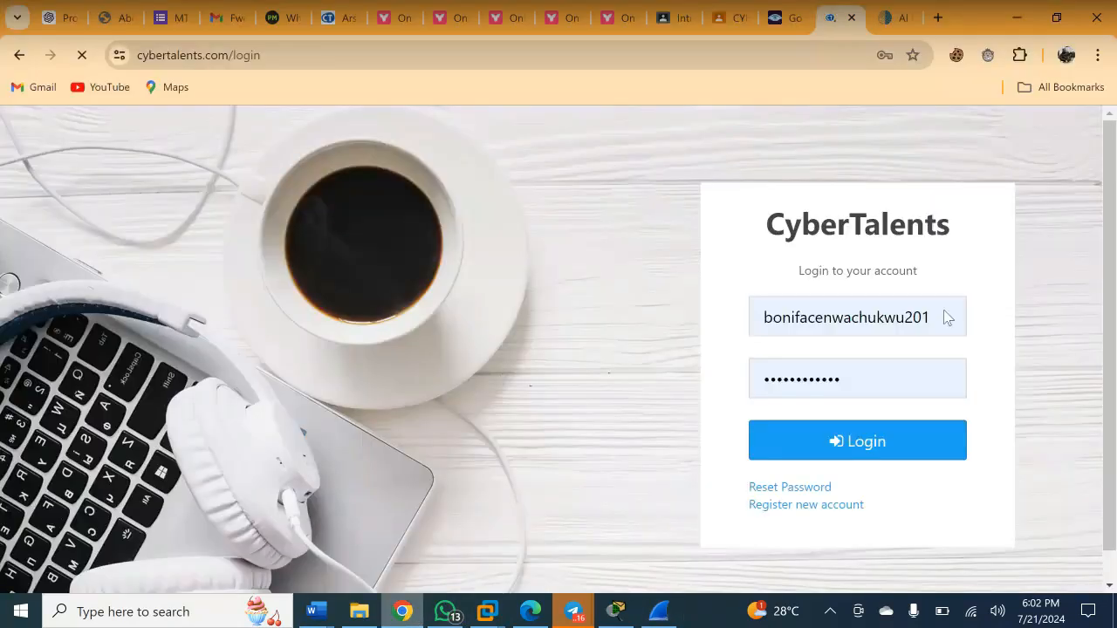
click(914, 317)
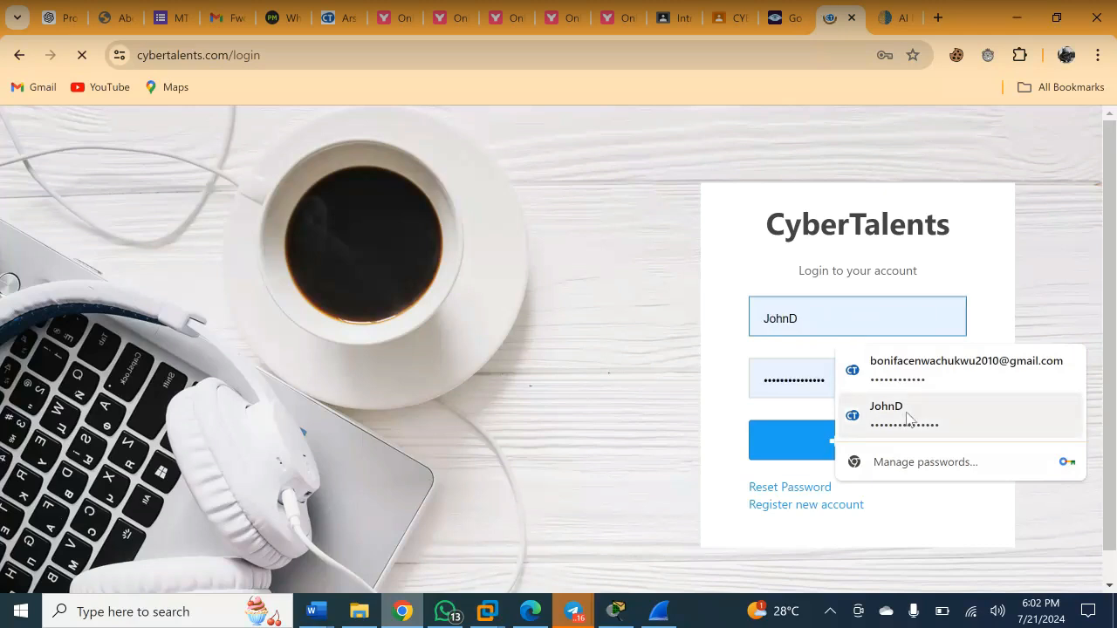
click(908, 417)
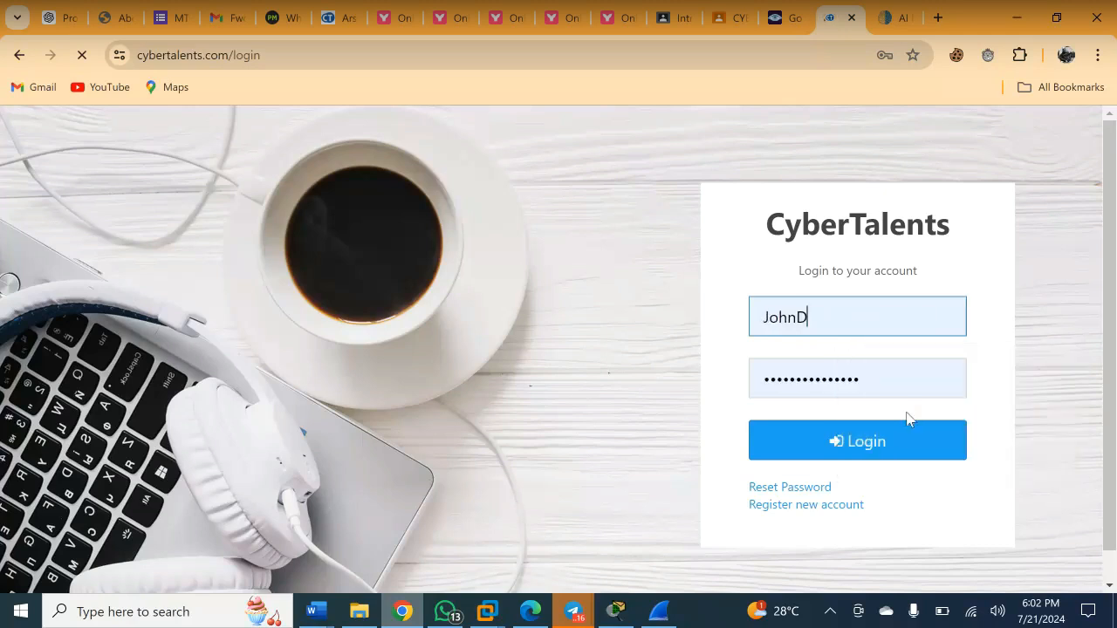
click(798, 396)
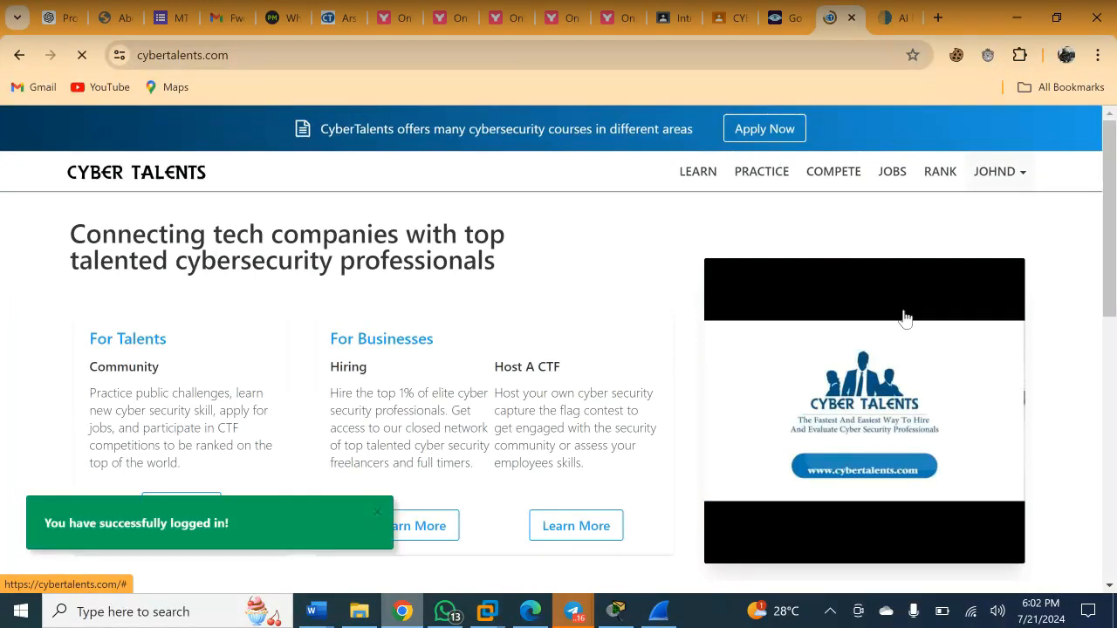
click(657, 613)
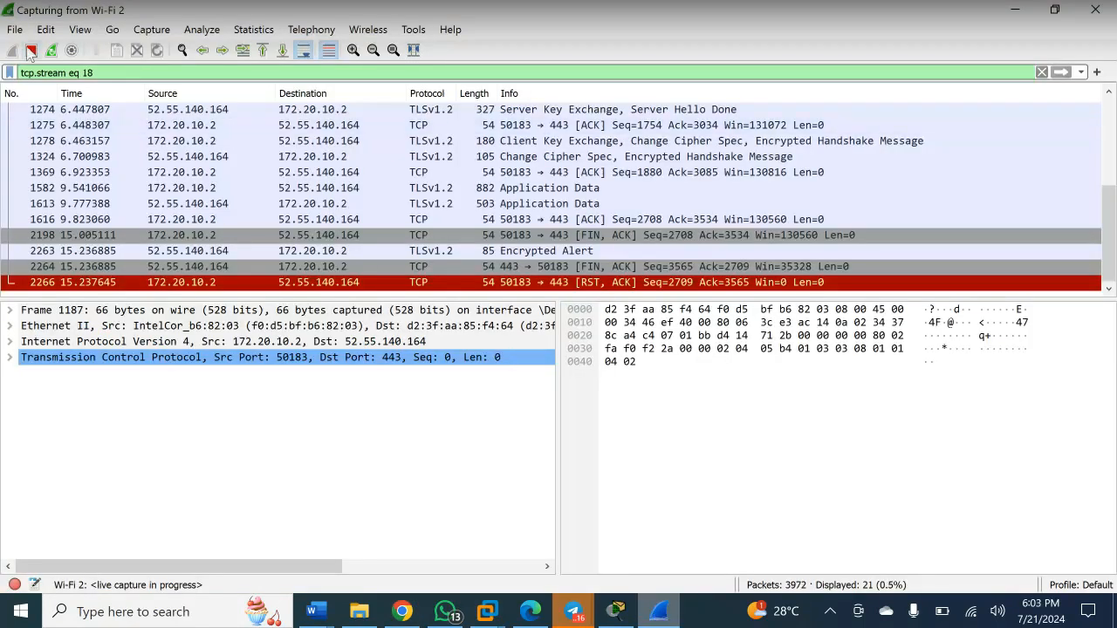
- Stop the live capture and replace the tcp.stream eq 18 display filter with an http filter
click(31, 50)
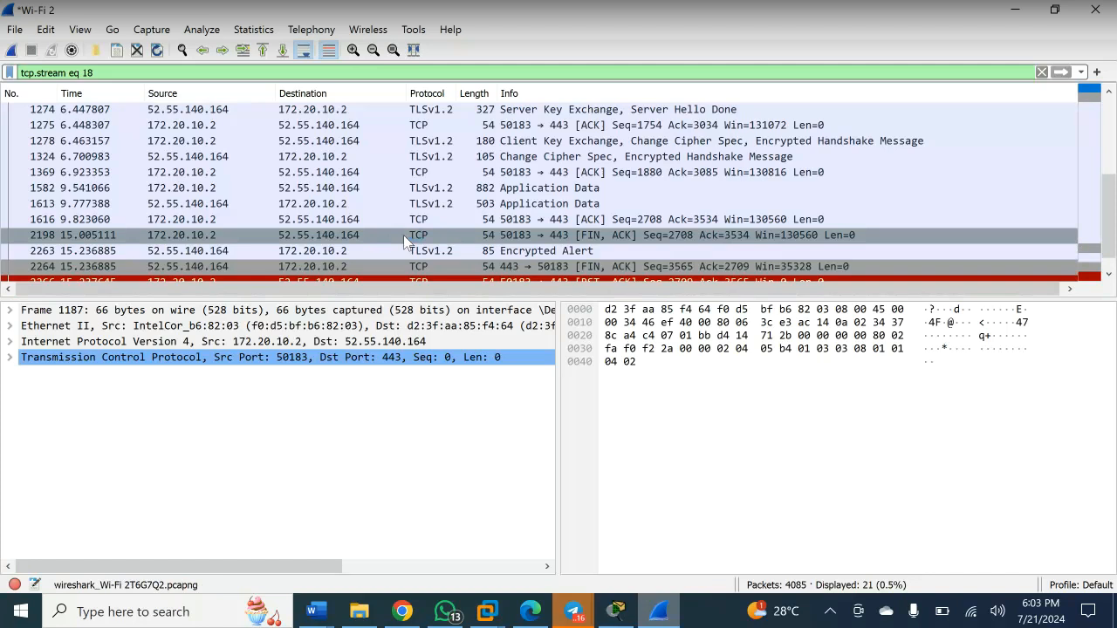
click(235, 75)
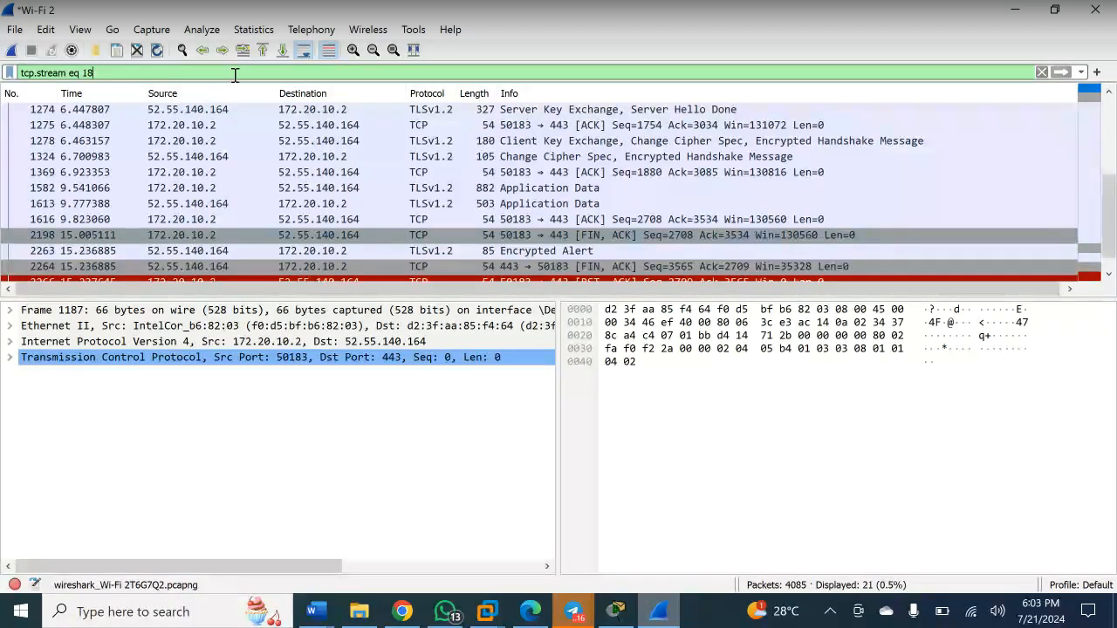
key(ctrl+a)
text(htt)
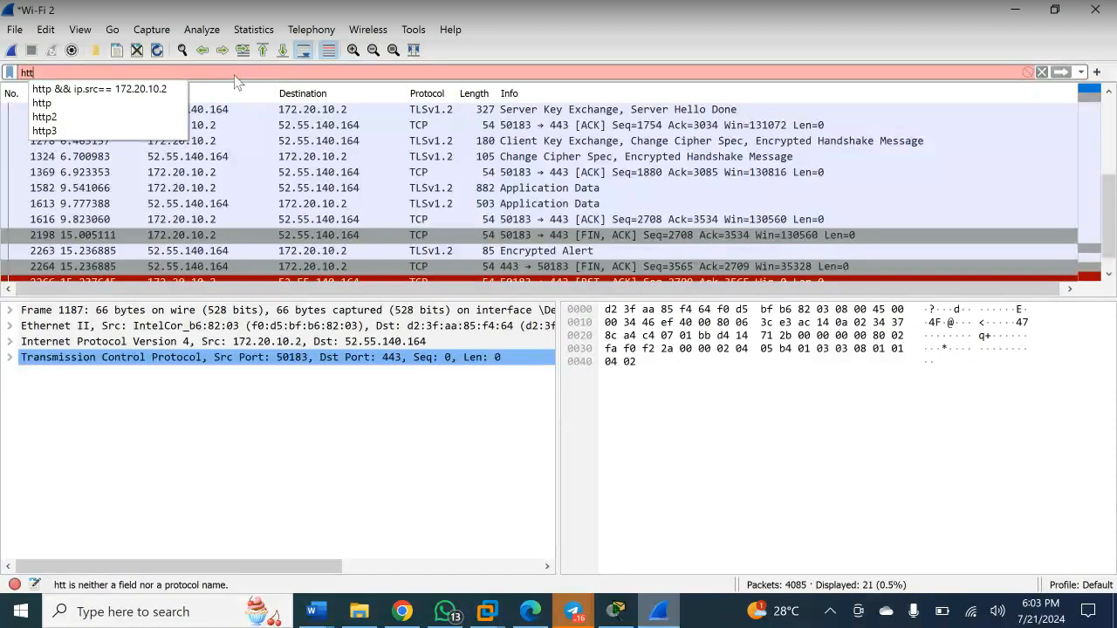
text(ps)
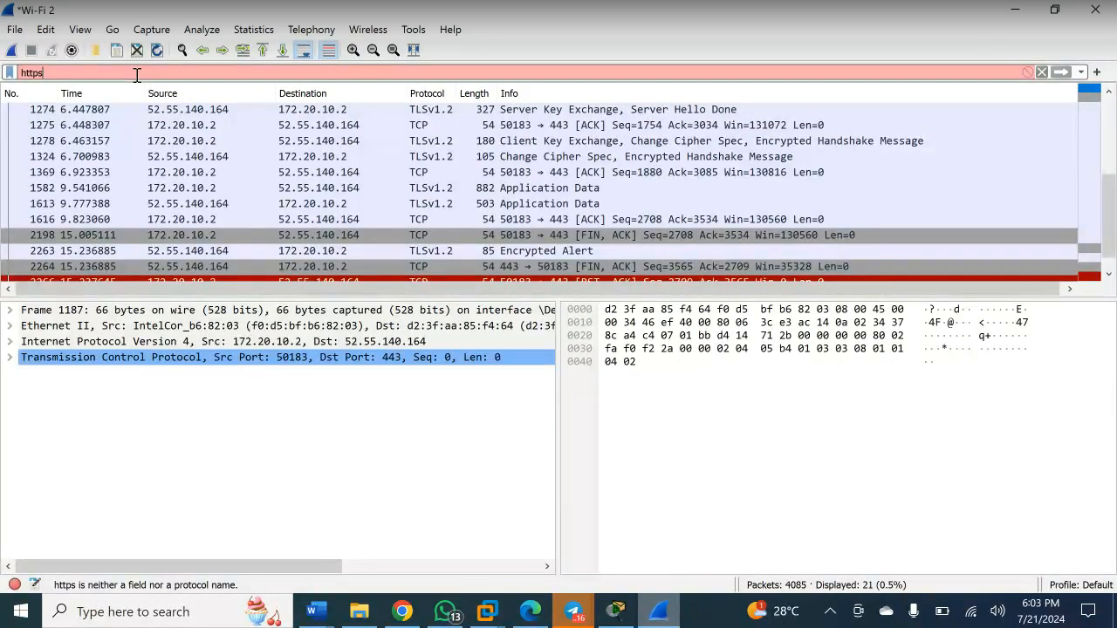
key(BackSpace)
key(BackSpace)
key(BackSpace)
key(BackSpace)
key(BackSpace)
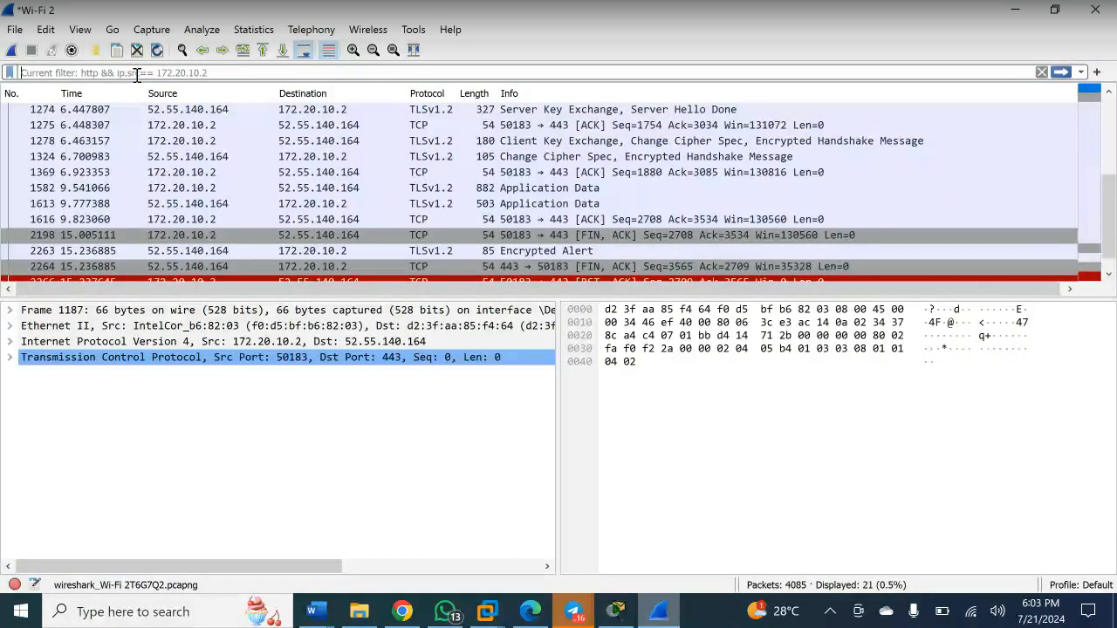
- Scroll through the 21 filtered packets to review the encrypted TLS handshake and Application Data
scroll(397, 194, down, 1)
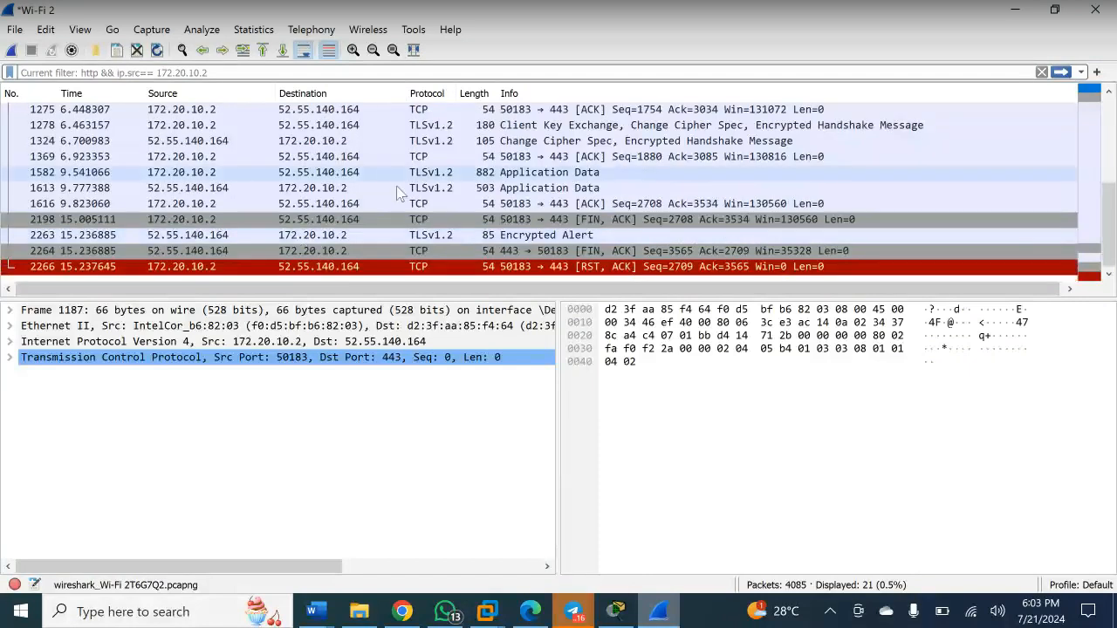
scroll(398, 194, up, 1)
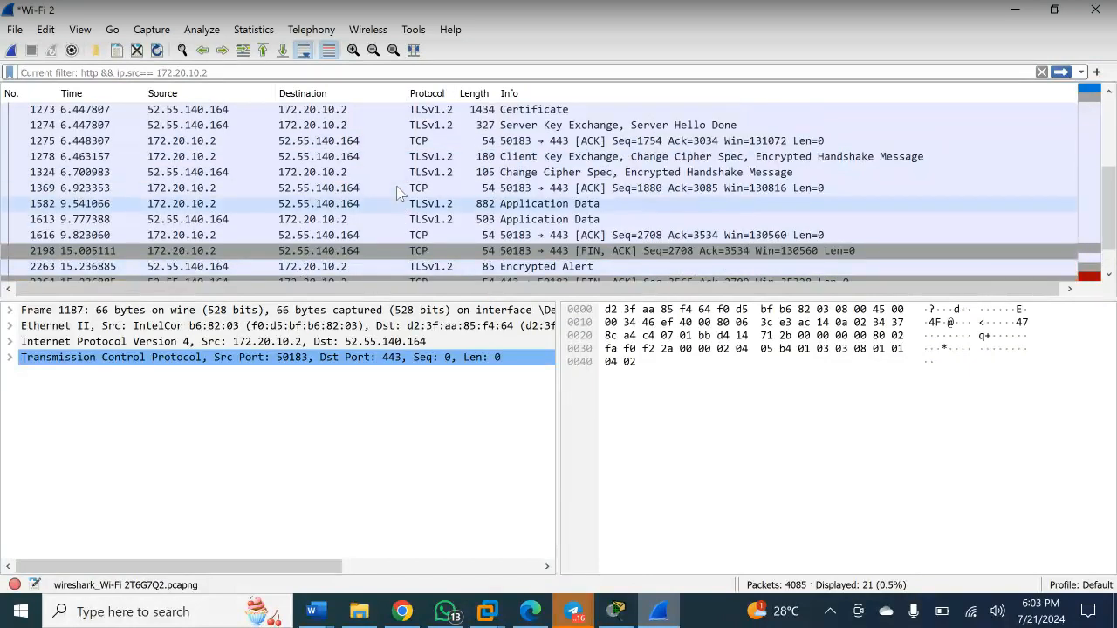
scroll(397, 193, up, 3)
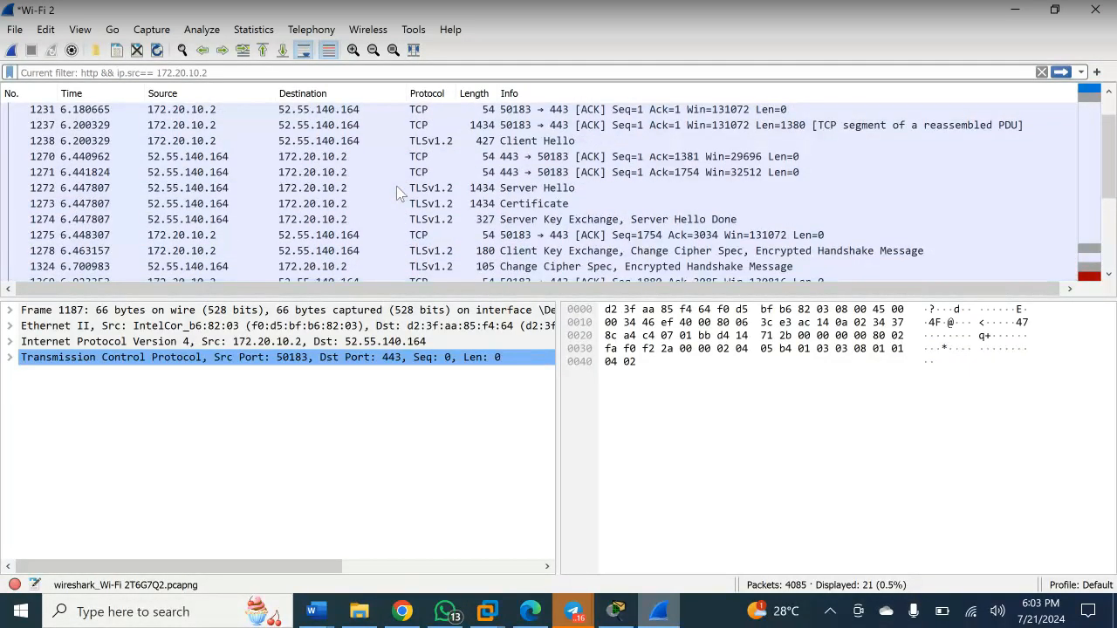
scroll(397, 194, down, 3)
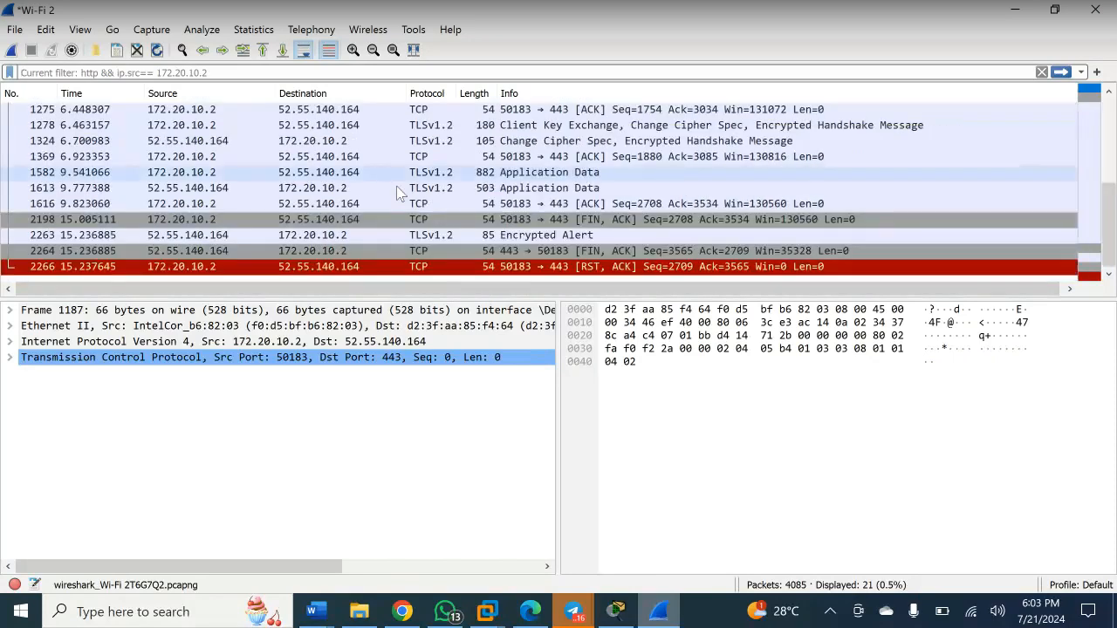
scroll(397, 194, up, 3)
scroll(397, 194, down, 3)
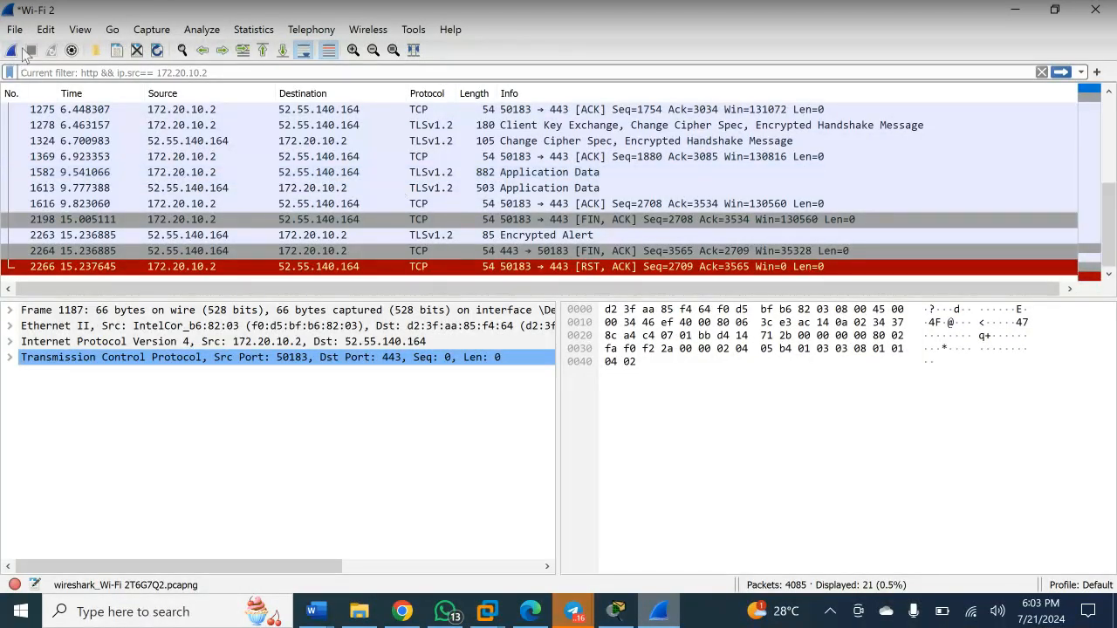
- Start a fresh capture without saving the previous one, then log out of CyberTalents
click(13, 54)
click(618, 327)
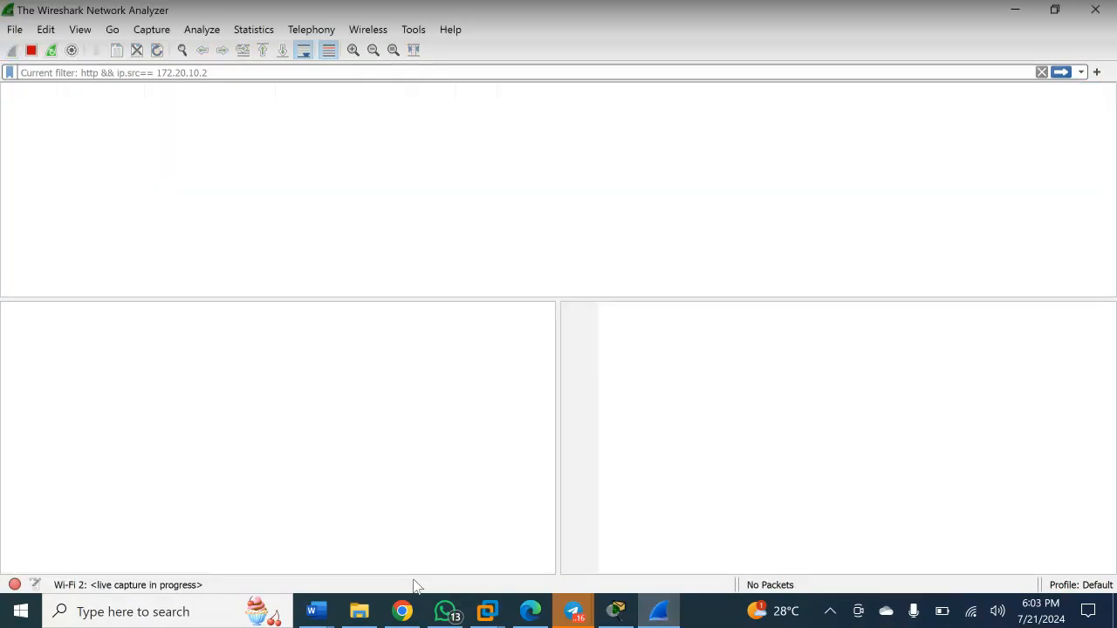
click(402, 611)
click(1018, 179)
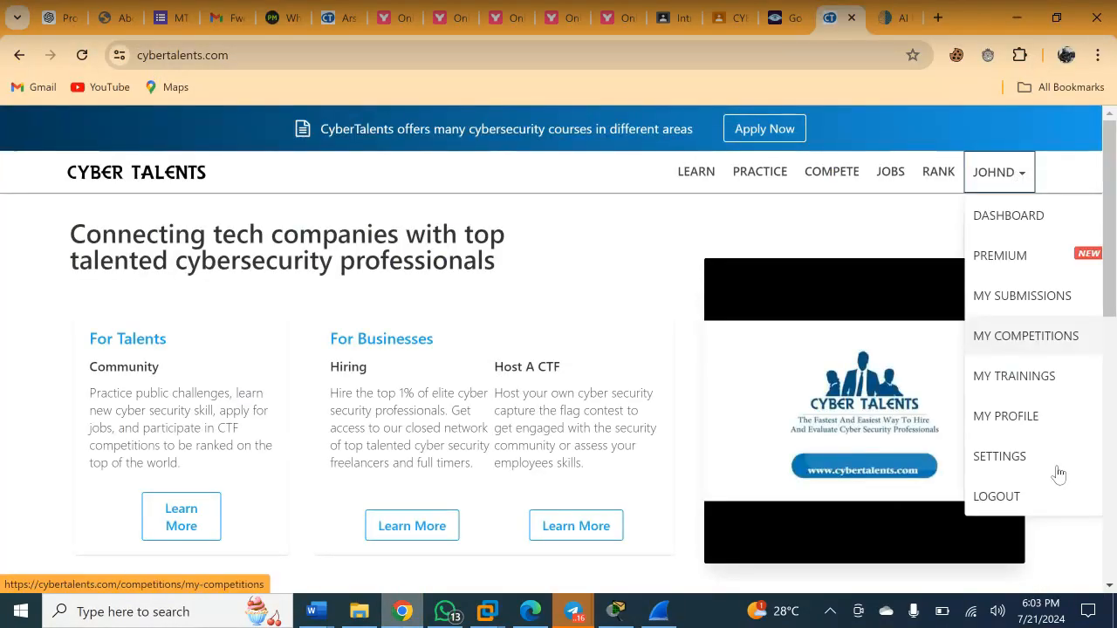
click(999, 495)
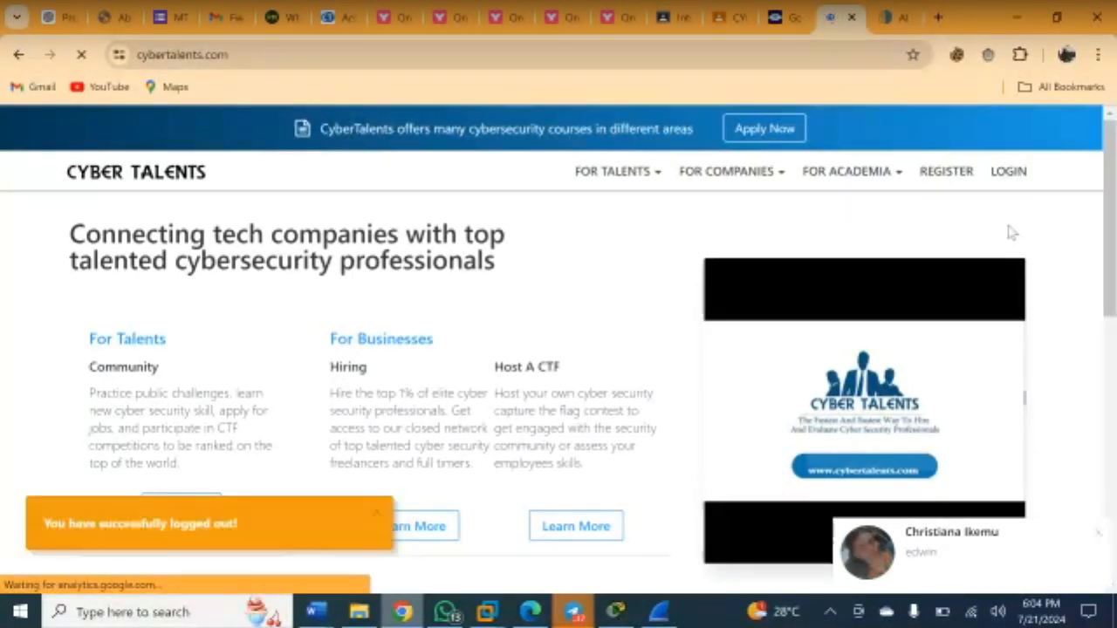
- Log back into CyberTalents, filling the form from Chrome's saved login
click(1009, 172)
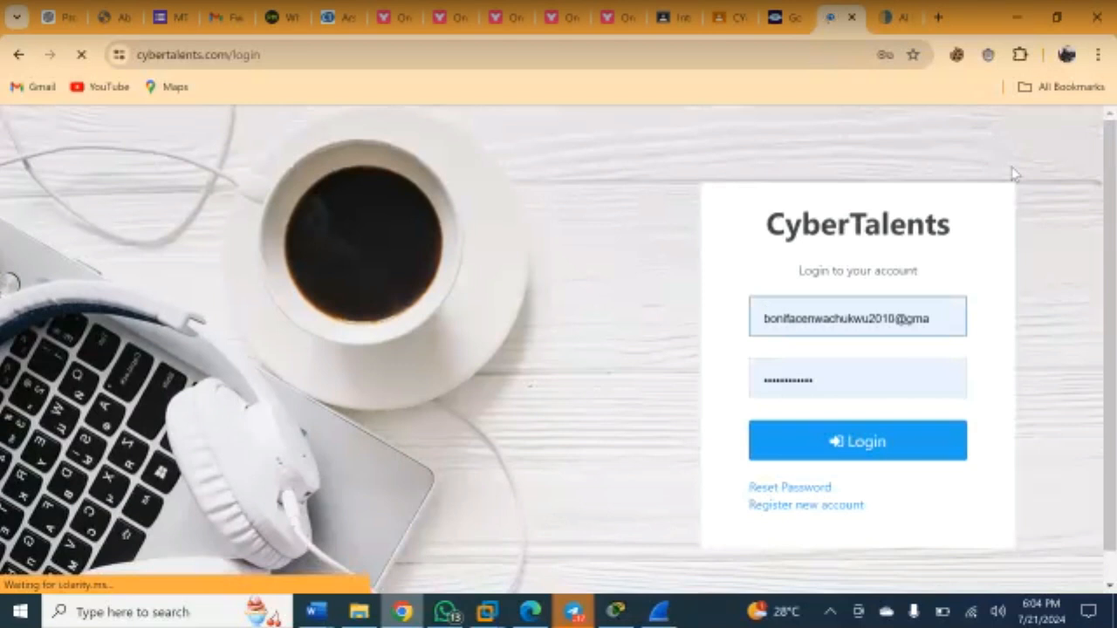
click(883, 315)
click(913, 409)
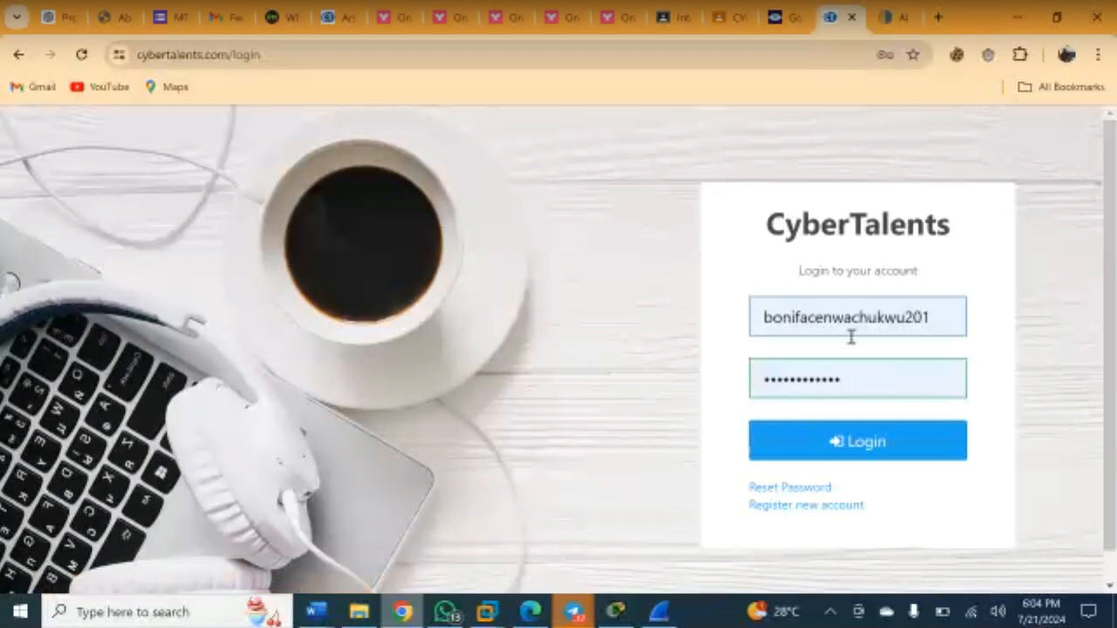
click(848, 332)
click(900, 408)
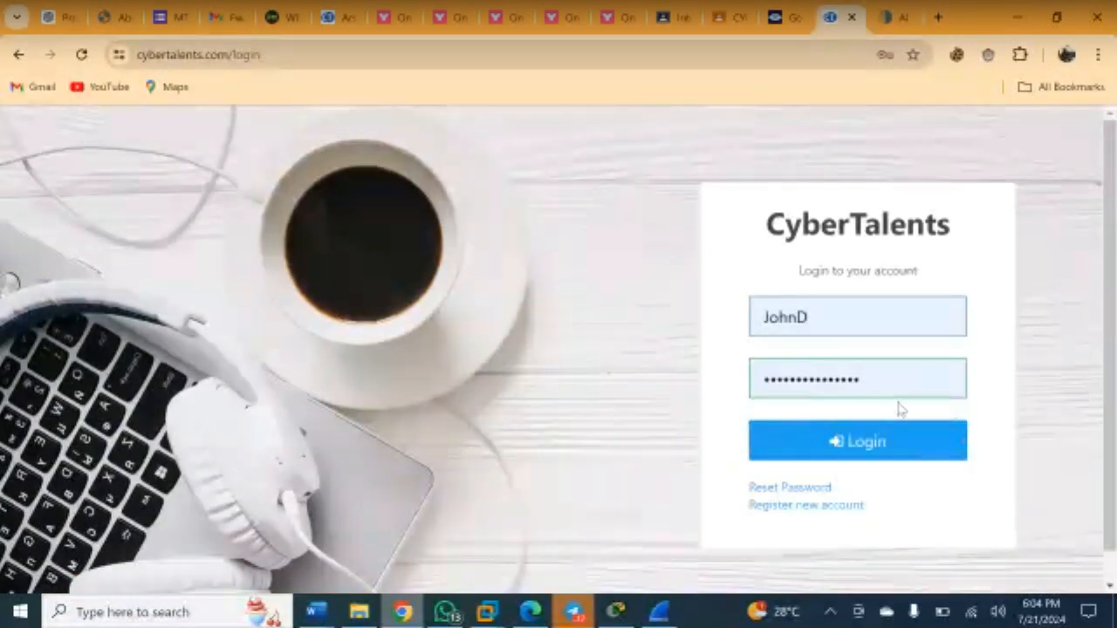
click(835, 444)
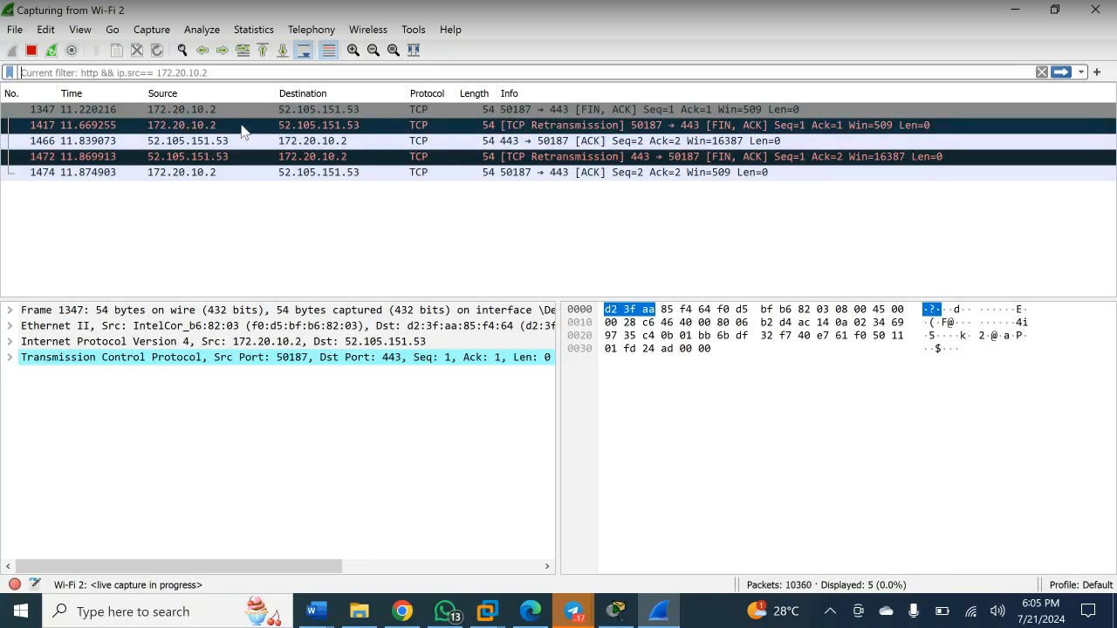
- Follow the TCP stream of the first packet, see it holds 0 bytes, and close it
click(214, 114)
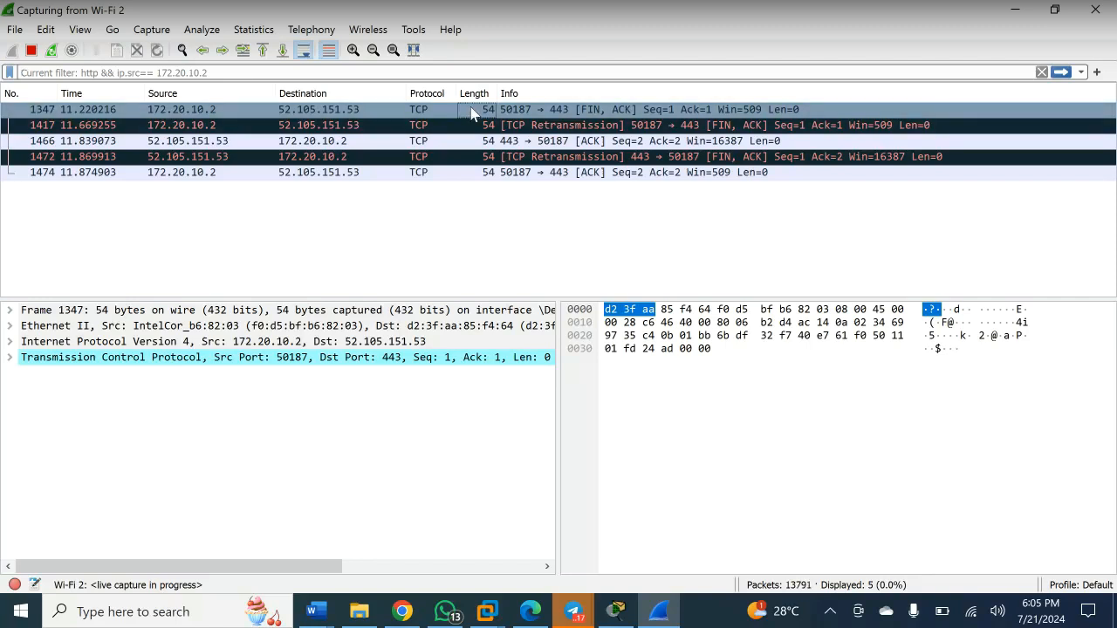
right_click(441, 111)
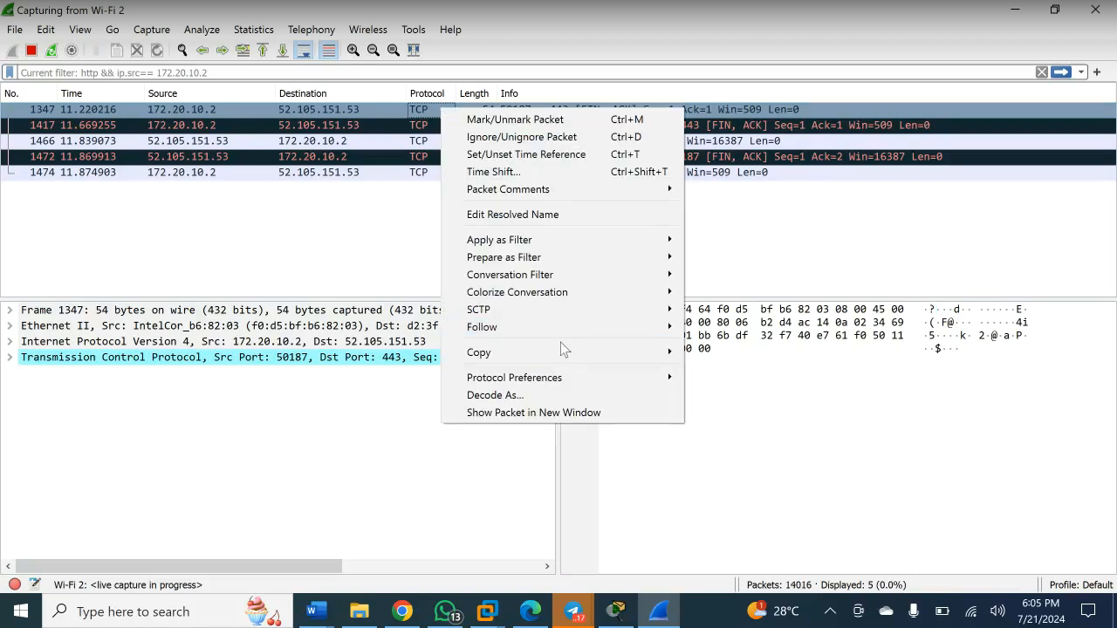
mouse_move(555, 324)
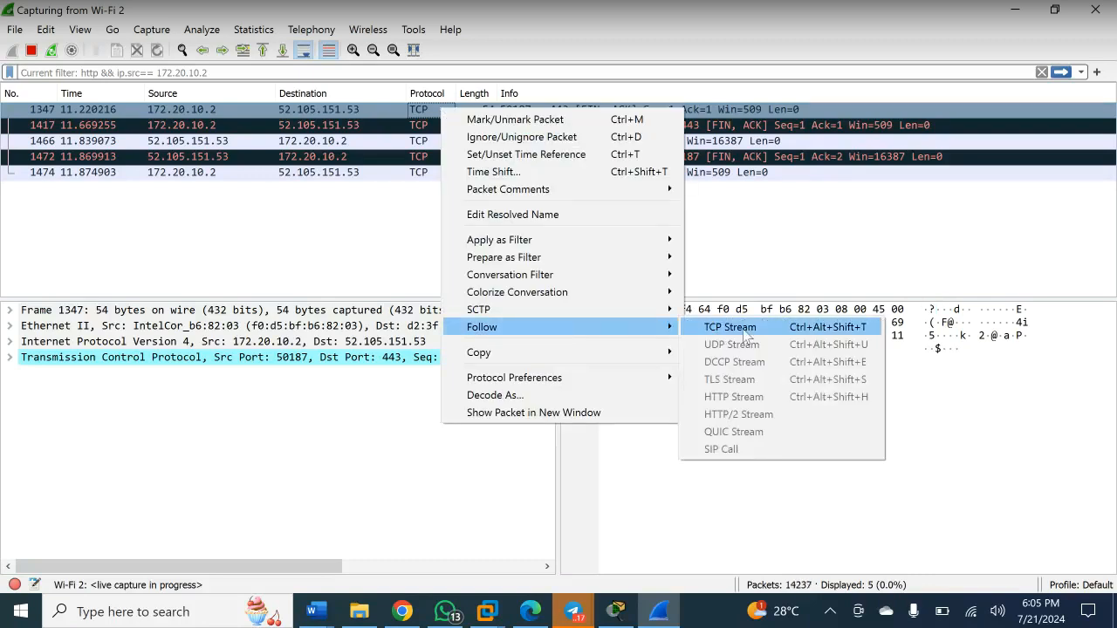
click(742, 329)
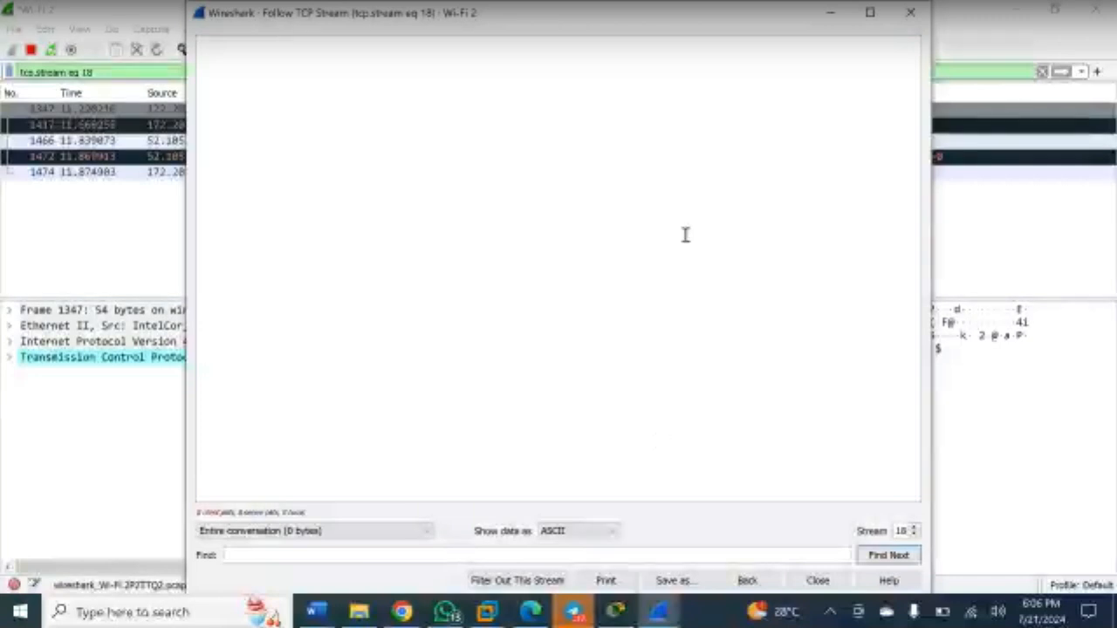
key(Escape)
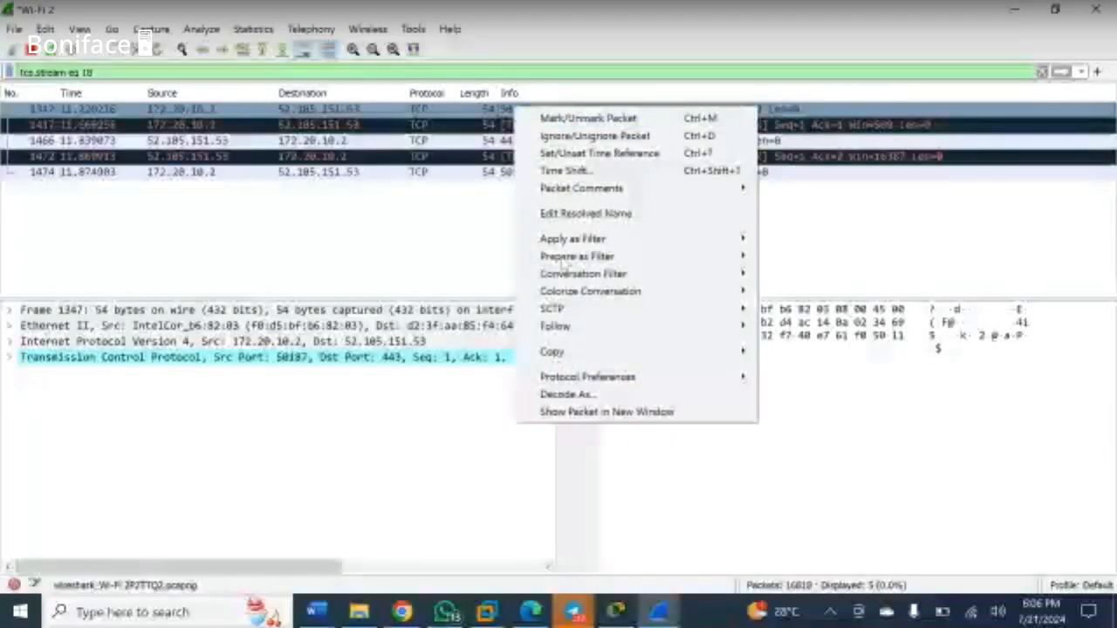
mouse_move(663, 326)
click(803, 326)
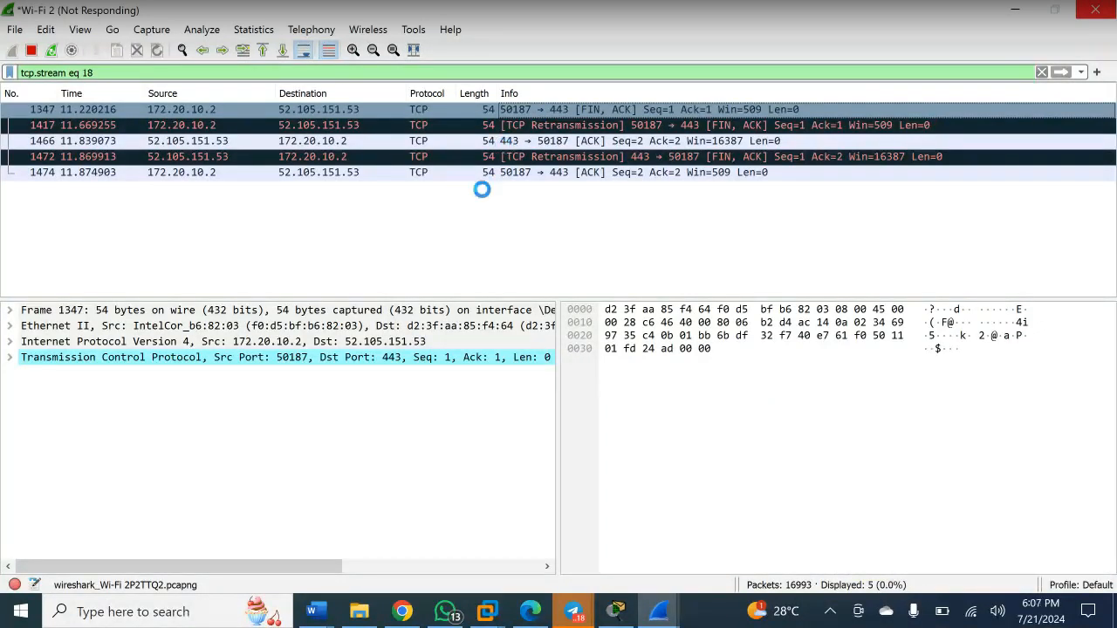
- Switch back to Chrome and log out of the CyberTalents account via the account menu
key(alt+Tab)
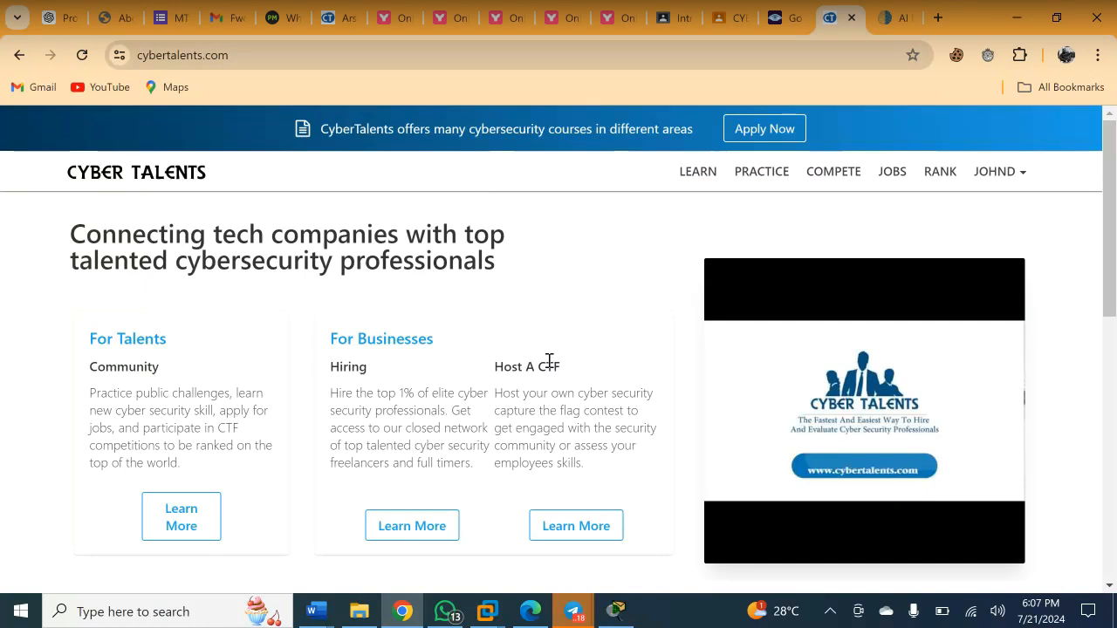
mouse_move(527, 618)
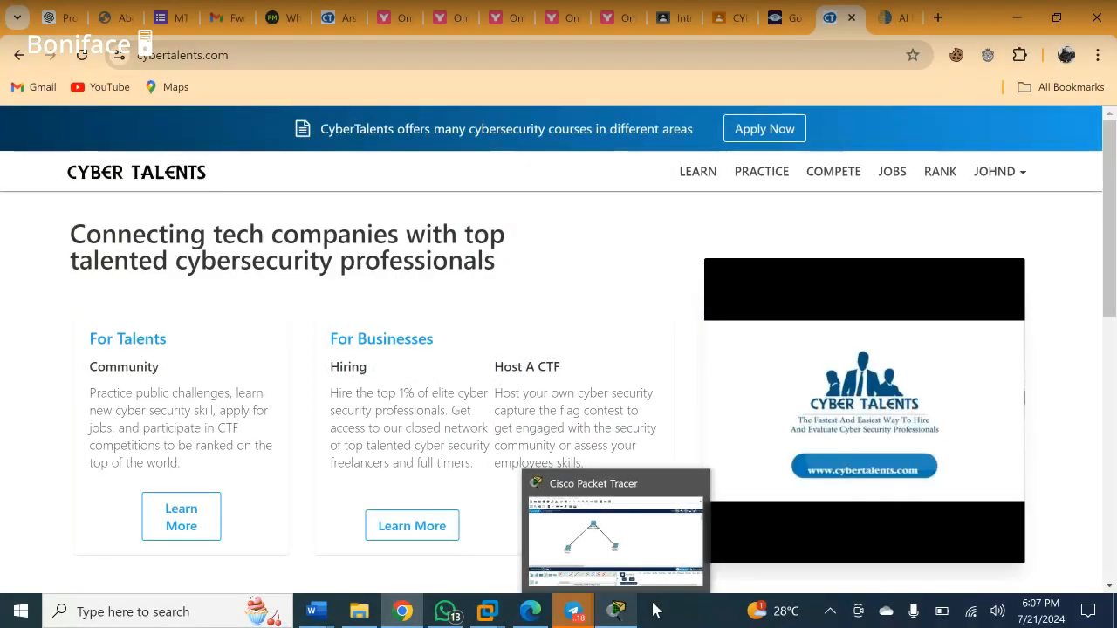
click(1026, 183)
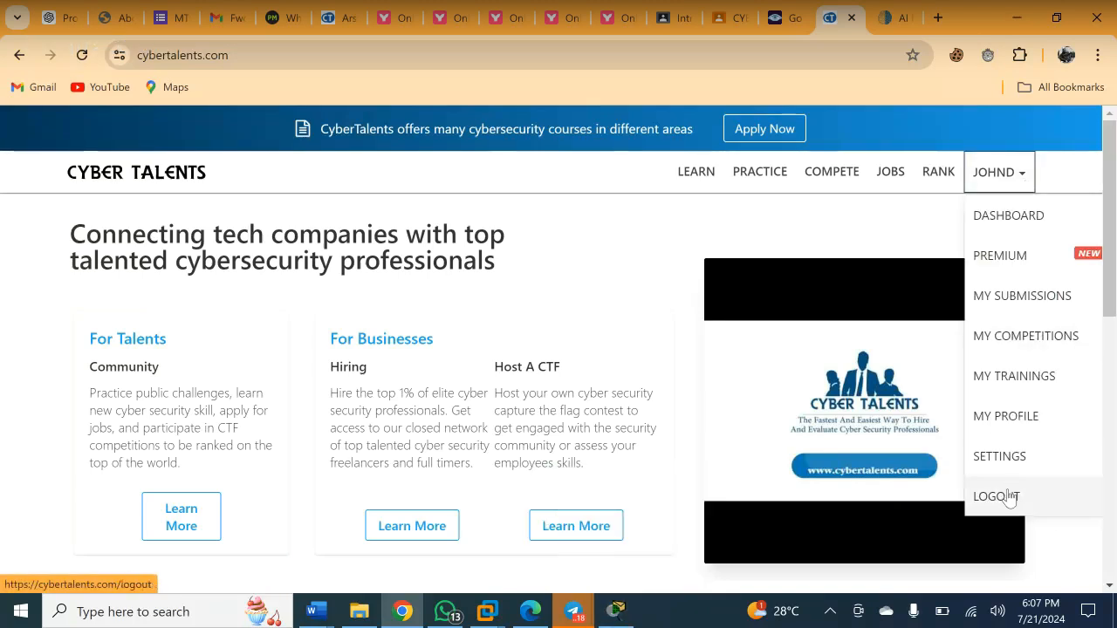
click(1009, 497)
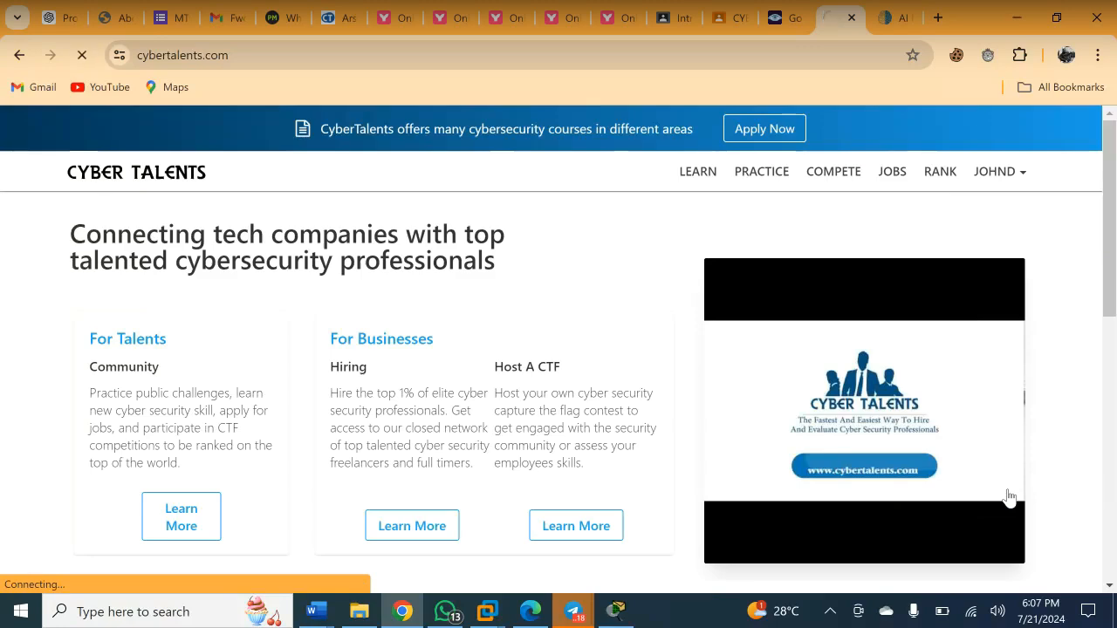